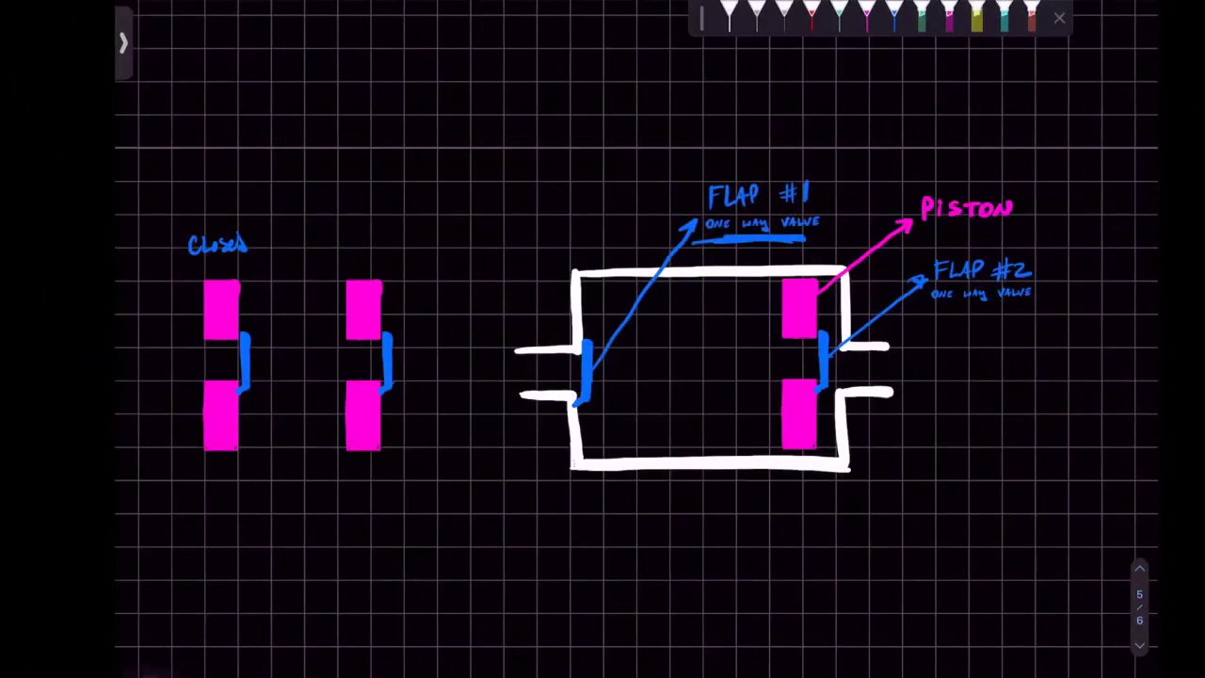
Point out Flap #1 with its one-way-valve label, and Flap #2 beside the piston, using temporary red pointer strokes
mouse_move(702, 168)
left_mouse_down()
mouse_move(659, 183)
mouse_move(808, 194)
mouse_move(702, 165)
left_mouse_up()
left_click_drag(723, 238, 805, 238)
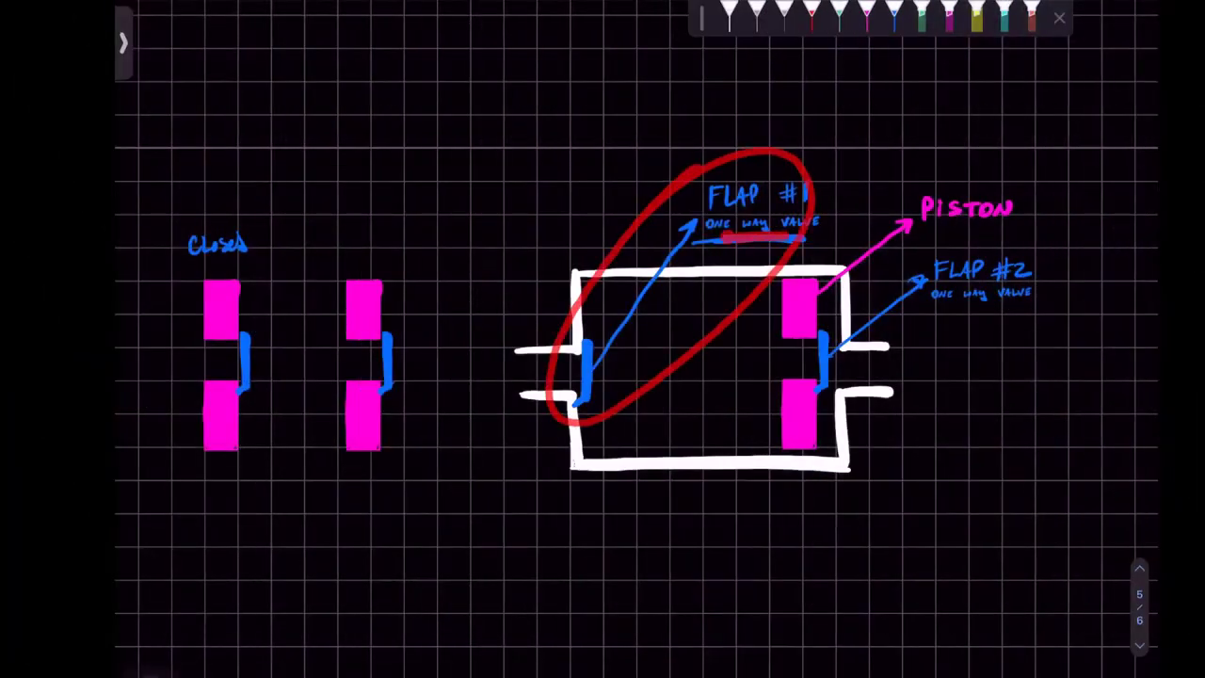
mouse_move(942, 256)
left_mouse_down()
mouse_move(1019, 327)
mouse_move(876, 300)
left_mouse_up()
mouse_move(809, 275)
left_mouse_down()
mouse_move(786, 471)
mouse_move(811, 281)
left_mouse_up()
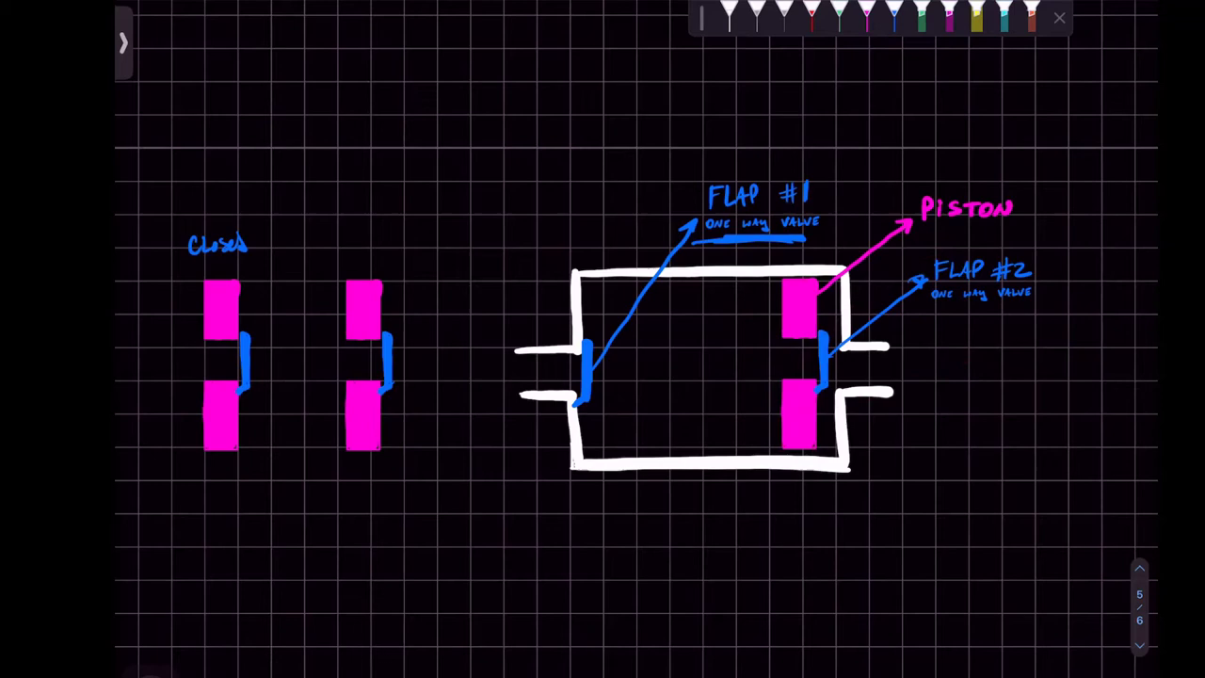
Shift the piston and its attached Flap #2 slightly inside the cylinder
mouse_move(853, 364)
left_mouse_down()
mouse_move(668, 366)
mouse_move(847, 364)
mouse_move(792, 375)
mouse_move(859, 374)
left_mouse_up()
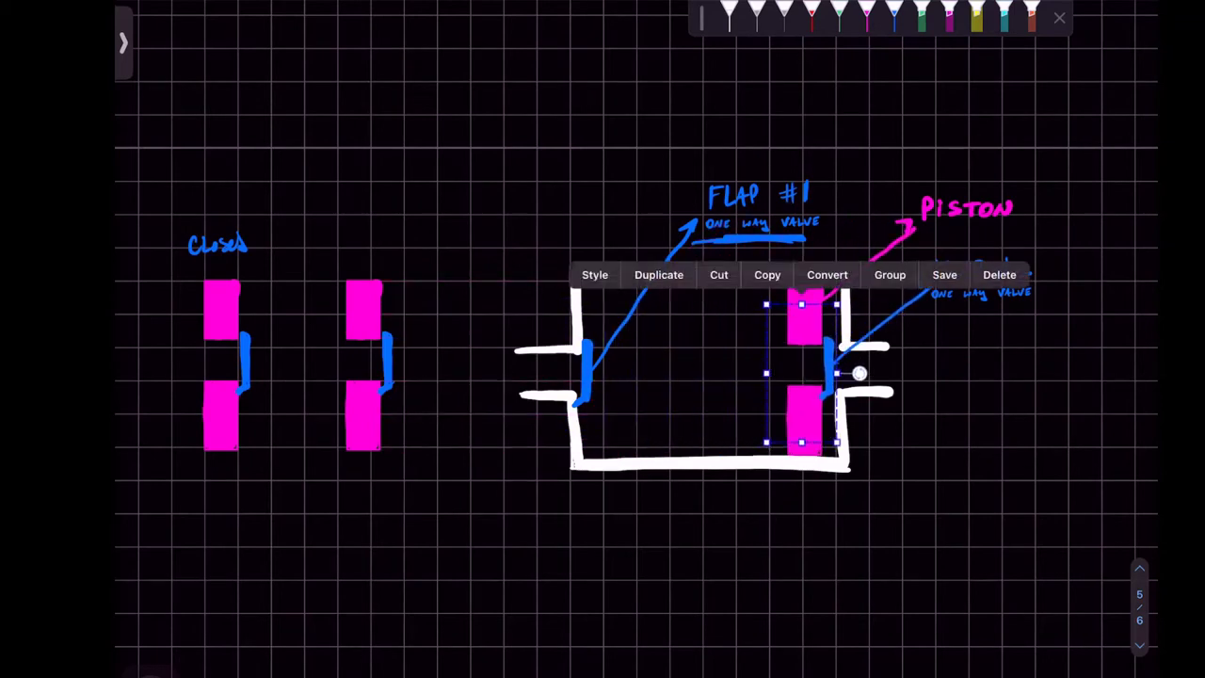
key("Escape")
Circle the "Closed" label in blue and redraw the second example valve's flap as a bent, open flap
scroll(176, 346, "up", 5)
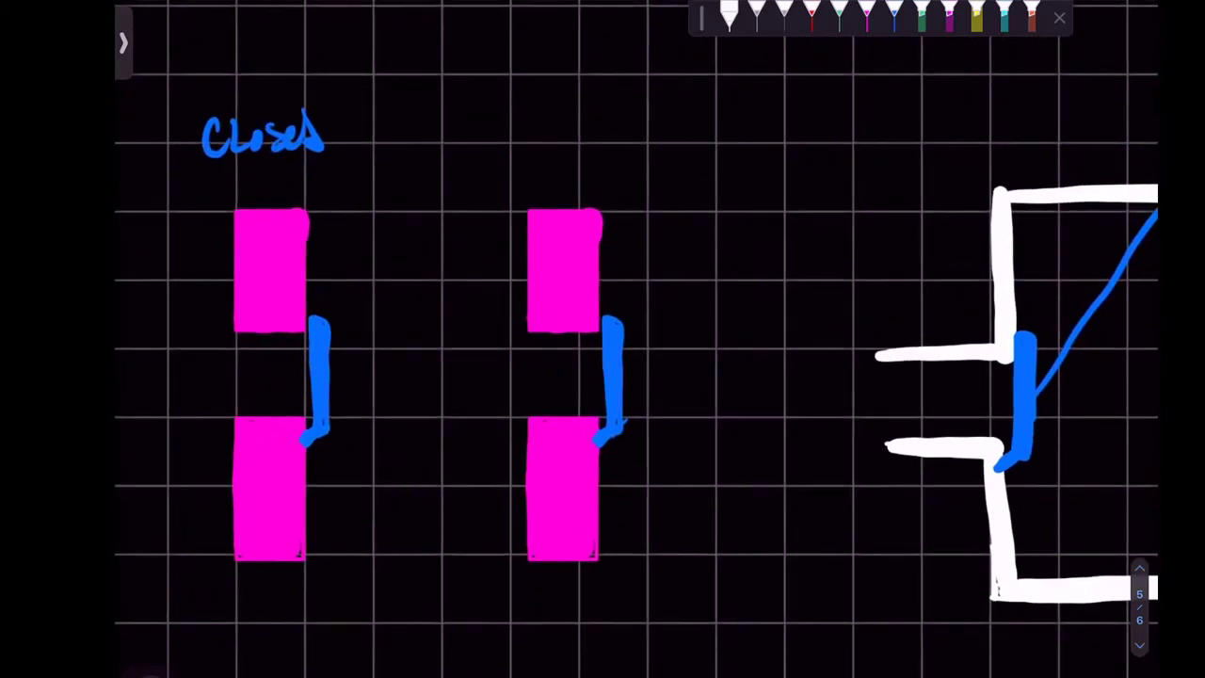
left_click(894, 16)
mouse_move(194, 120)
left_mouse_down()
mouse_move(176, 183)
mouse_move(188, 108)
left_mouse_up()
mouse_move(614, 430)
left_mouse_down()
mouse_move(699, 437)
mouse_move(661, 452)
mouse_move(611, 440)
left_mouse_up()
key("e")
left_click(613, 377)
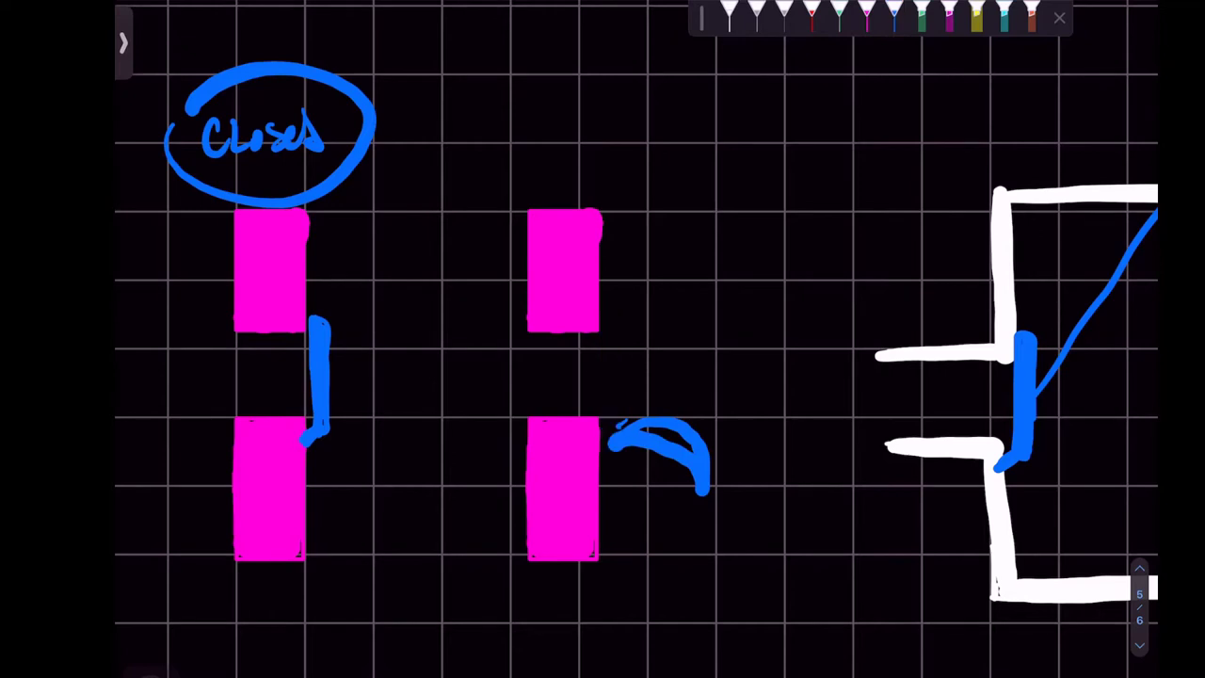
Draw a green rightward flow arrow through the open valve and a green leftward arrow against the closed valve
left_click(838, 11)
left_click_drag(456, 384, 725, 390)
left_click_drag(704, 373, 722, 401)
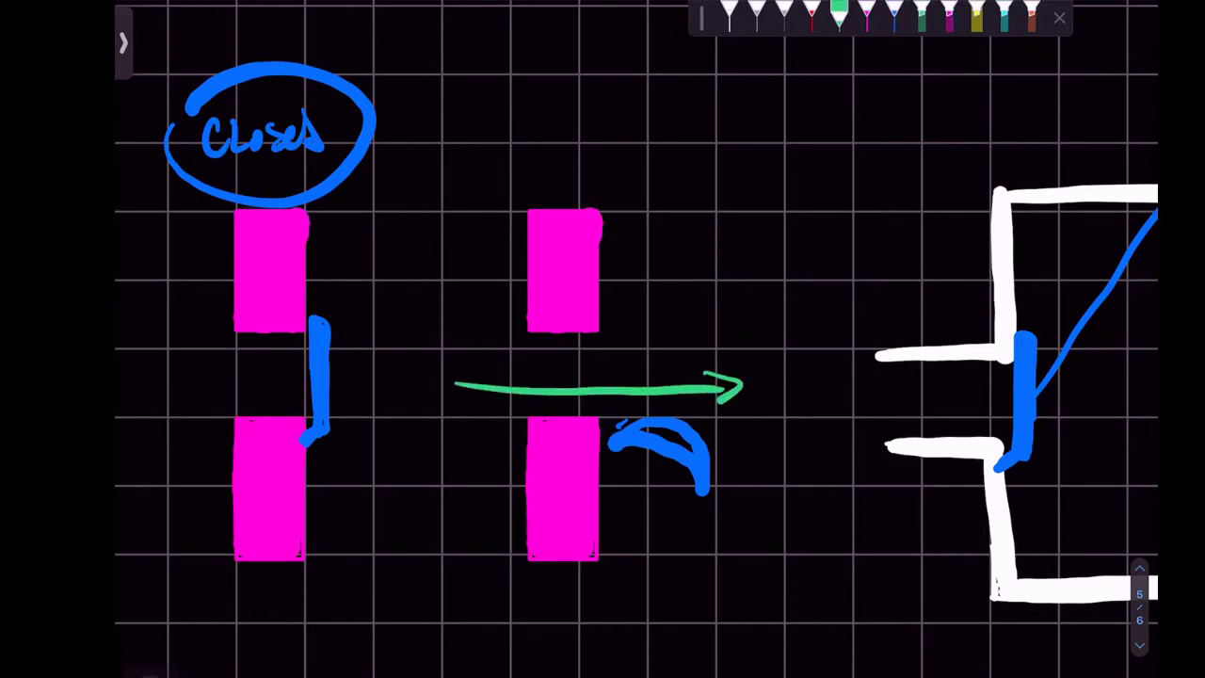
mouse_move(447, 358)
left_mouse_down()
mouse_move(253, 379)
mouse_move(289, 393)
left_mouse_up()
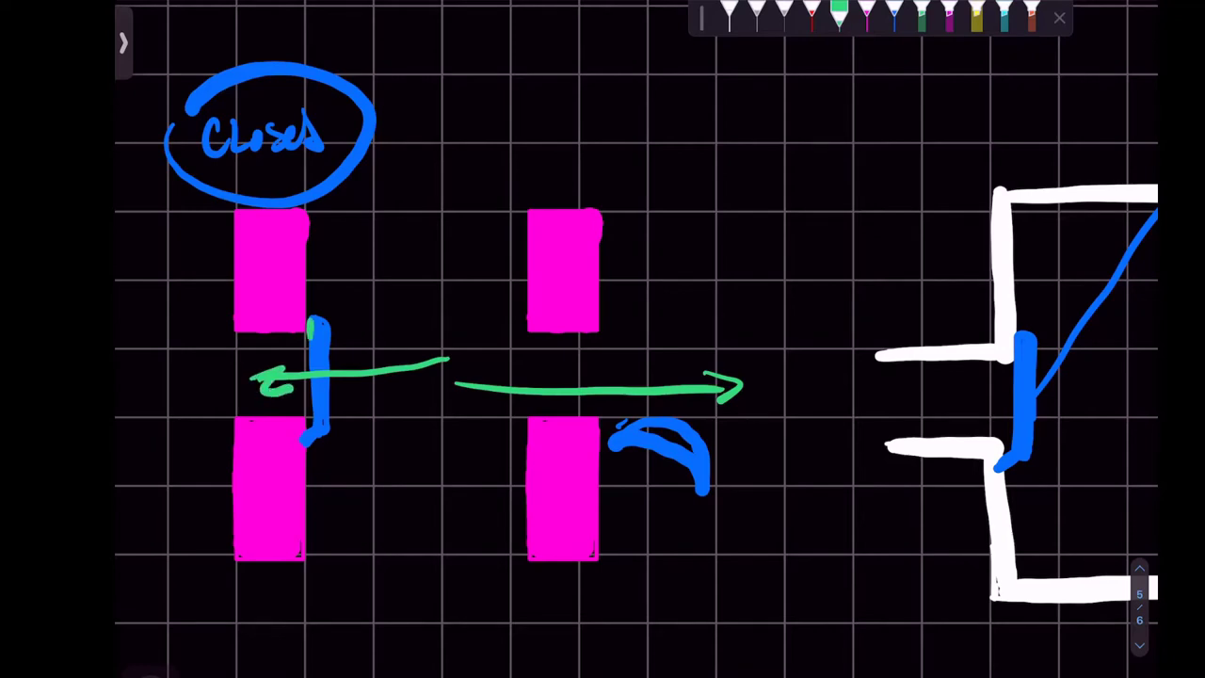
Circle the closed flap's upper contact point in red and draw a crossed-out red leftward flow arrow through that valve
scroll(637, 339, "up", 5)
scroll(636, 339, "down", 2)
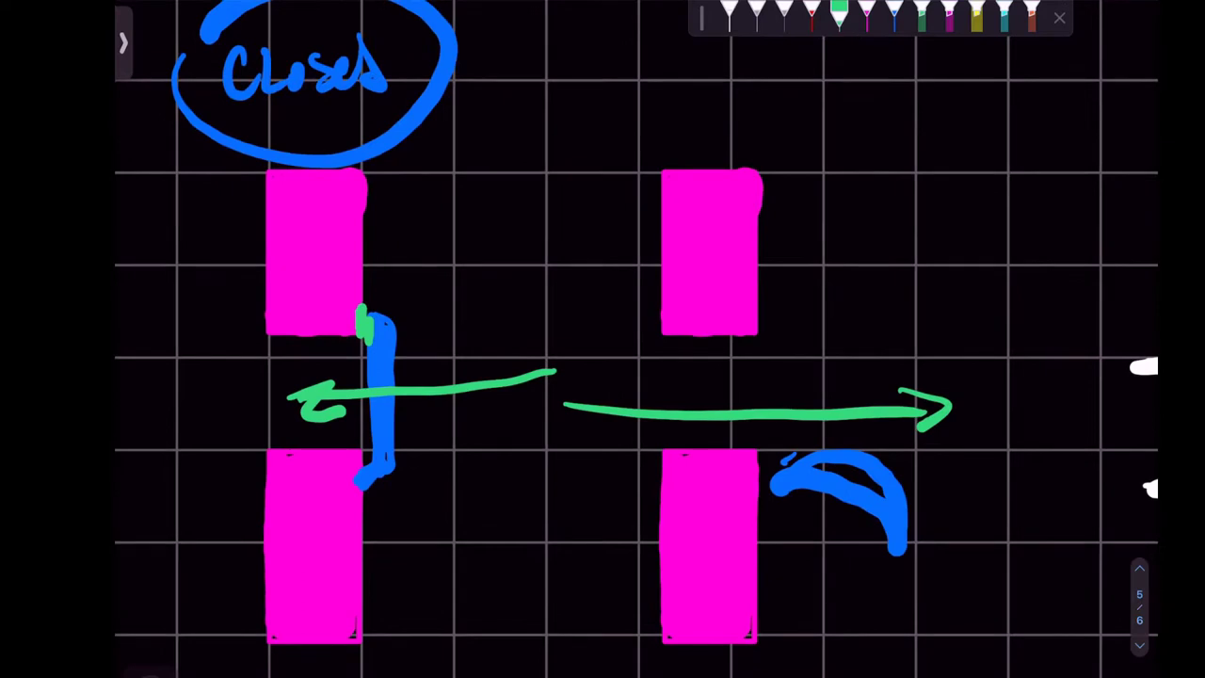
left_click(812, 12)
left_click_drag(350, 287, 341, 299)
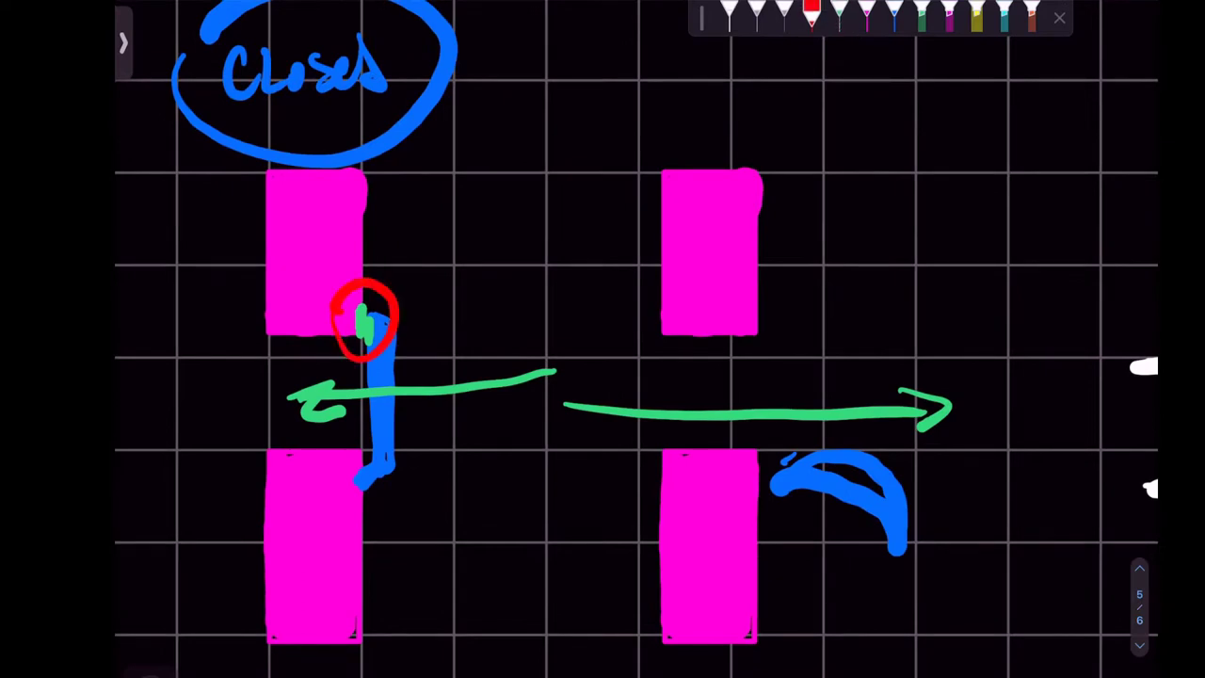
left_click_drag(542, 403, 298, 423)
mouse_move(358, 387)
left_mouse_down()
mouse_move(301, 420)
mouse_move(347, 433)
left_mouse_up()
left_click_drag(440, 350, 342, 481)
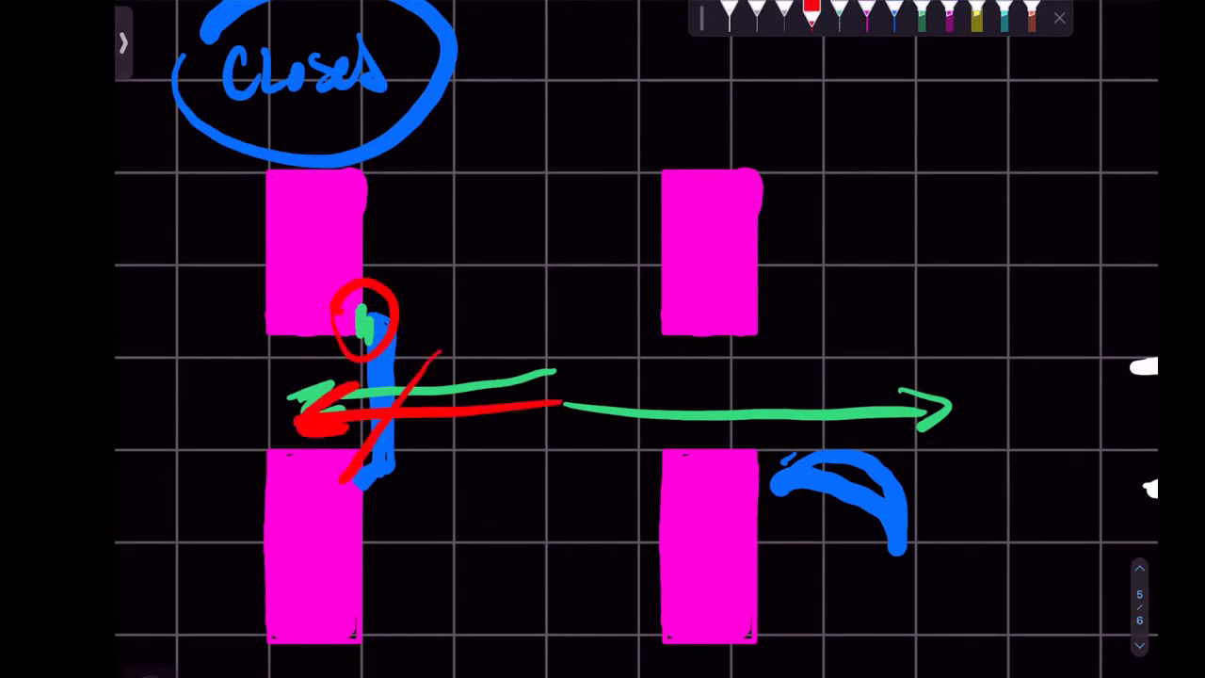
left_click_drag(324, 376, 435, 464)
Sketch scattered blue air particles in the first cylinder's chamber between the inlet flap and the piston
scroll(637, 339, "down", 1)
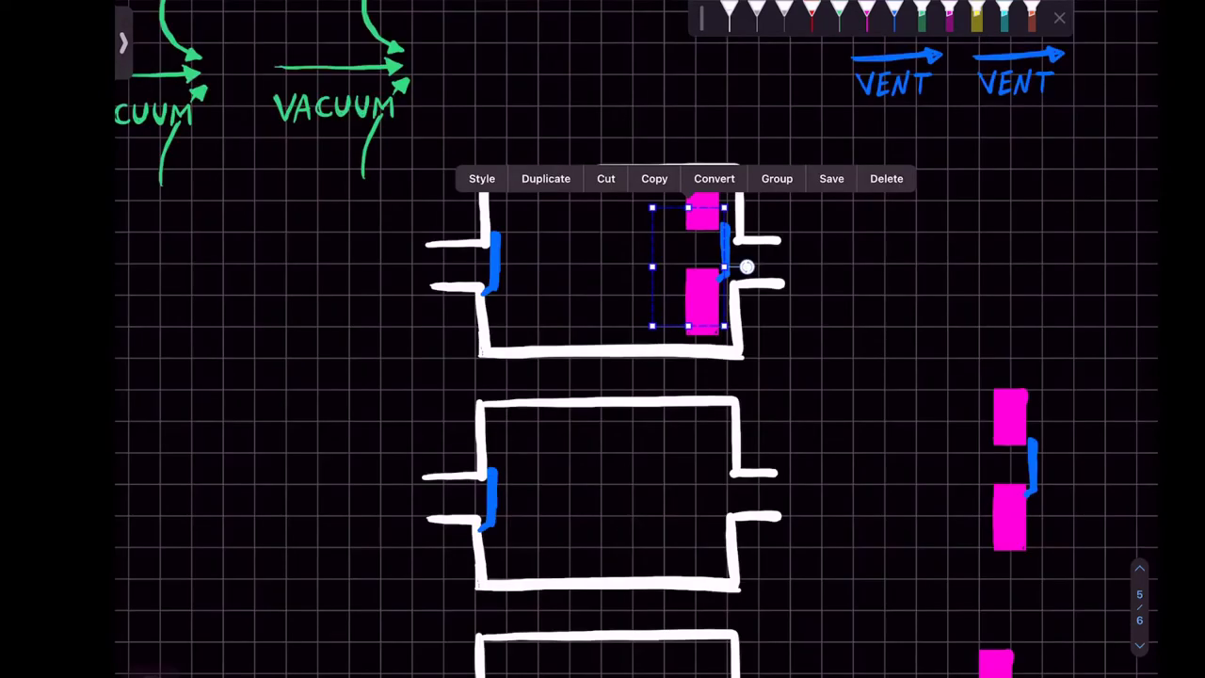
left_click(893, 12)
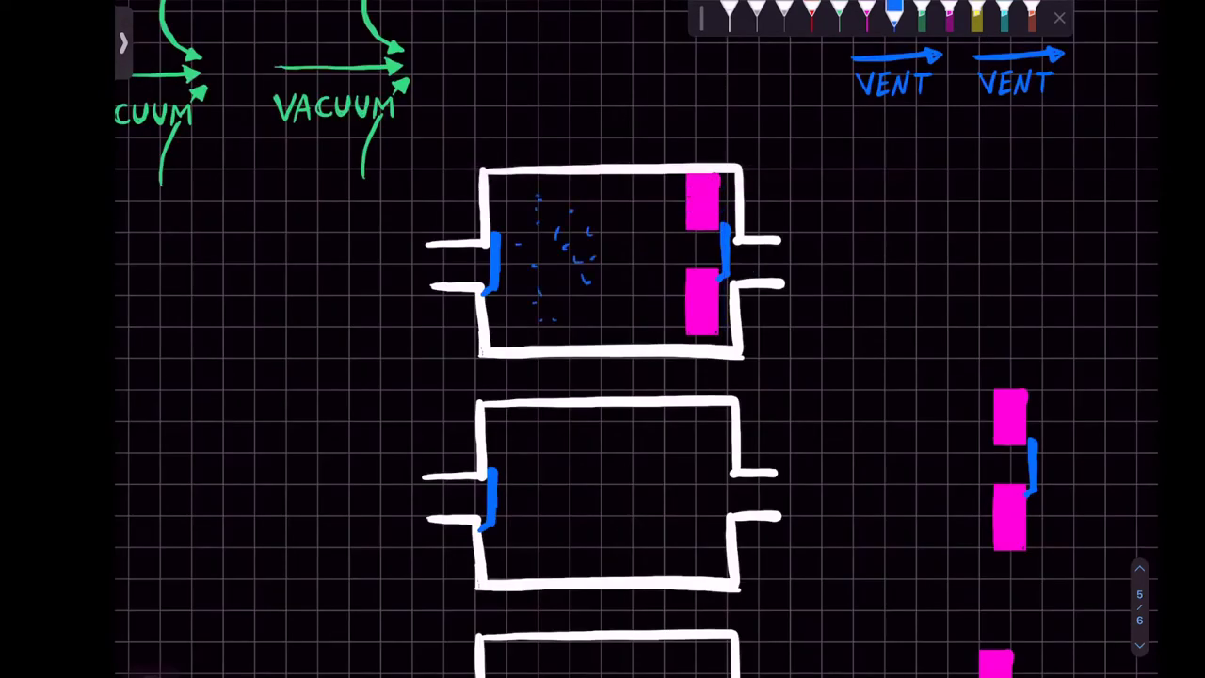
left_click(894, 13)
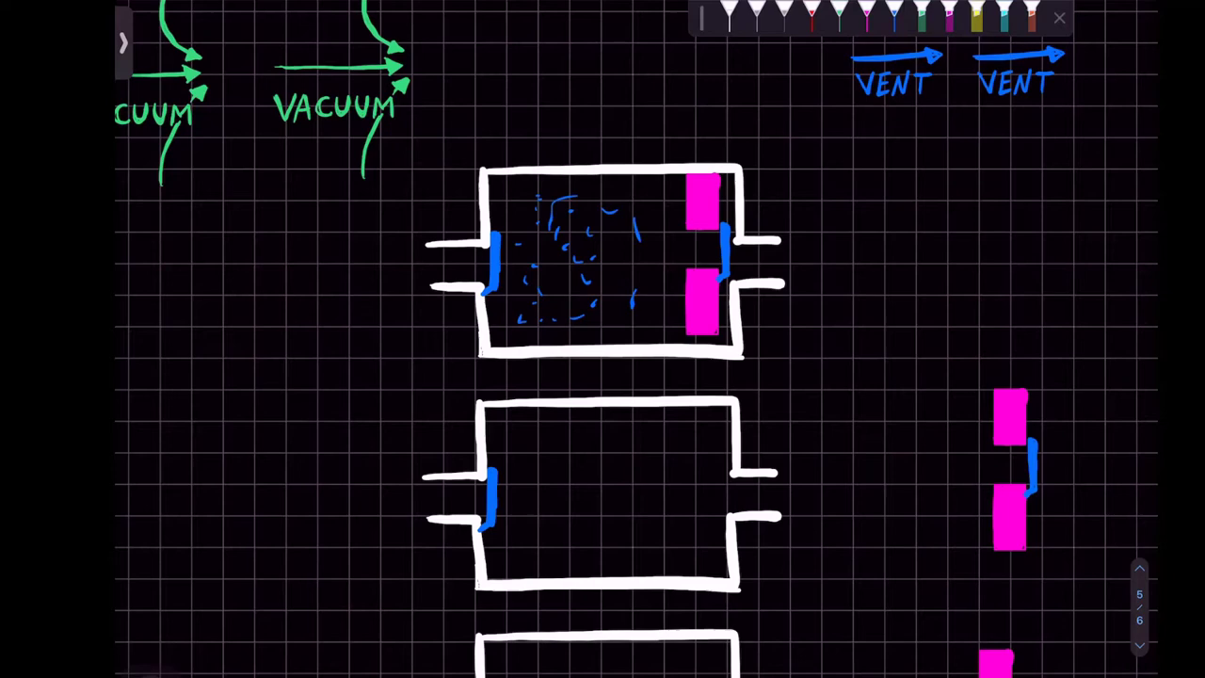
Move the first cylinder's piston toward the inlet and replace its closed flap with a bent, open blue flap
left_click_drag(748, 261, 695, 267)
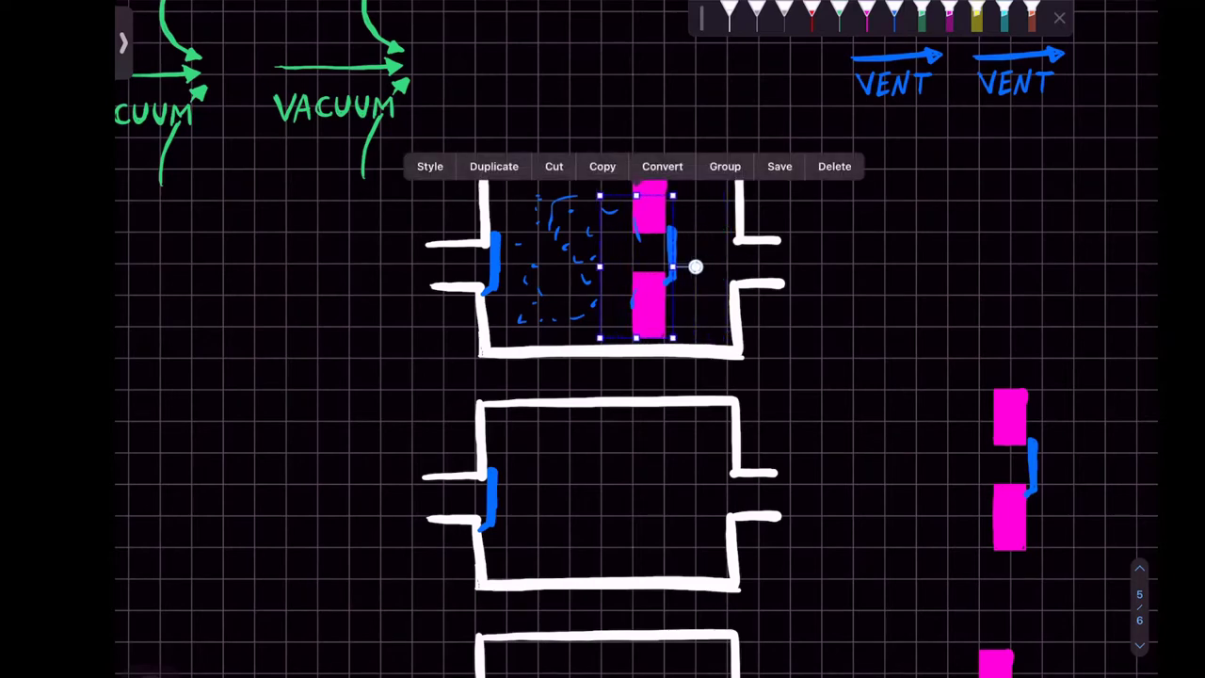
left_click_drag(695, 266, 700, 264)
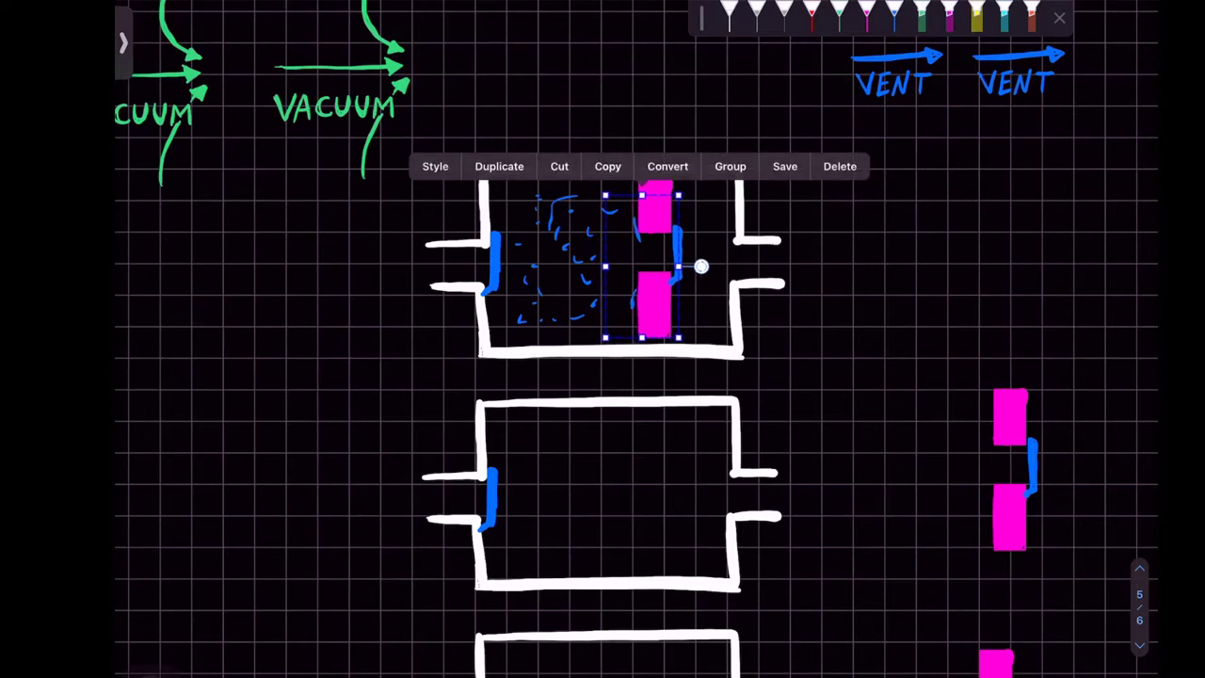
left_click(677, 255)
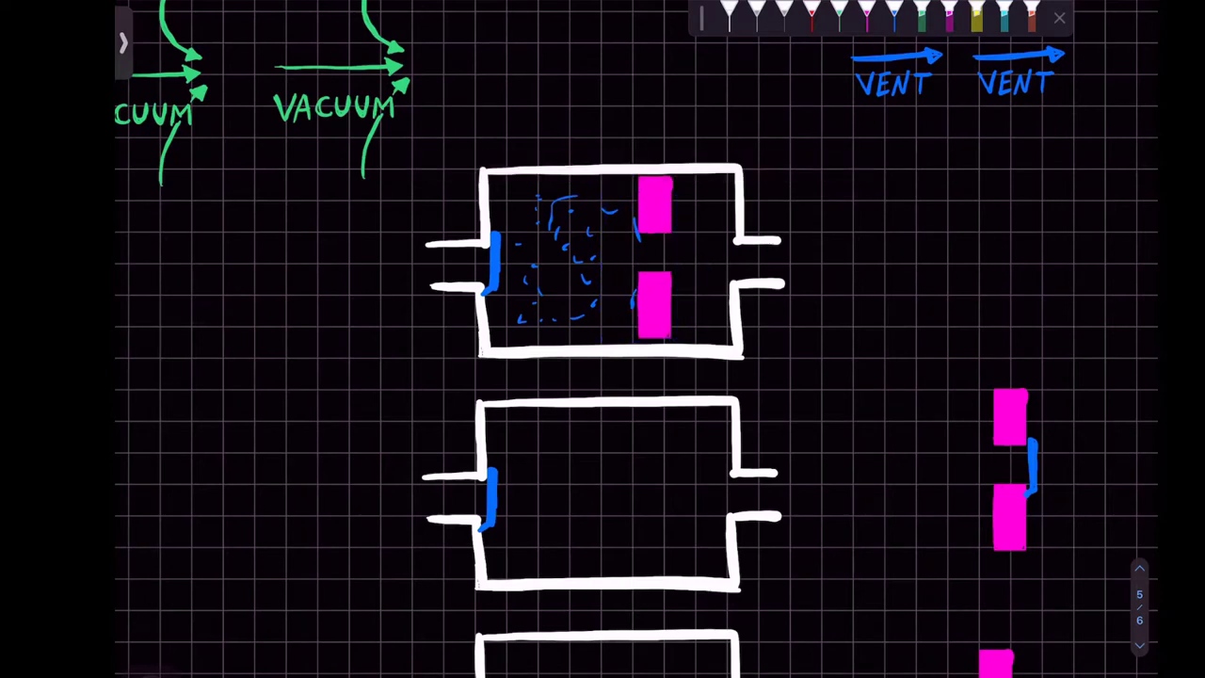
left_click(895, 16)
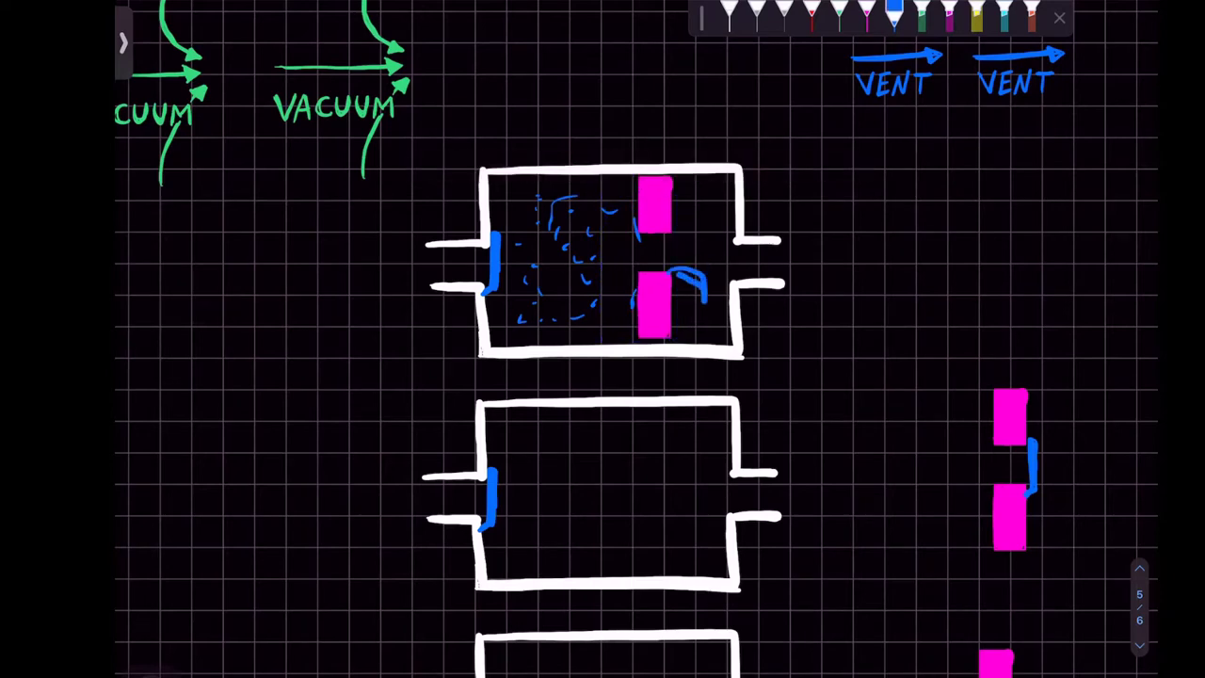
Draw a blue arrow through the piston and out of the first cylinder's outlet, and place a VENT label beside it
left_click_drag(612, 260, 764, 259)
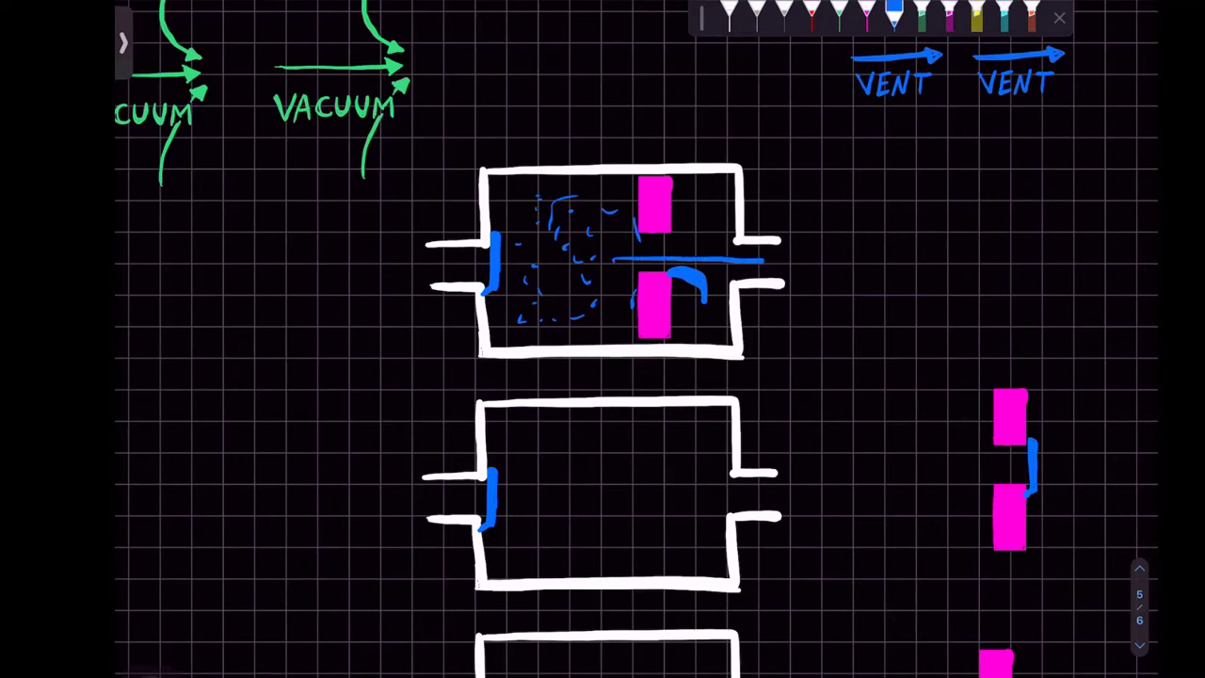
scroll(602, 339, "up", 2)
left_click(894, 11)
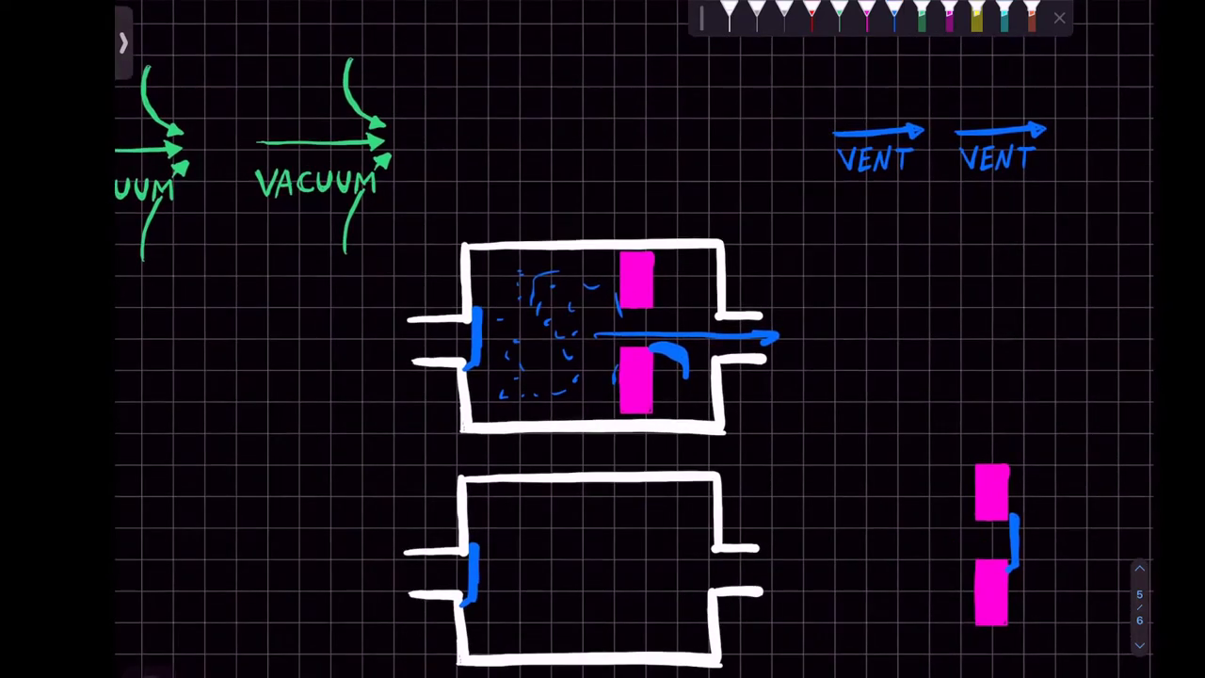
left_click_drag(876, 154, 833, 342)
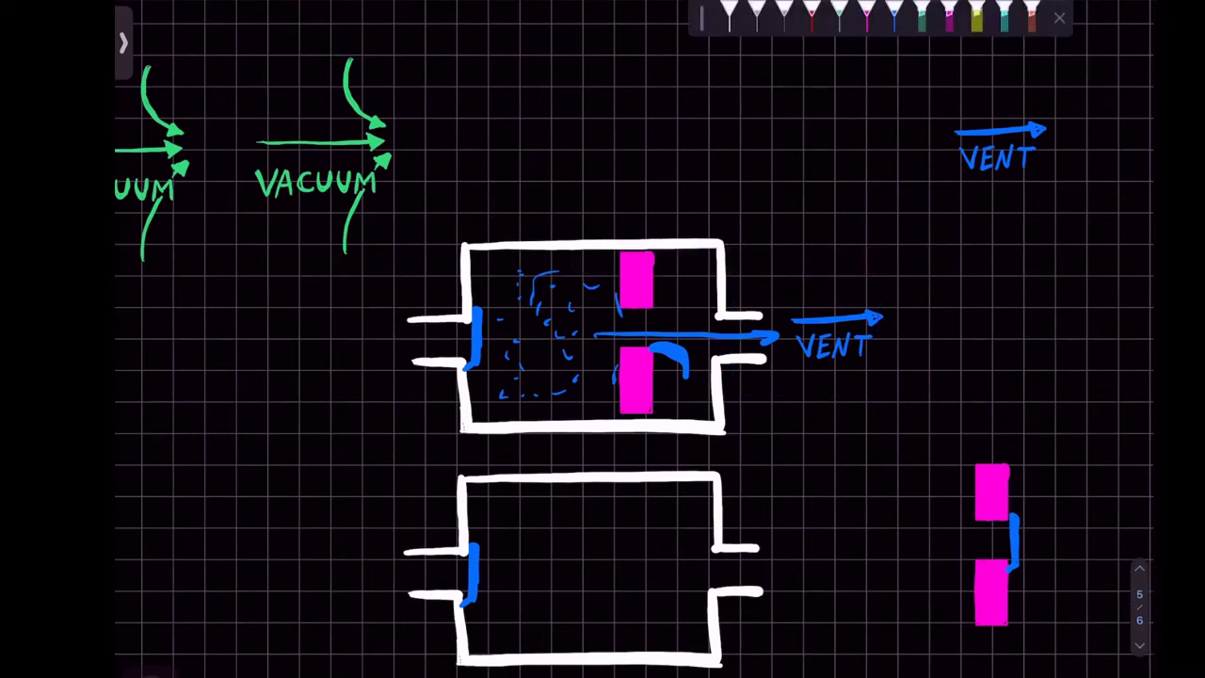
Label the first cylinder's air particles with a blue callout arrow and cross out the backflow through the inlet flap
scroll(603, 339, "down", 2)
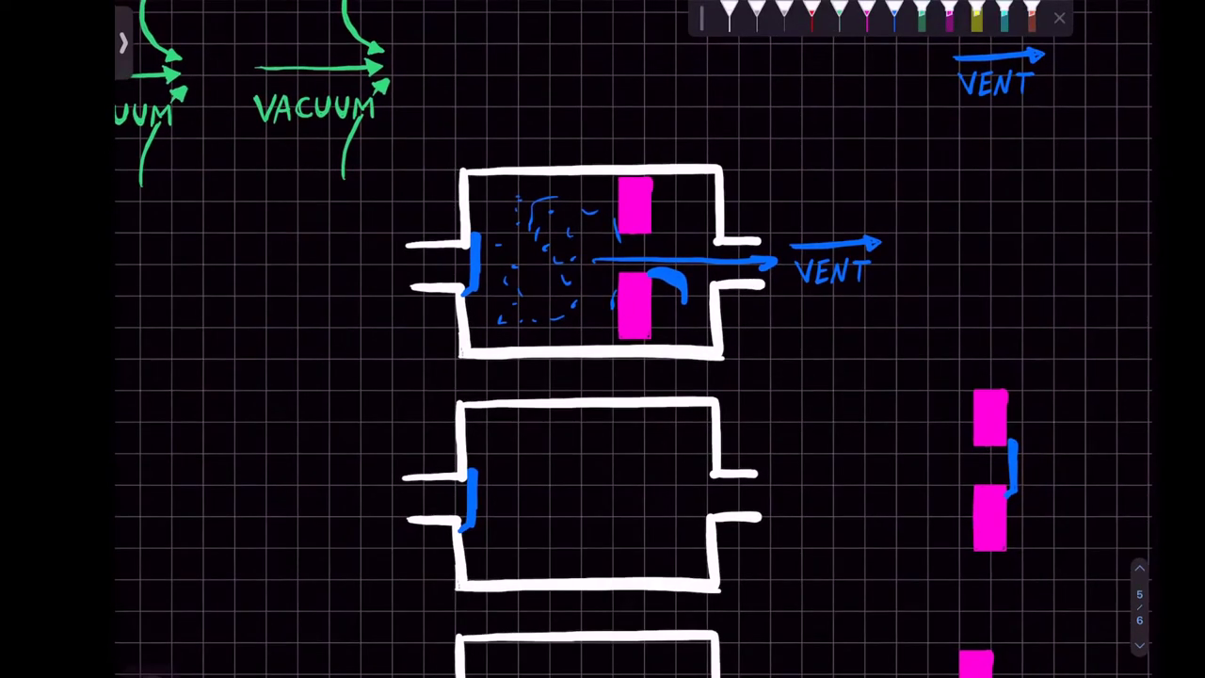
mouse_move(565, 123)
left_mouse_down()
mouse_move(567, 193)
mouse_move(591, 137)
left_mouse_up()
left_click(895, 14)
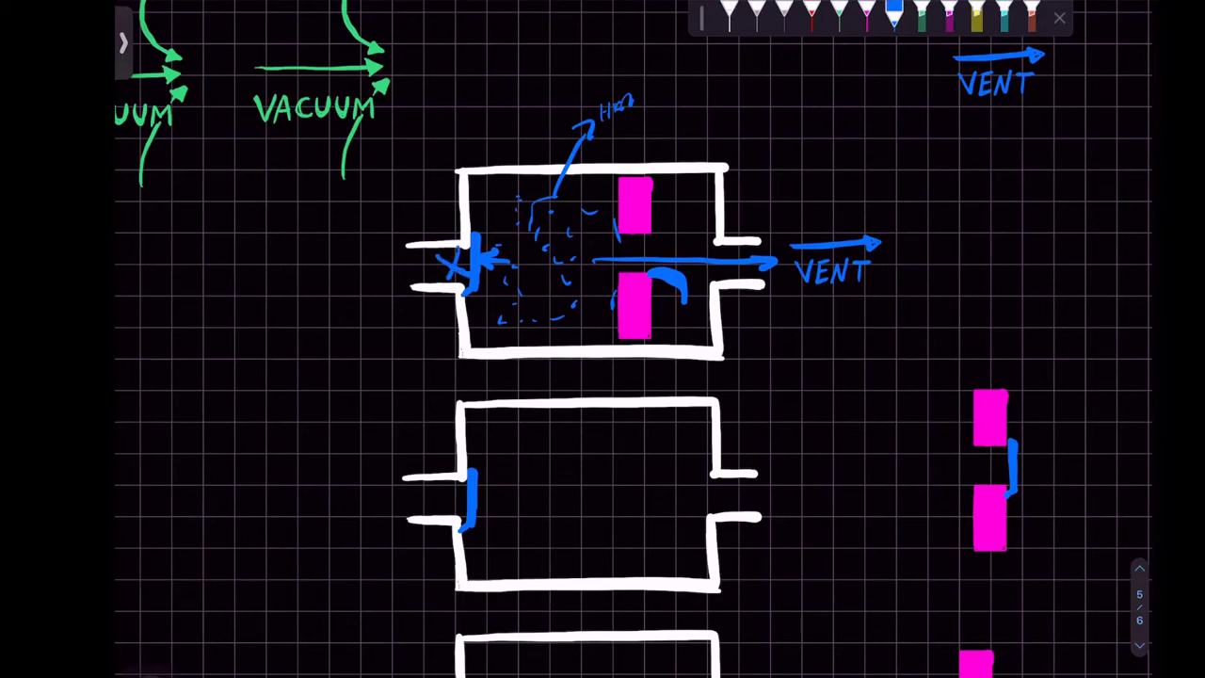
Draw blue exhaust arrows from the first chamber through the outlet, fanning straight, upward and downward around VENT
left_click_drag(528, 256, 876, 243)
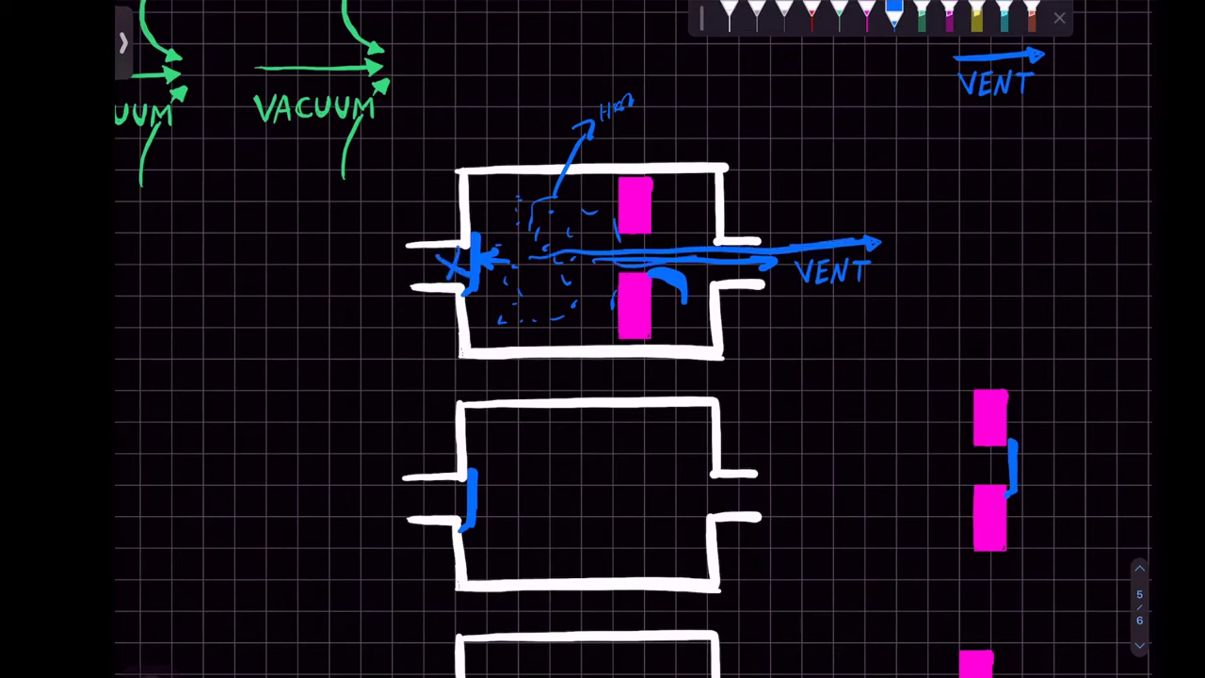
left_click_drag(693, 258, 834, 198)
mouse_move(779, 197)
left_mouse_down()
mouse_move(833, 192)
mouse_move(813, 223)
left_mouse_up()
mouse_move(663, 263)
left_mouse_down()
mouse_move(829, 318)
mouse_move(817, 302)
left_mouse_up()
Move the upper spare piston with its flap into the second cylinder, placing it left of the chamber's centre
left_click(894, 14)
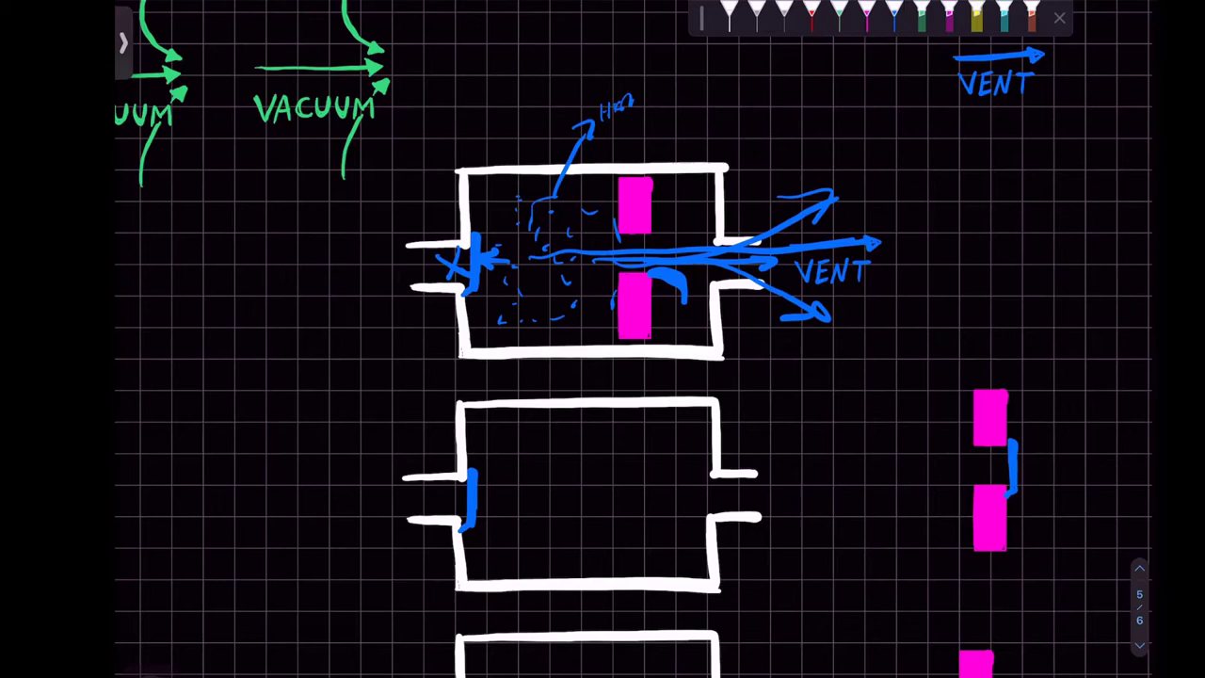
left_click_drag(981, 450, 1048, 599)
left_click_drag(997, 478, 492, 494)
scroll(603, 377, "down", 3)
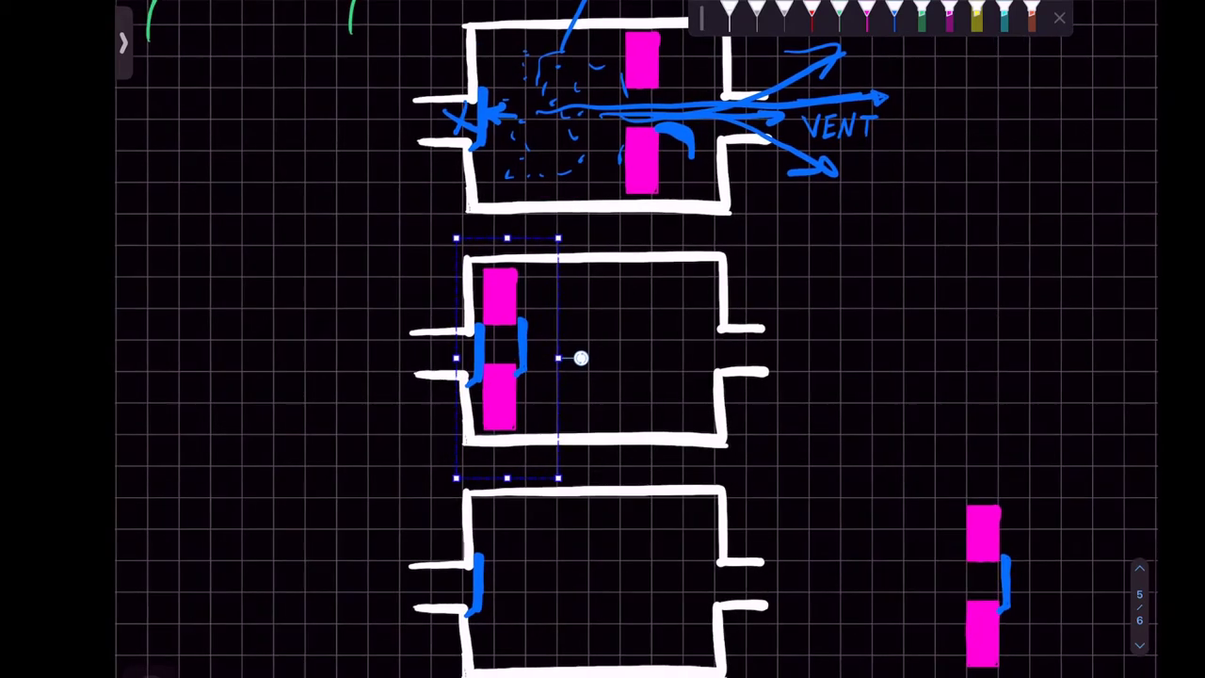
left_click_drag(495, 358, 567, 355)
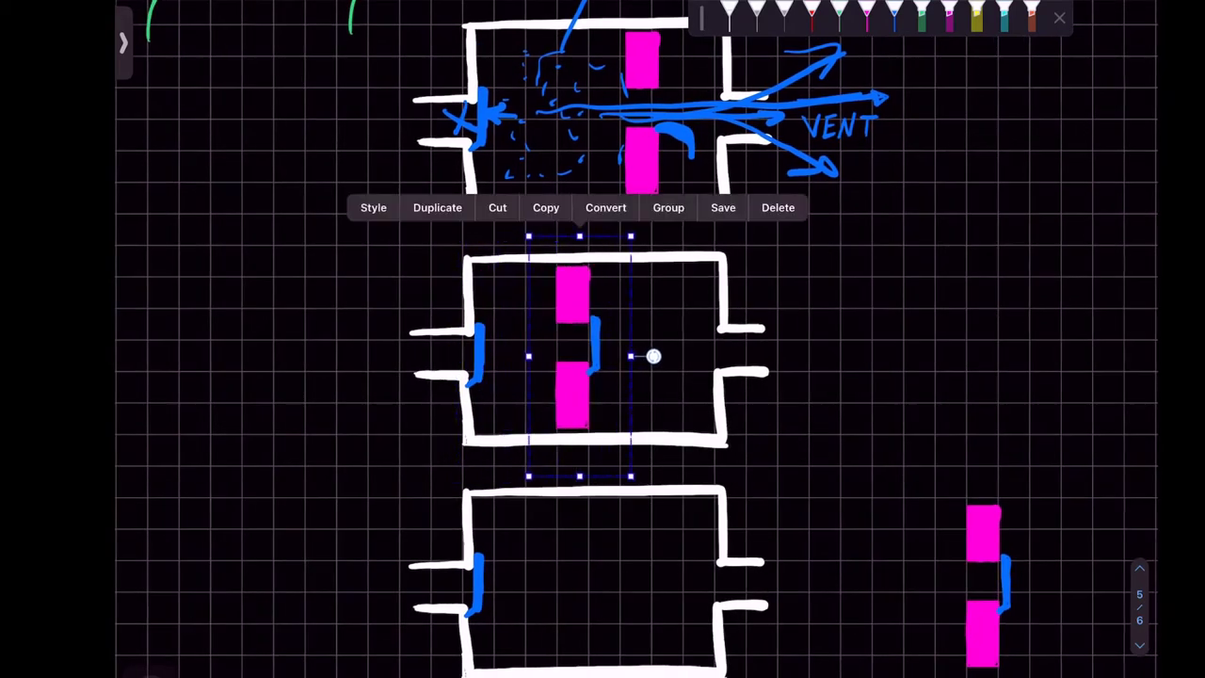
Draw a blue leftward arrow against the second cylinder's piston flap, and mark the sealed flap with a green circle and cross
left_click(893, 13)
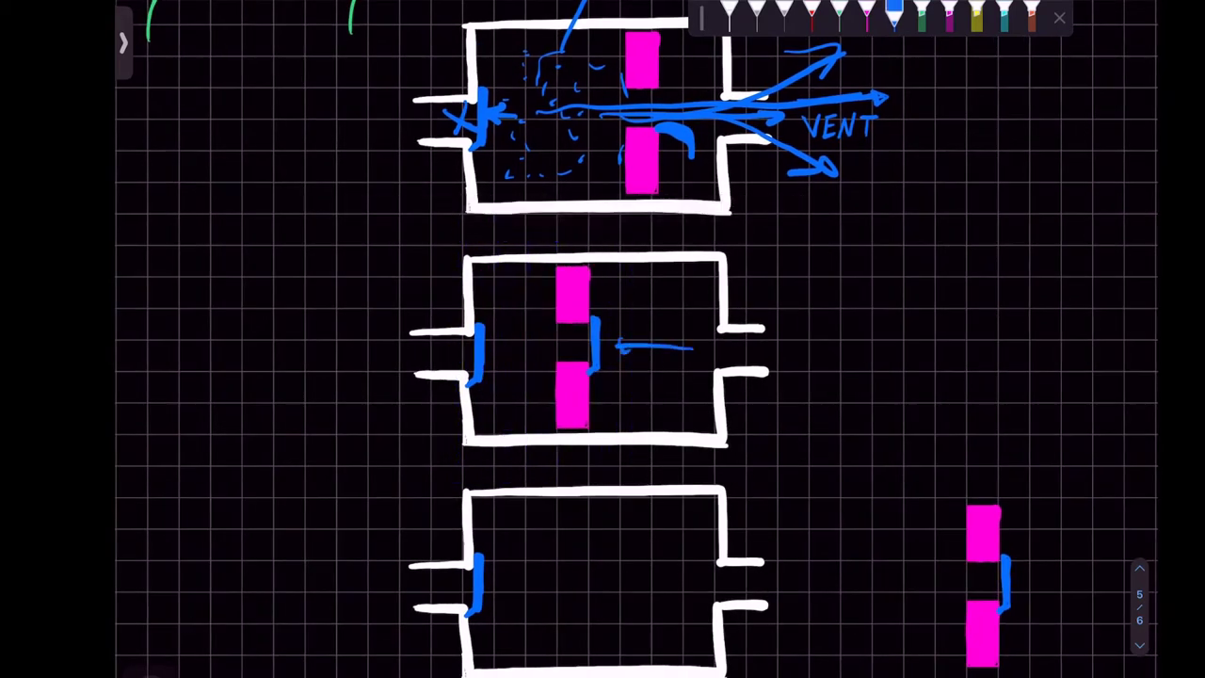
scroll(609, 324, "up", 5, "ctrl")
left_click(839, 14)
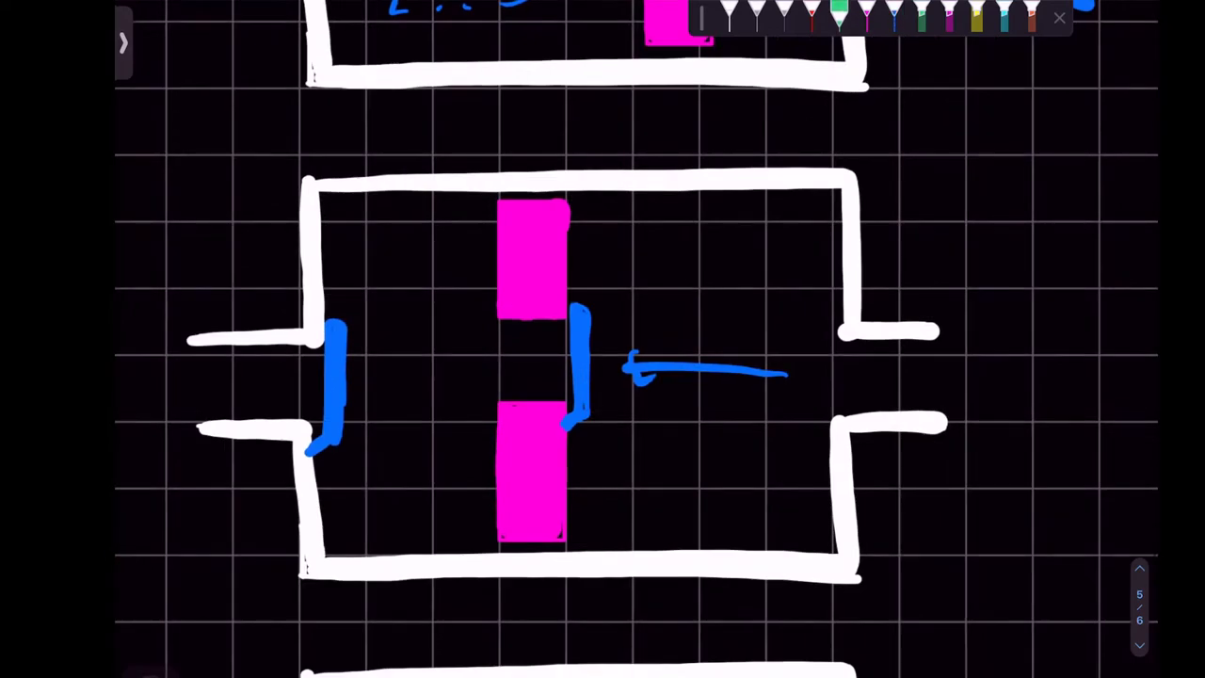
mouse_move(563, 306)
left_mouse_down()
mouse_move(565, 288)
mouse_move(584, 438)
left_mouse_up()
left_click_drag(588, 325, 589, 439)
mouse_move(626, 310)
left_mouse_down()
mouse_move(592, 382)
mouse_move(631, 397)
left_mouse_up()
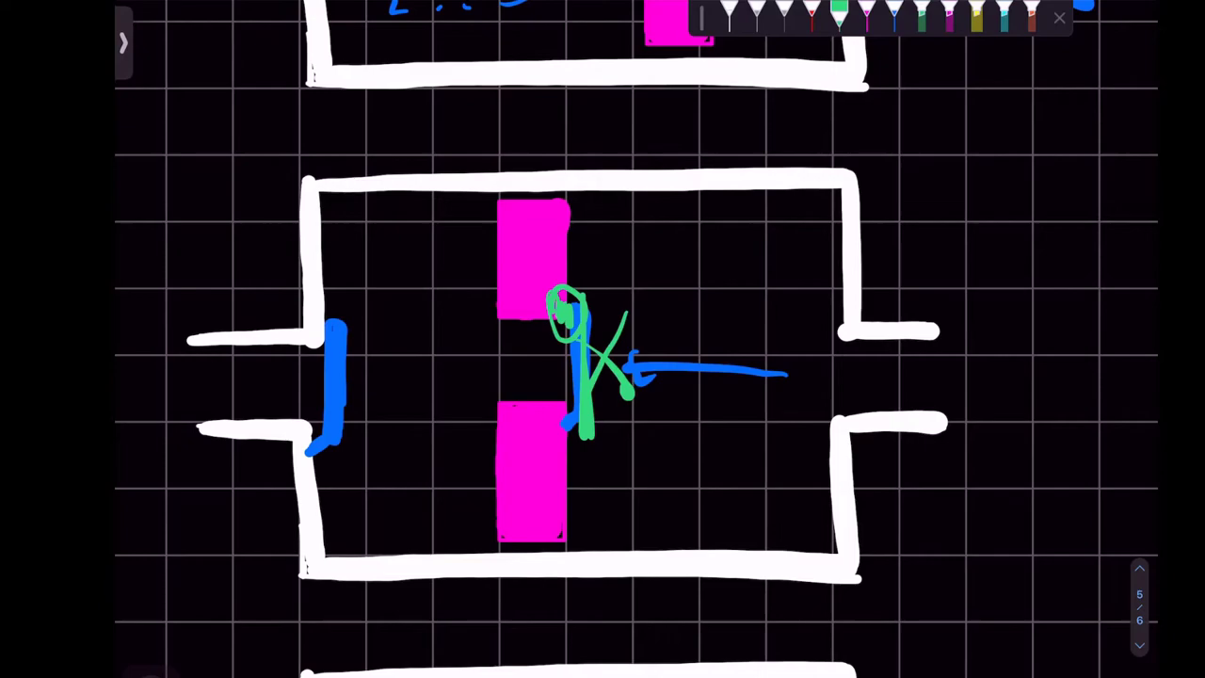
Move the remaining spare piston with its flap into the third cylinder, placing it right of the chamber's centre
scroll(636, 339, "down", 3)
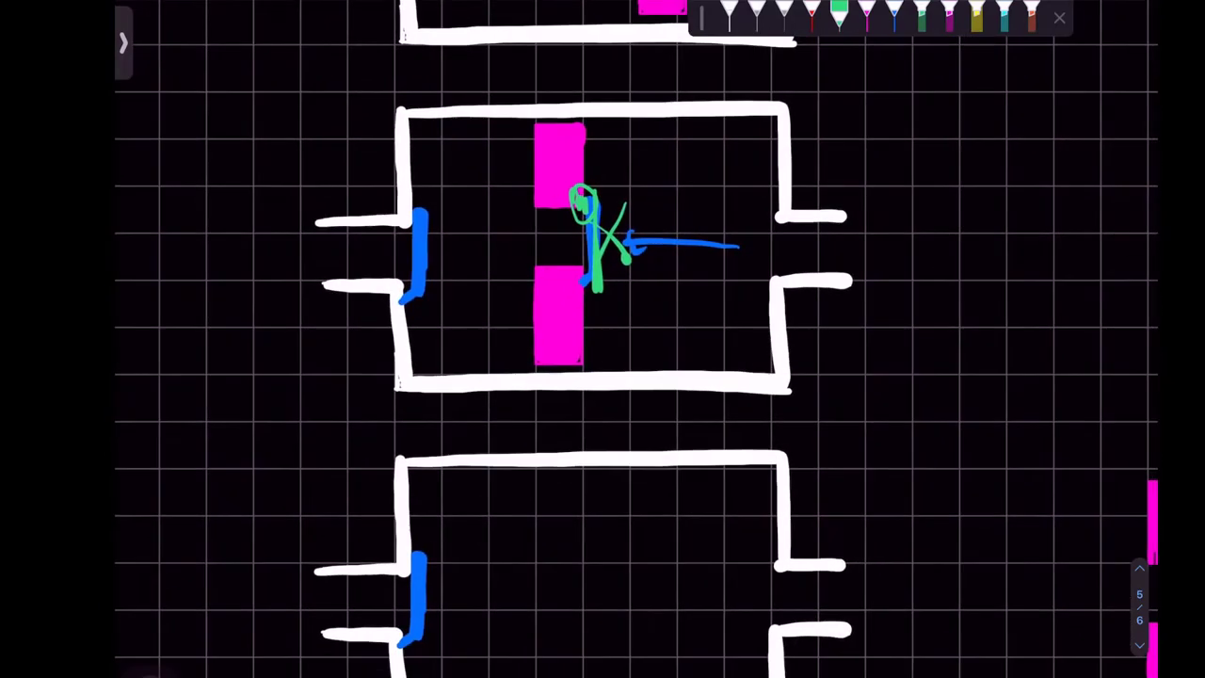
scroll(636, 339, "down", 4)
left_click(839, 14)
left_click_drag(917, 355, 1032, 575)
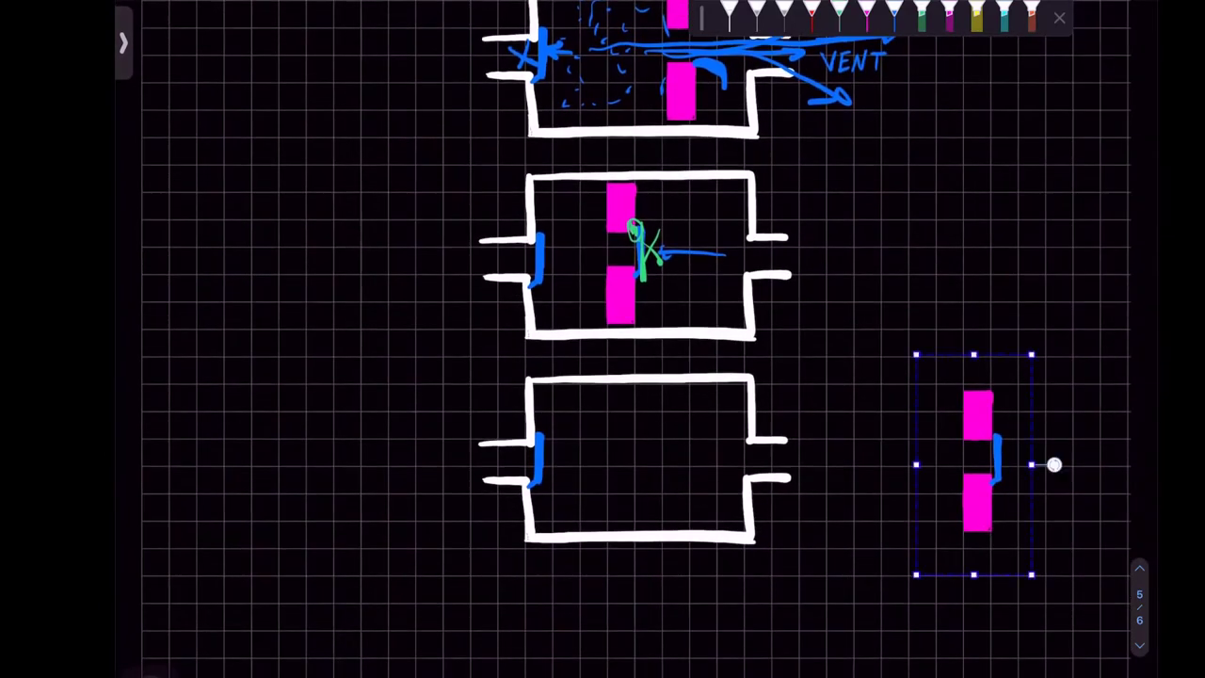
left_click_drag(978, 462, 603, 462)
left_click_drag(679, 464, 744, 457)
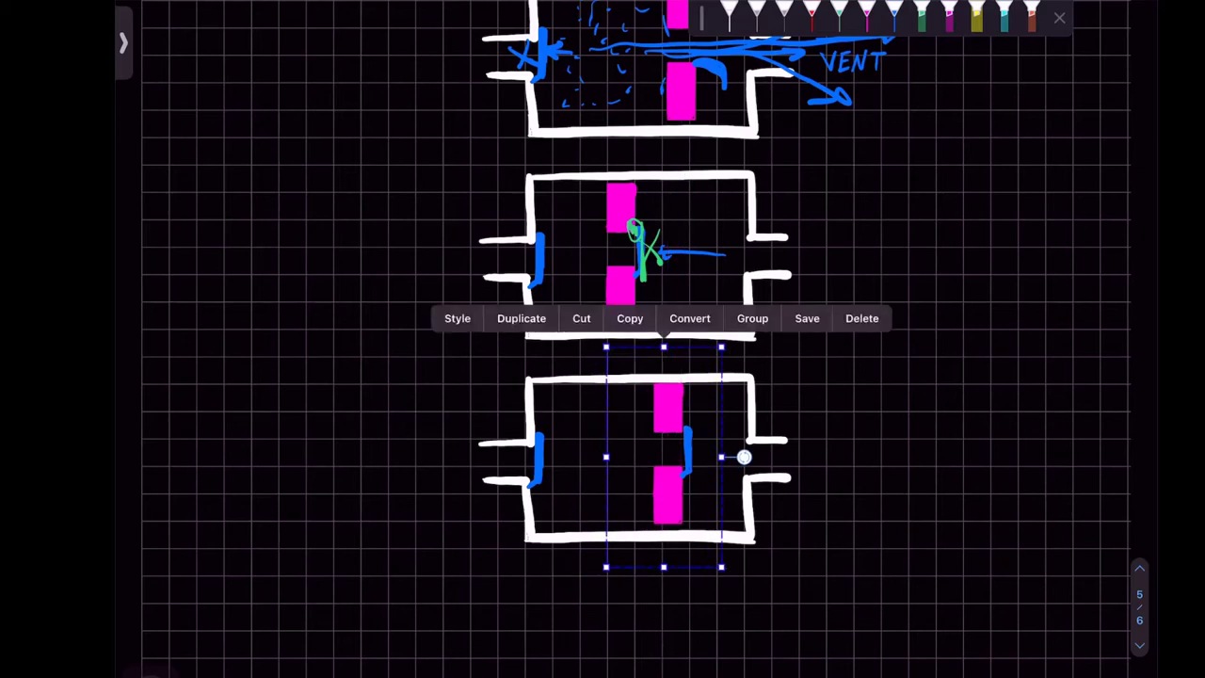
Draw green inflow arrows branching through the third cylinder's inlet into the chamber
left_click(840, 14)
left_click_drag(459, 460, 558, 440)
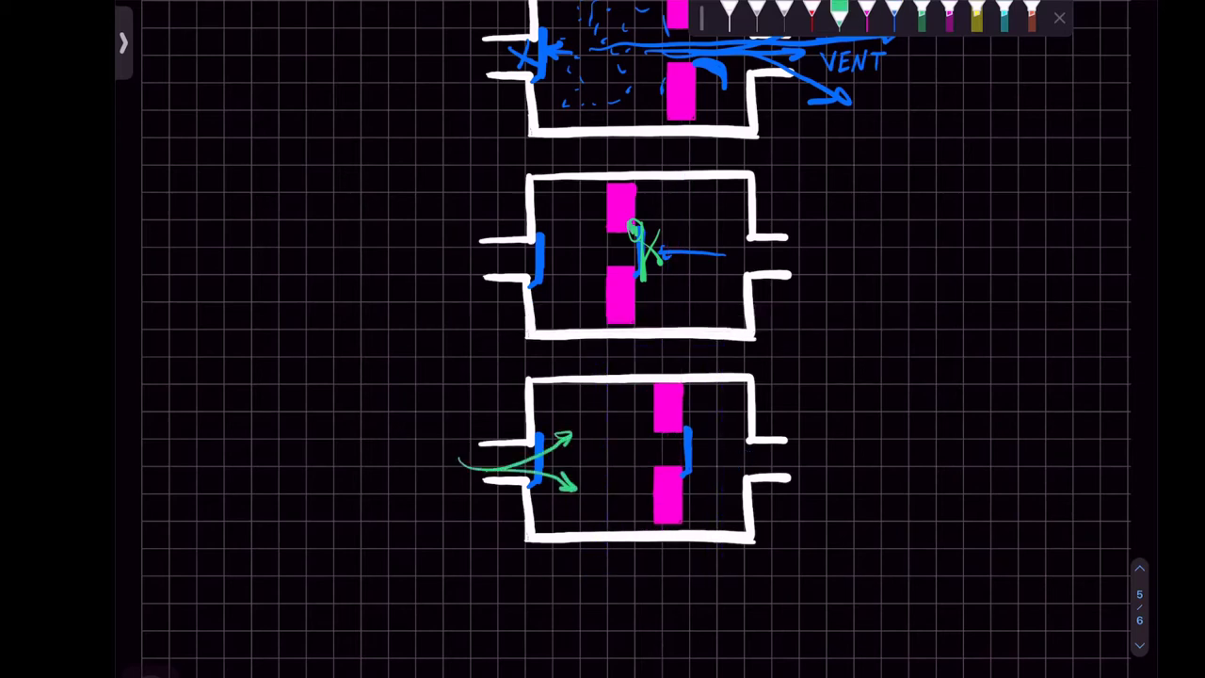
Erase the third cylinder's closed inlet flap and green arrows, and redraw the flap bent open in blue
left_click_drag(570, 479, 529, 461)
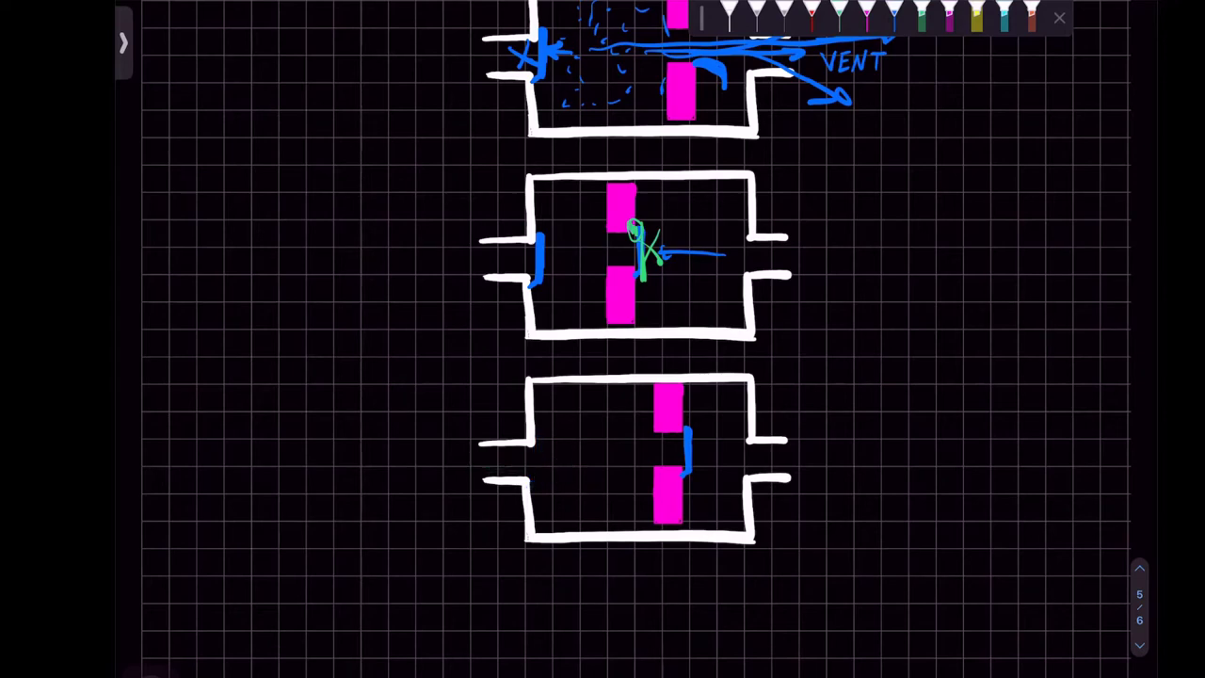
left_click(895, 12)
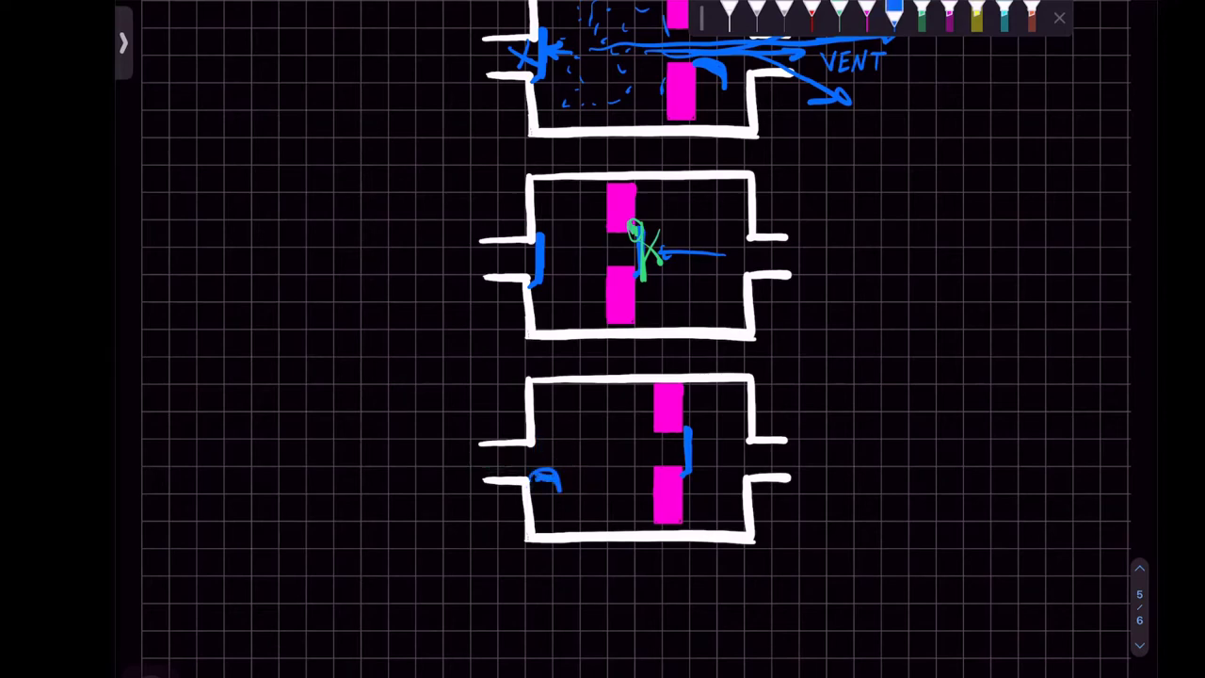
Move the spare green VACUUM label and its inflow arrows to the third cylinder's inlet
scroll(642, 339, "down", 3)
left_click(895, 13)
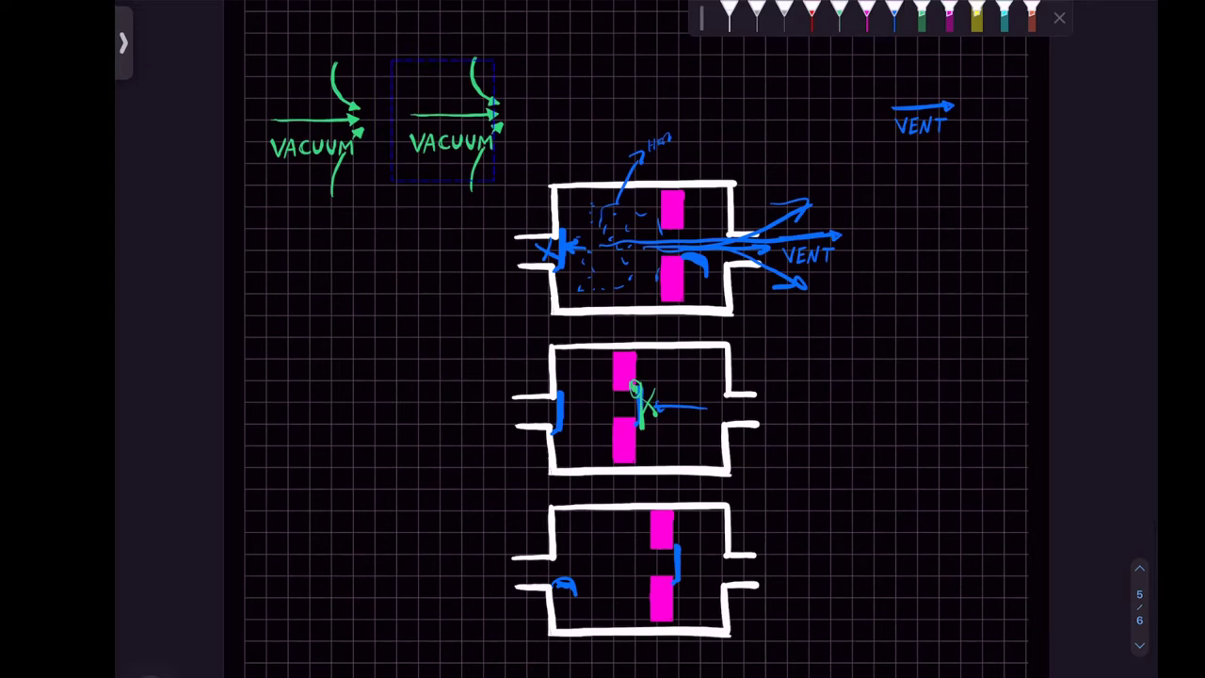
mouse_move(535, 129)
left_mouse_down()
mouse_move(517, 246)
mouse_move(536, 575)
mouse_move(550, 578)
left_mouse_up()
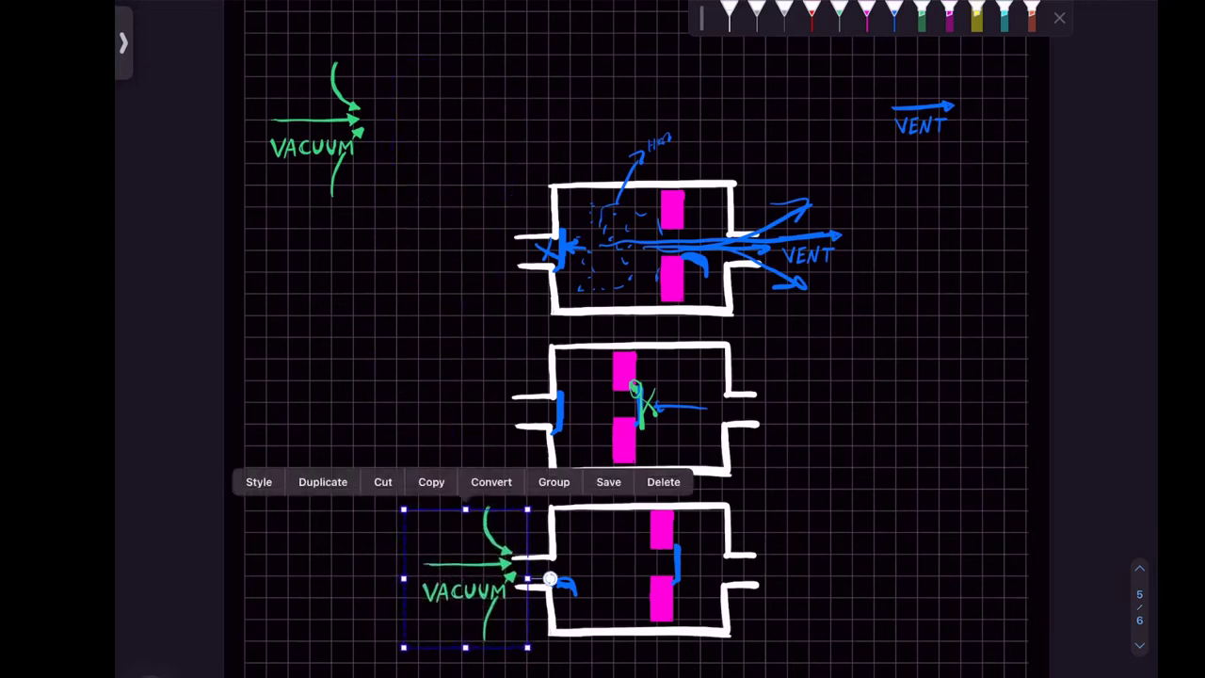
Draw green suction marks inside the third cylinder's chamber and beside its closed piston flap
left_click(838, 12)
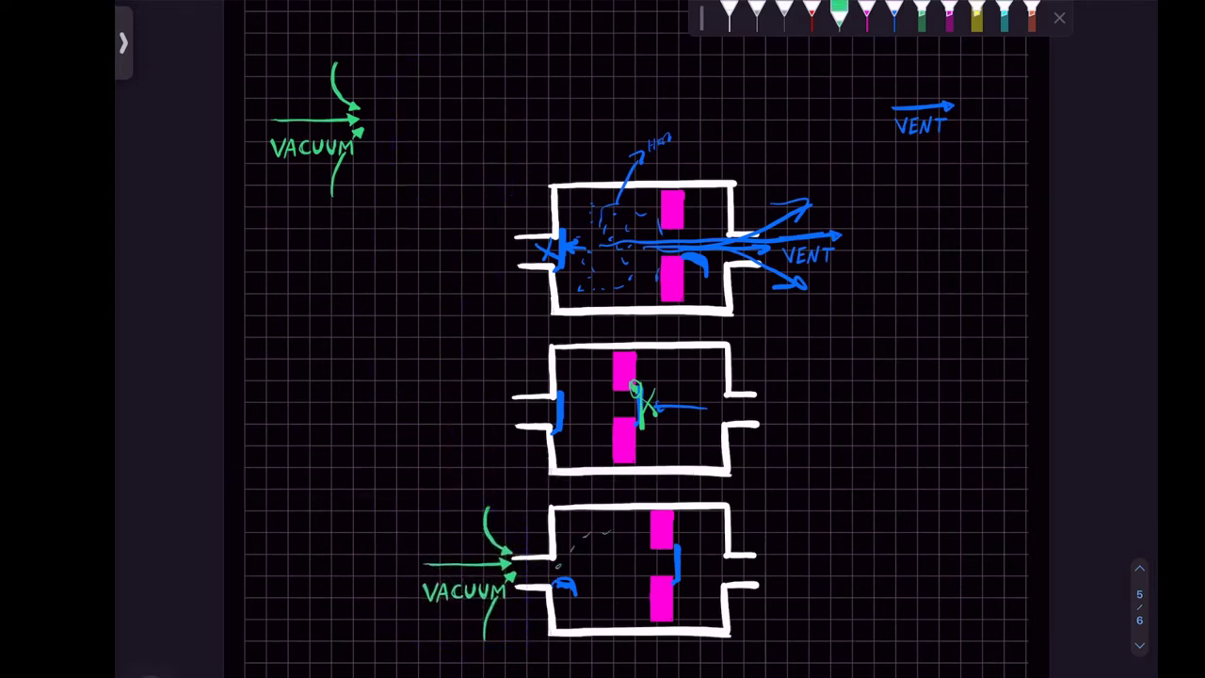
left_click(839, 12)
left_click_drag(686, 594, 698, 613)
left_click_drag(670, 568, 718, 574)
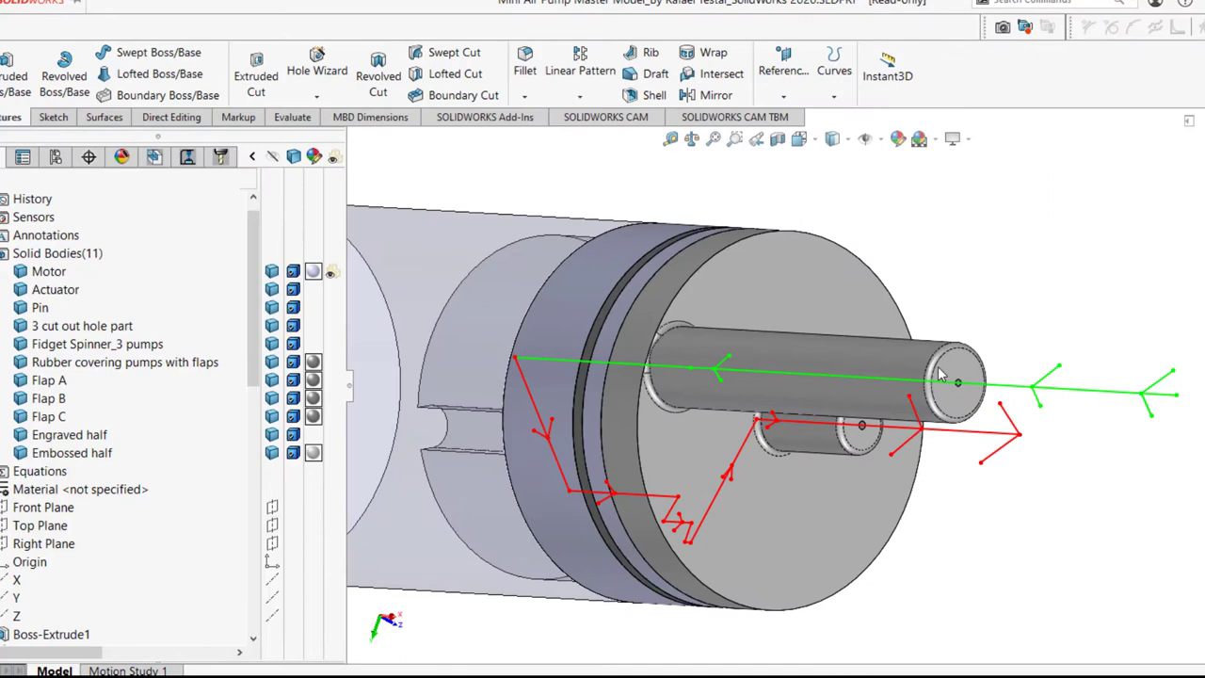
In the SOLIDWORKS mini air pump model, hide the end cap that carries the inlet and outlet tubes
scroll(942, 376, "down", 5)
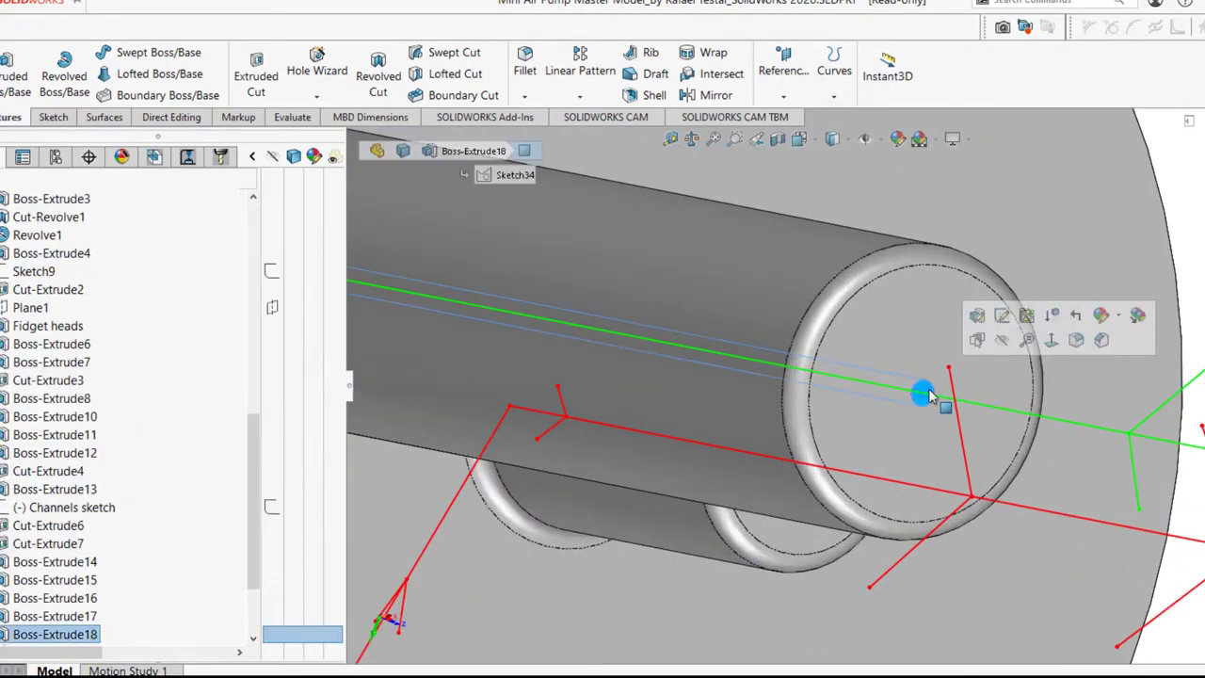
scroll(930, 396, "up", 6)
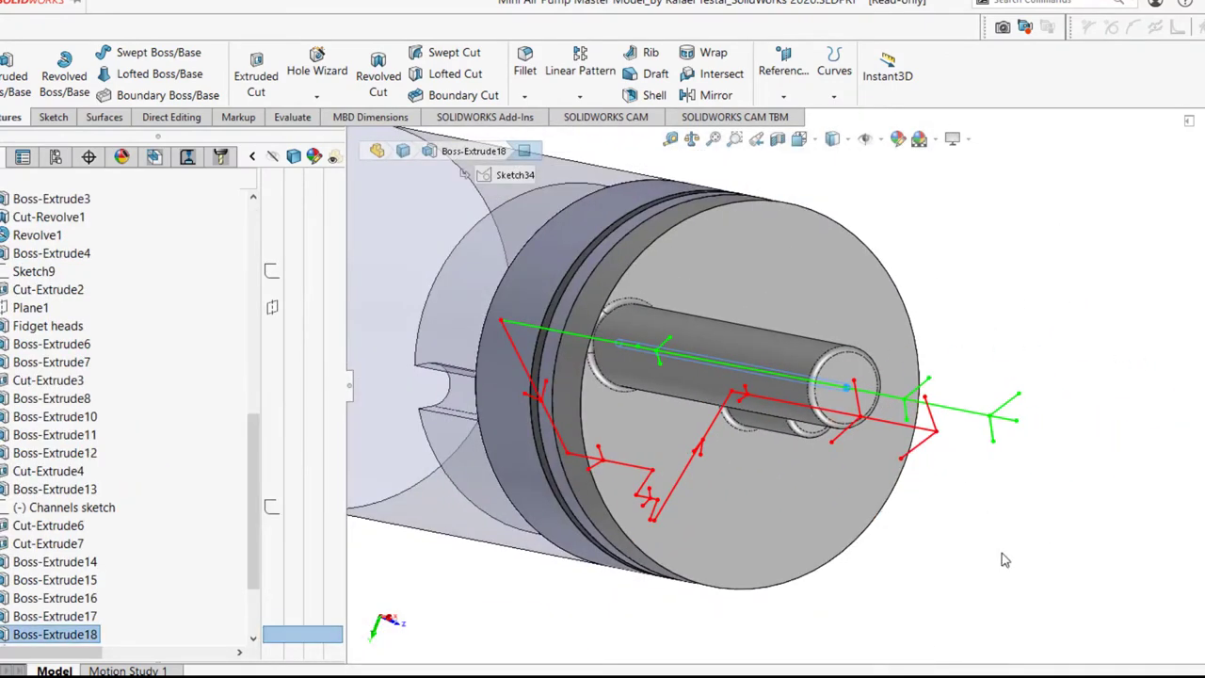
scroll(707, 302, "down", 2)
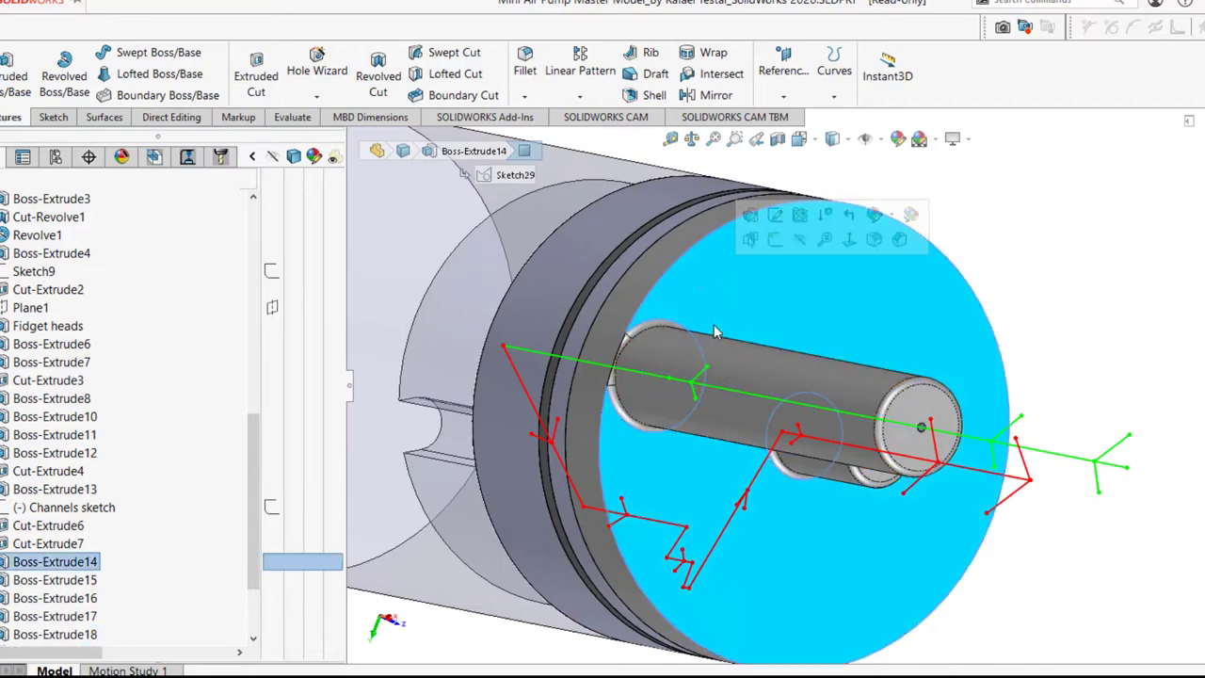
key("Tab")
Hide the flap over the inlet hole and the grooved plate around it, following the green inlet path
scroll(644, 376, "down", 7)
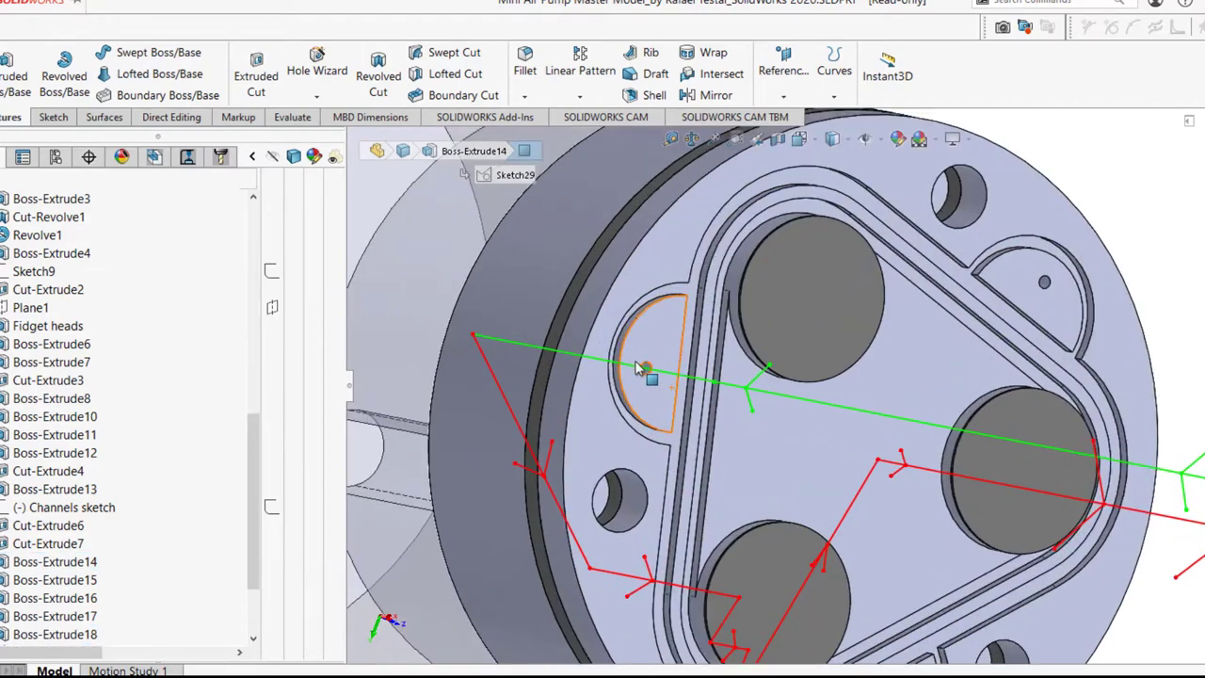
scroll(716, 386, "up", 6)
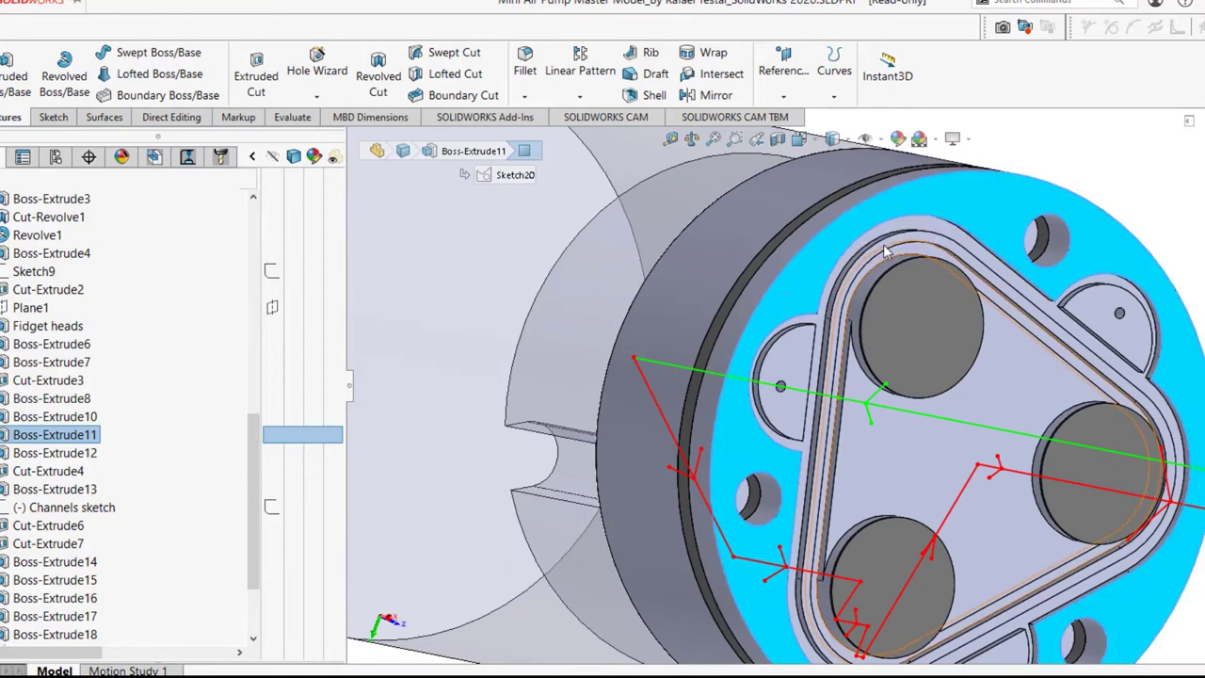
scroll(727, 396, "down", 3)
scroll(789, 381, "down", 2)
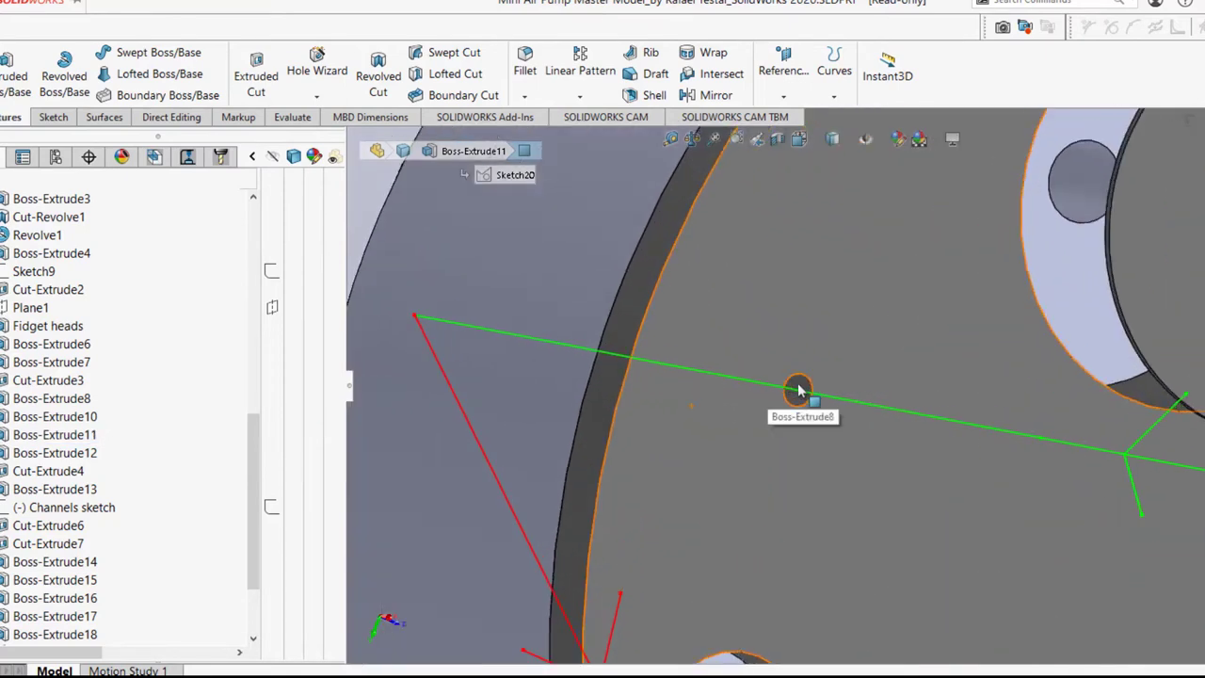
Hide the rubber covering and the three-hole part behind it along the green inlet path
scroll(802, 390, "up", 3)
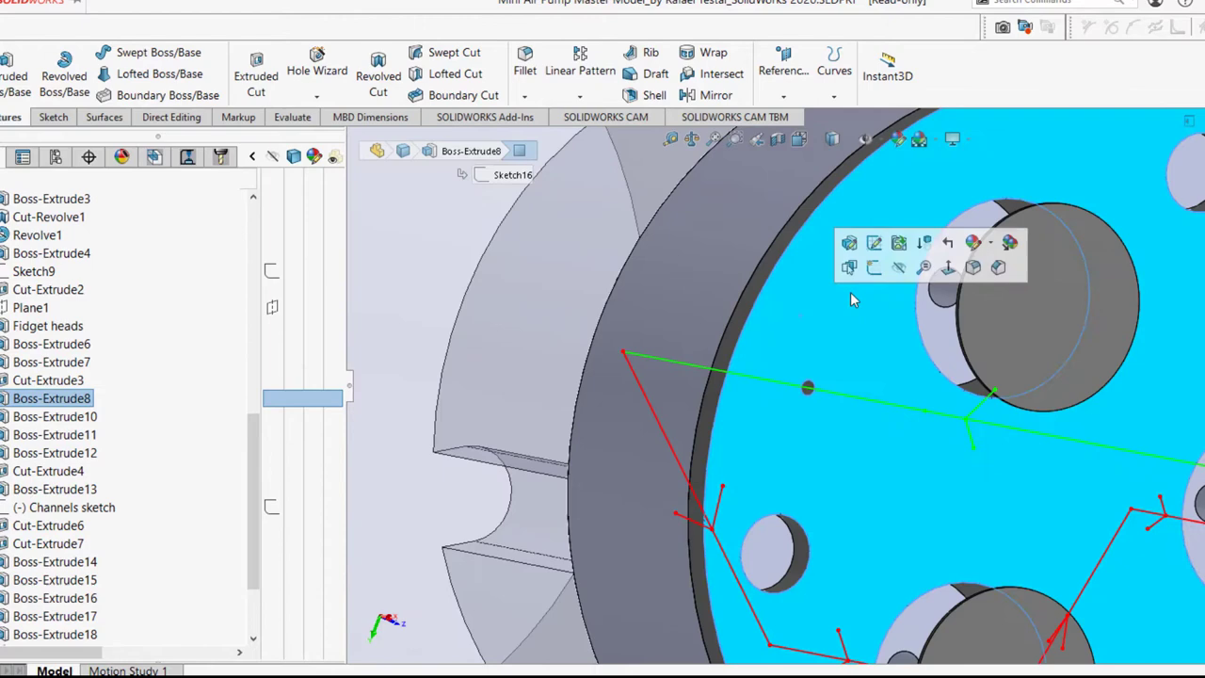
left_click(899, 268)
scroll(759, 385, "down", 2)
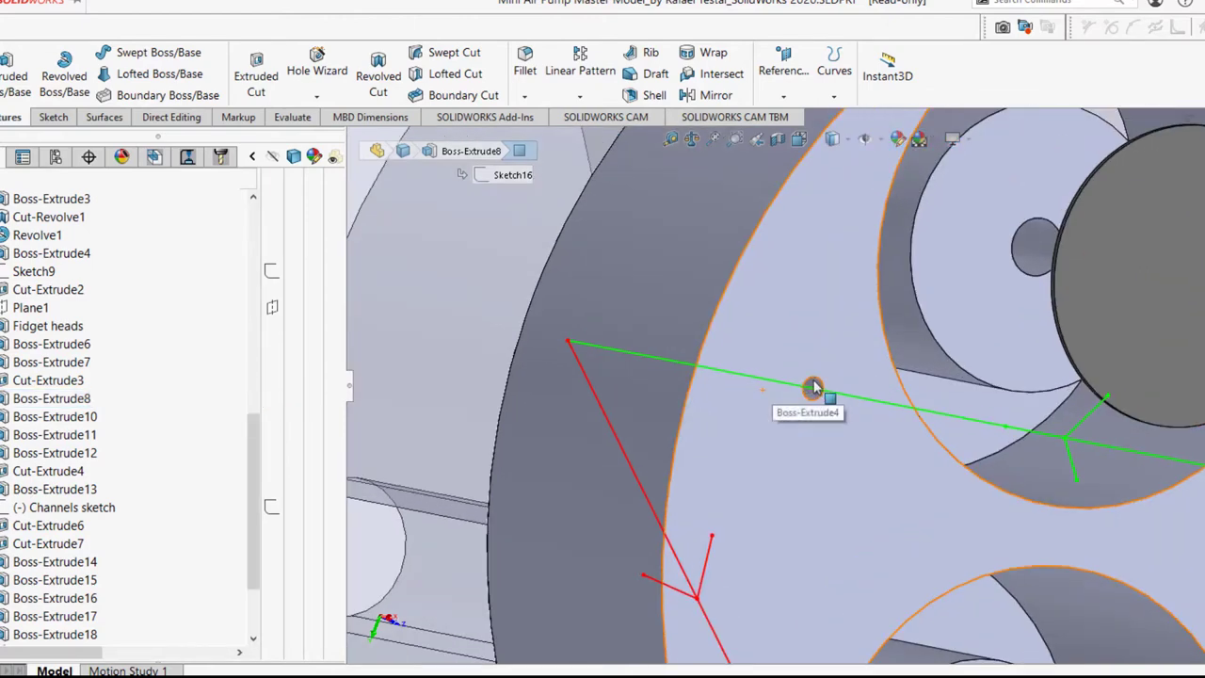
scroll(815, 387, "up", 3)
left_click(798, 363)
left_click(795, 346)
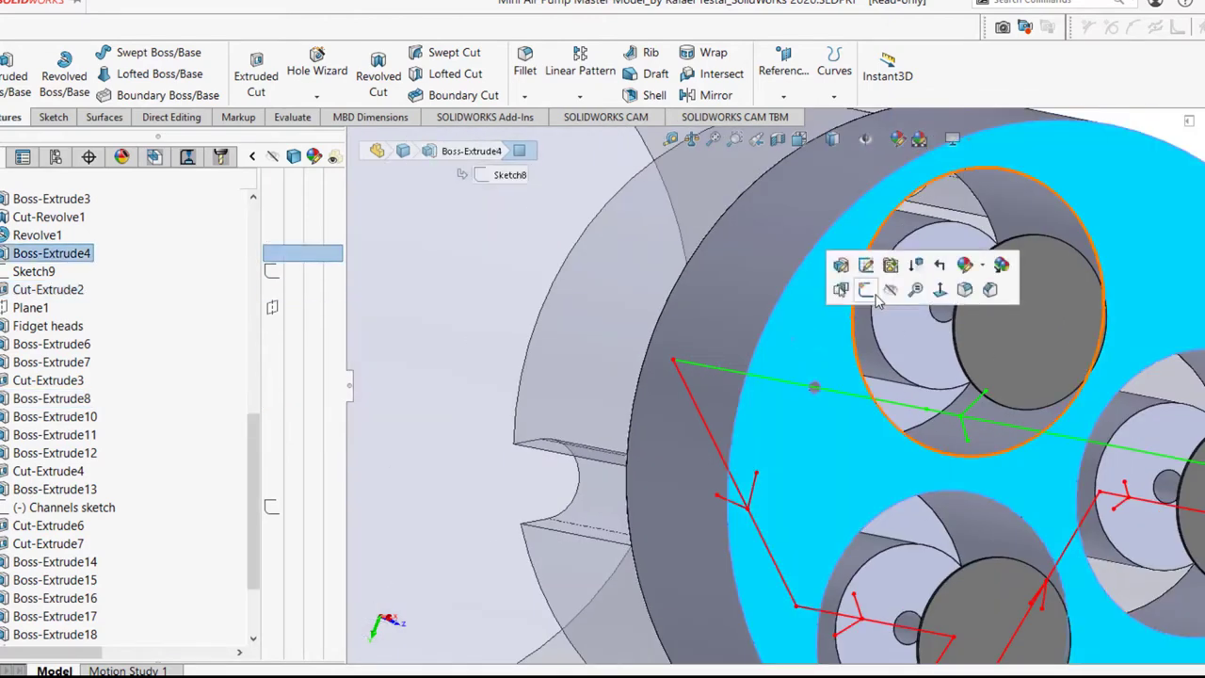
left_click(889, 291)
Examine the actuator, the fidget spinner pumps and the start of the red outlet path inside the transparent motor body
scroll(699, 383, "down", 2)
scroll(715, 377, "up", 5)
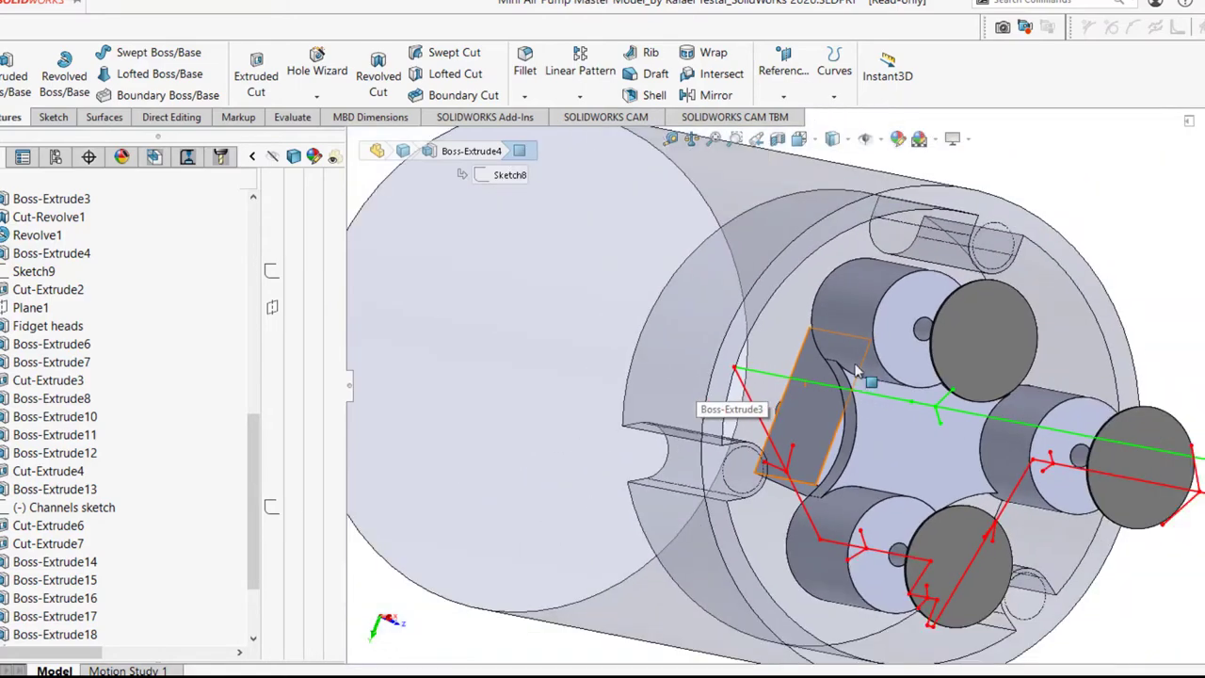
scroll(909, 513, "up", 2)
mouse_move(906, 503)
middle_mouse_down()
mouse_move(962, 496)
mouse_move(916, 503)
middle_mouse_up()
scroll(800, 471, "down", 5)
middle_click_drag(836, 412, 629, 548)
scroll(874, 426, "up", 4)
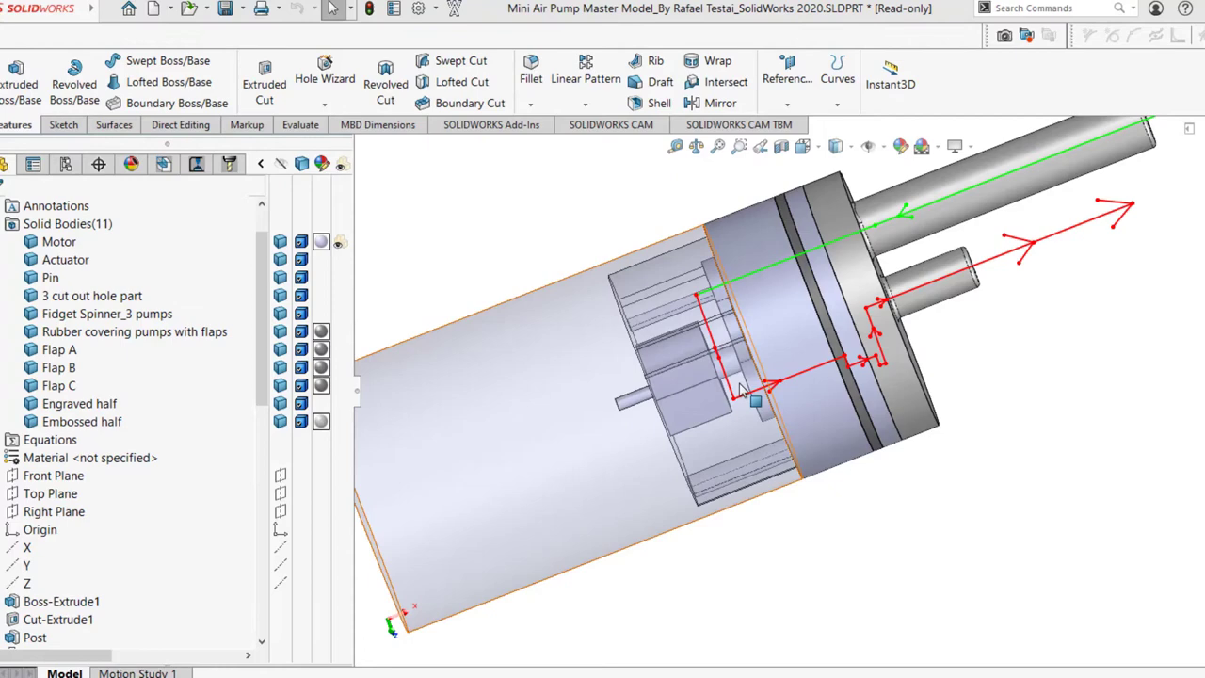
middle_click_drag(721, 433, 750, 403)
scroll(751, 402, "down", 3)
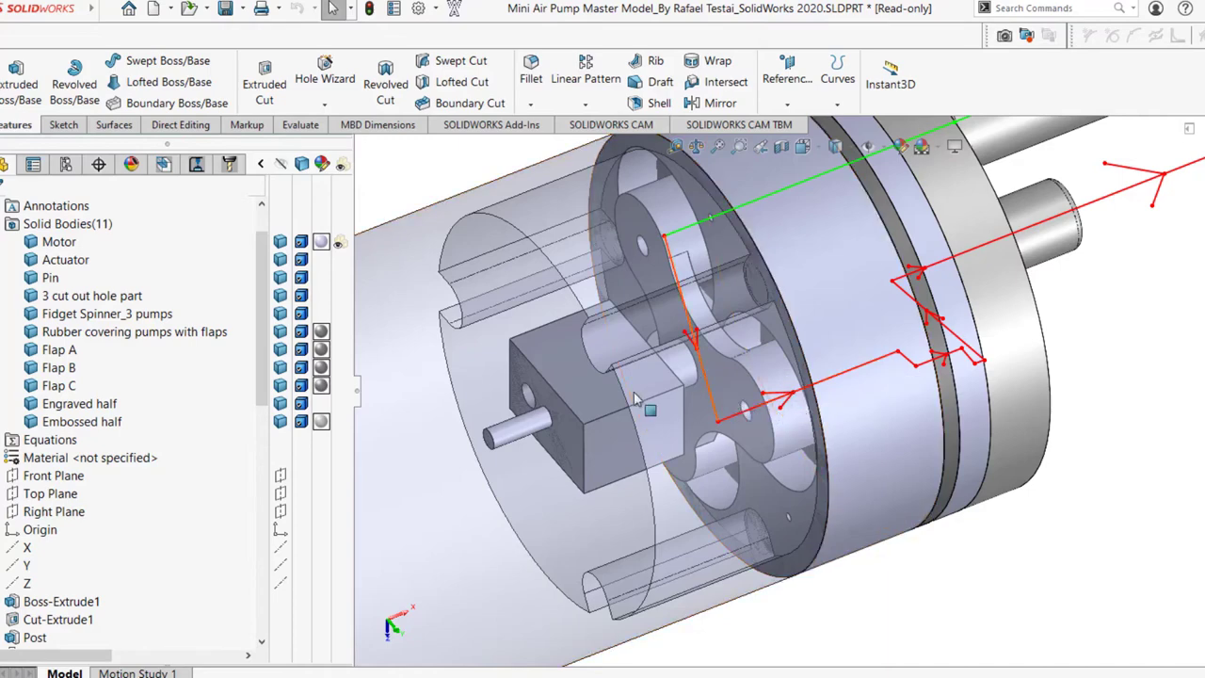
scroll(798, 411, "up", 2)
Hide the Motor body to expose the actuator and fidget spinner where the red outlet path begins
left_click(497, 400)
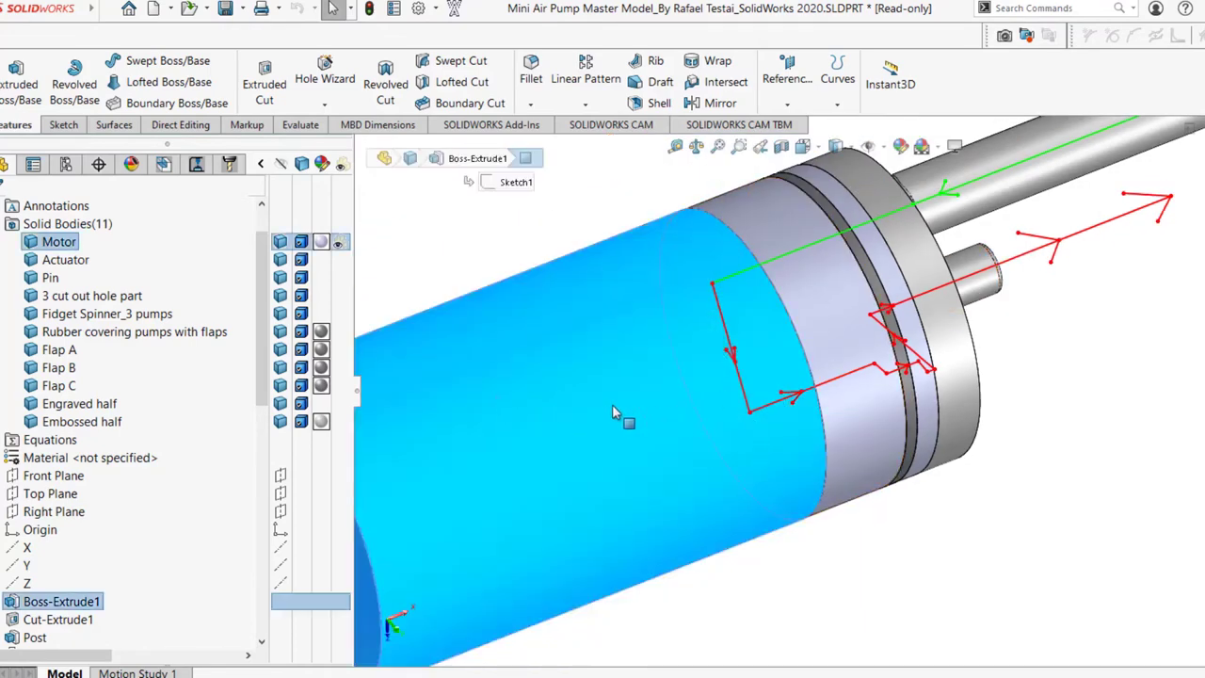
left_click(845, 547)
left_click(559, 411)
left_click(970, 573)
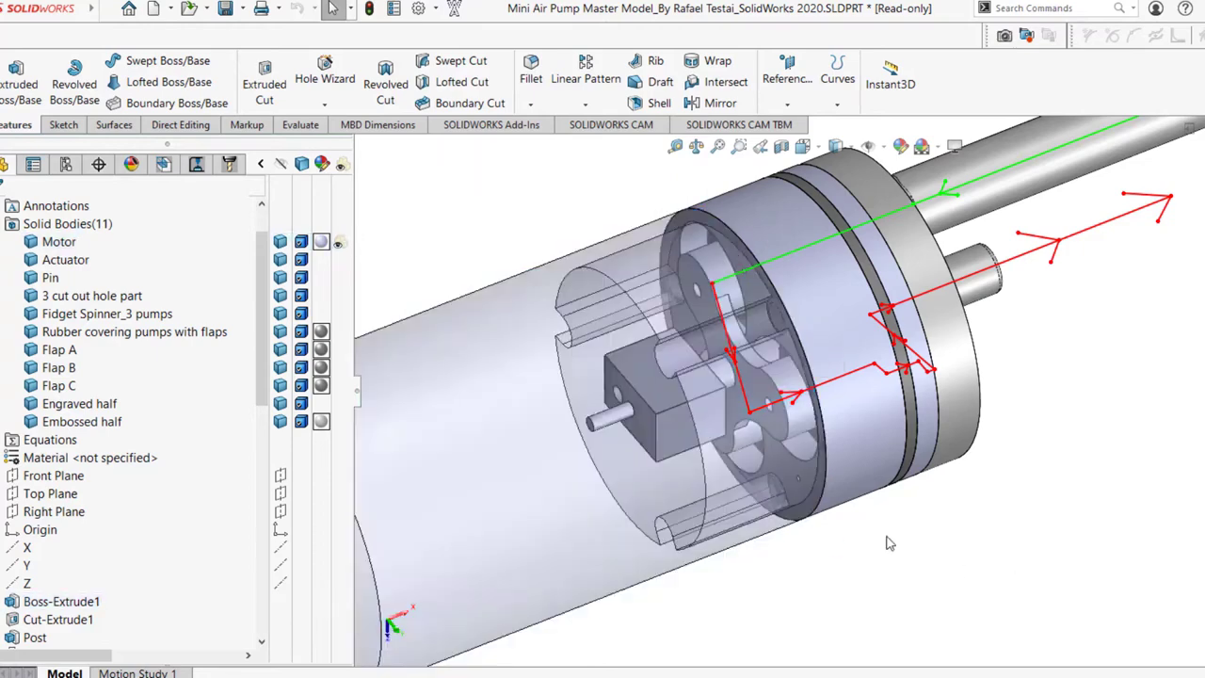
left_click(498, 365)
left_click(582, 323)
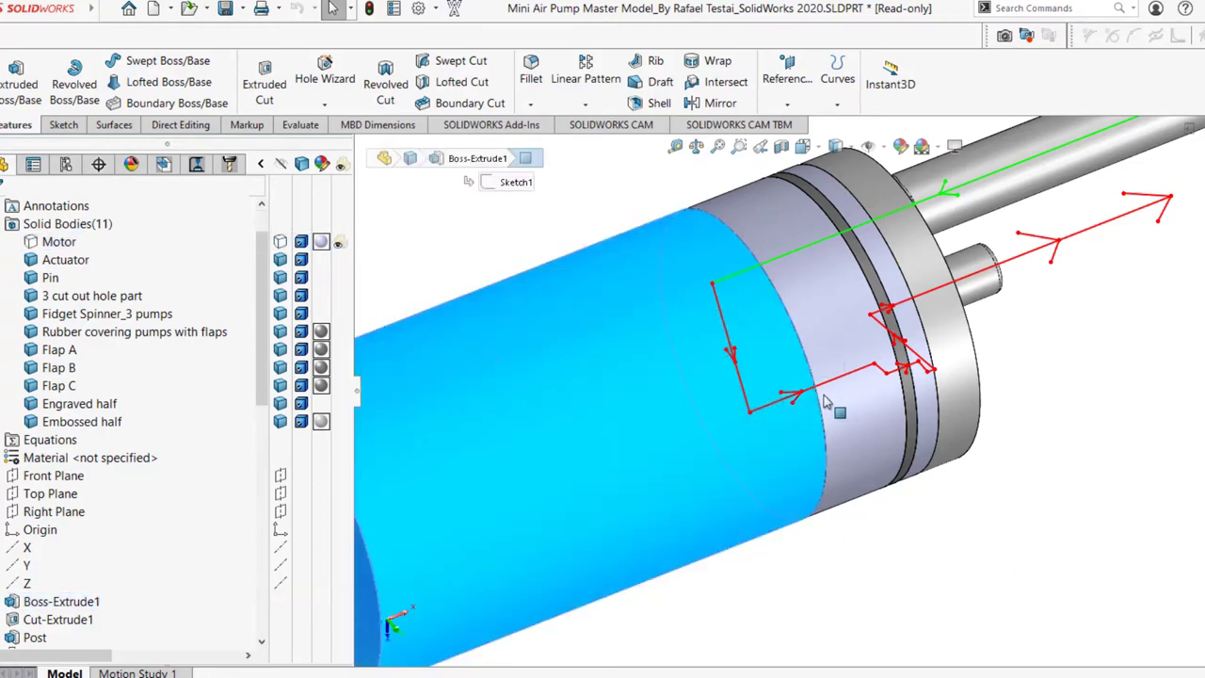
scroll(803, 400, "down", 5)
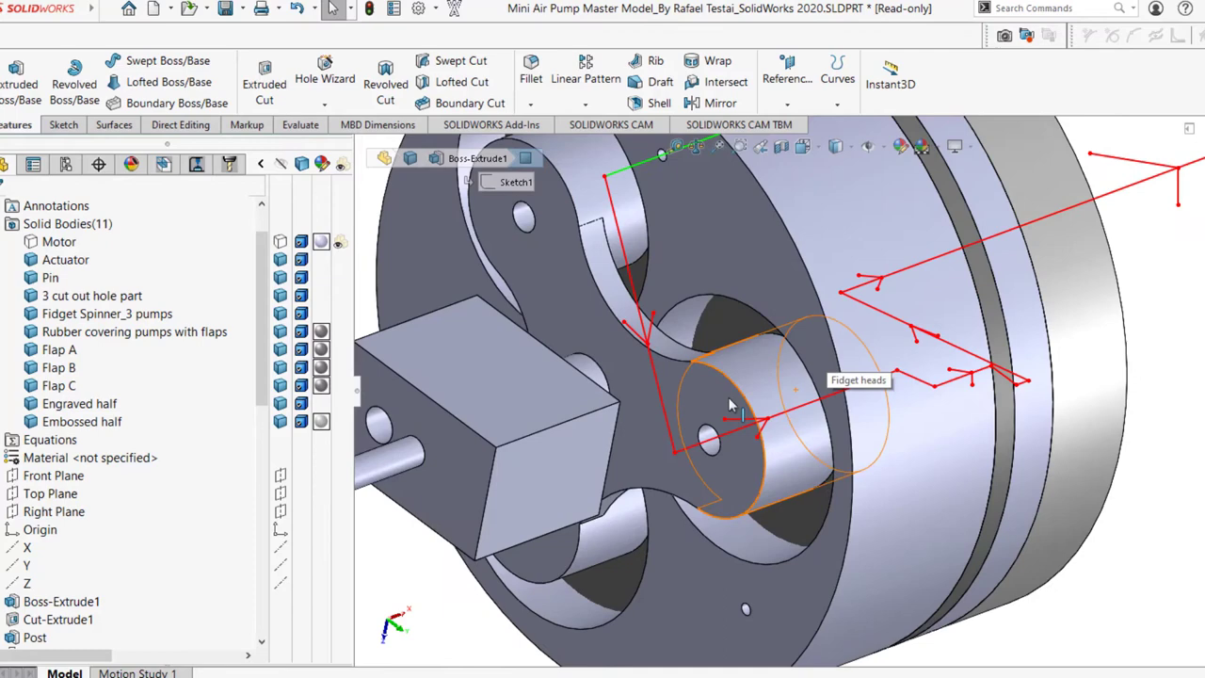
Hide the actuator block and the fidget spinner, leaving the pin in place
left_click(731, 405)
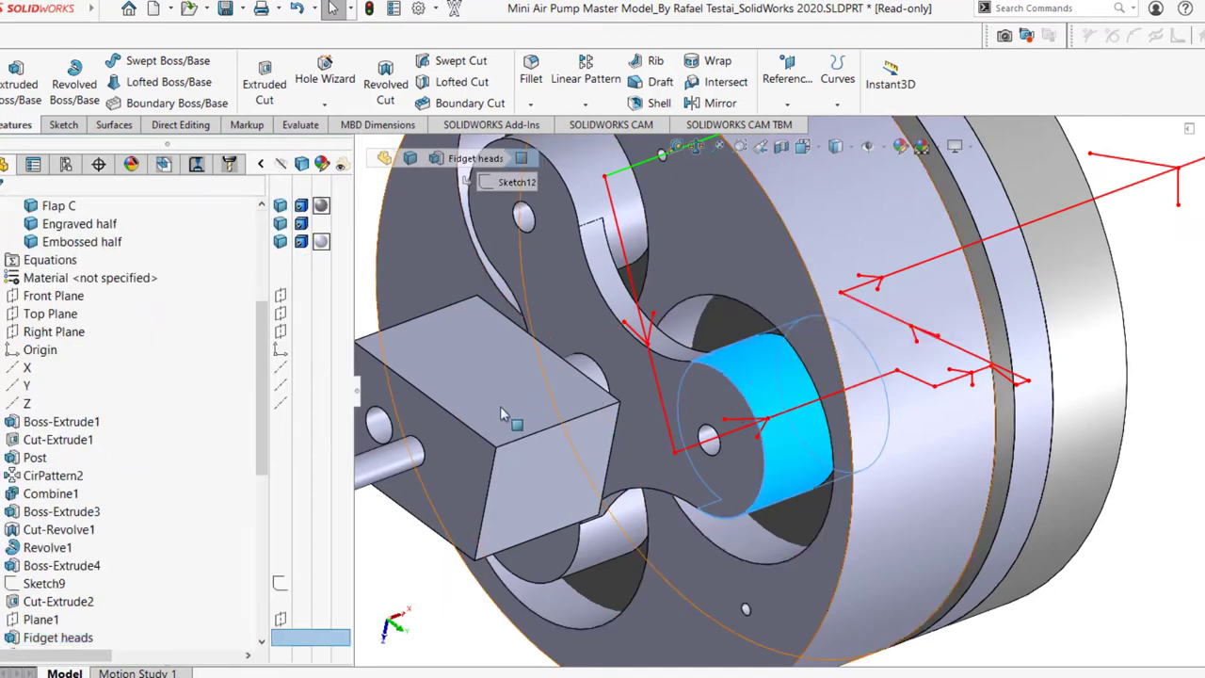
left_click(513, 382)
left_click(594, 360)
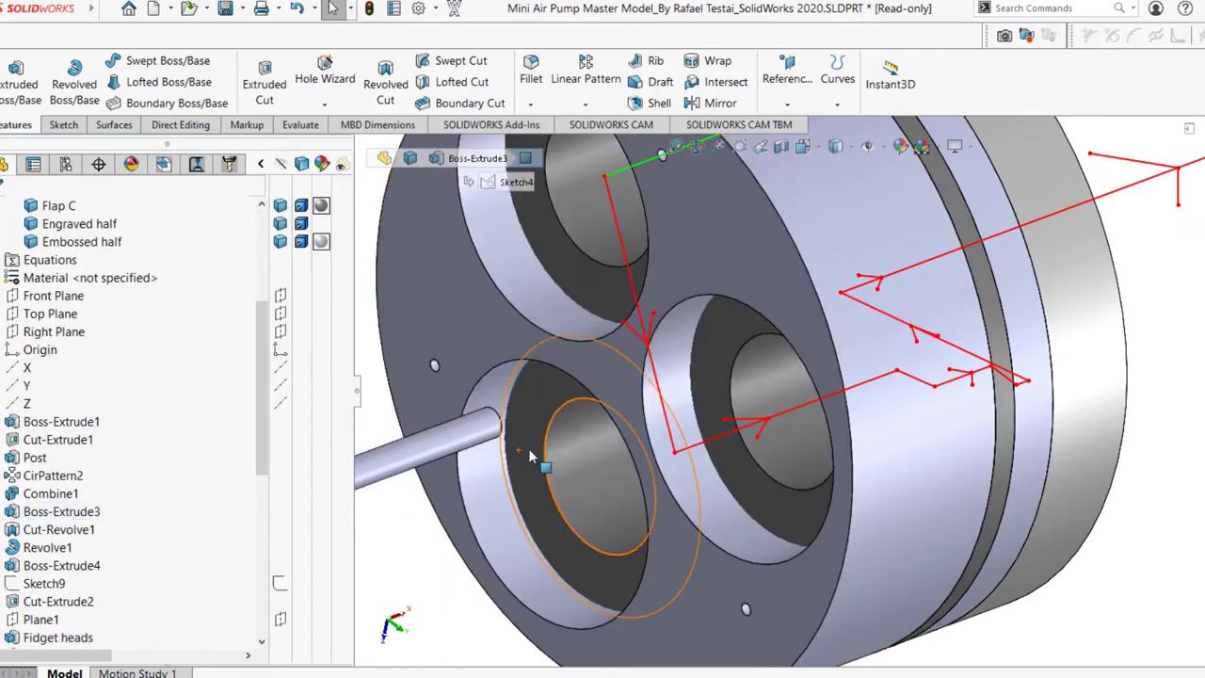
Hide the three-hole part and the rubber covering with its pump cups to expose the perforated plate
middle_click_drag(807, 349, 834, 258)
left_click(834, 256)
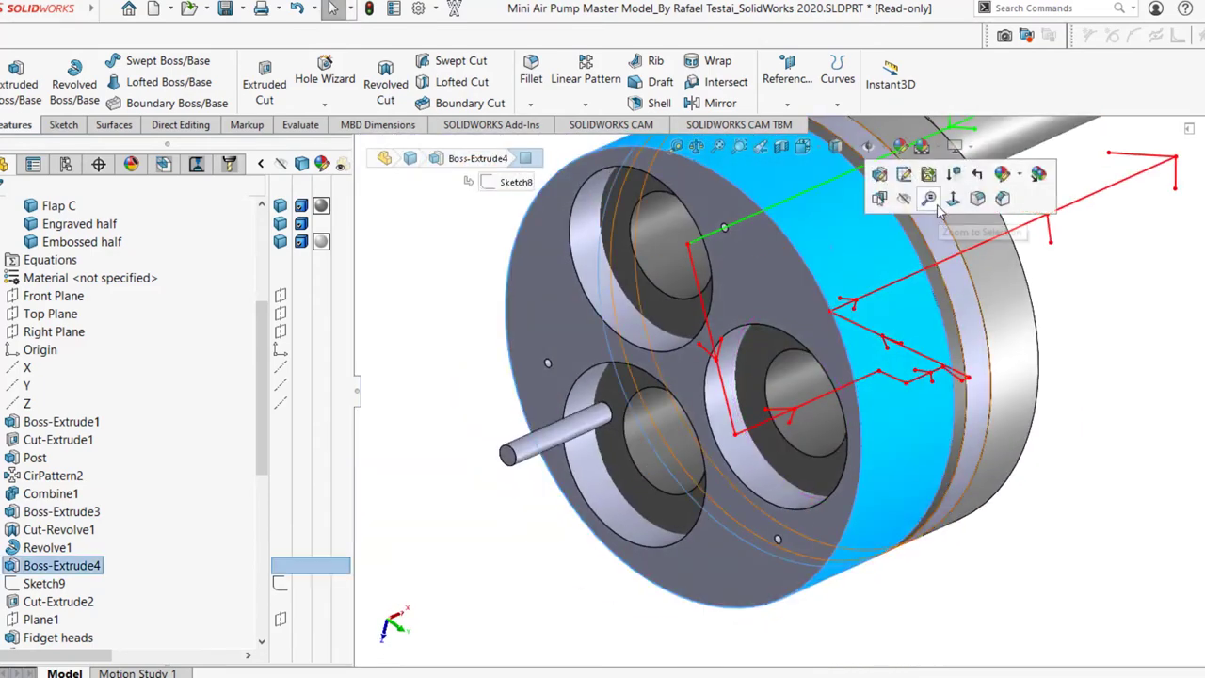
left_click(880, 198)
middle_click_drag(885, 387, 894, 339)
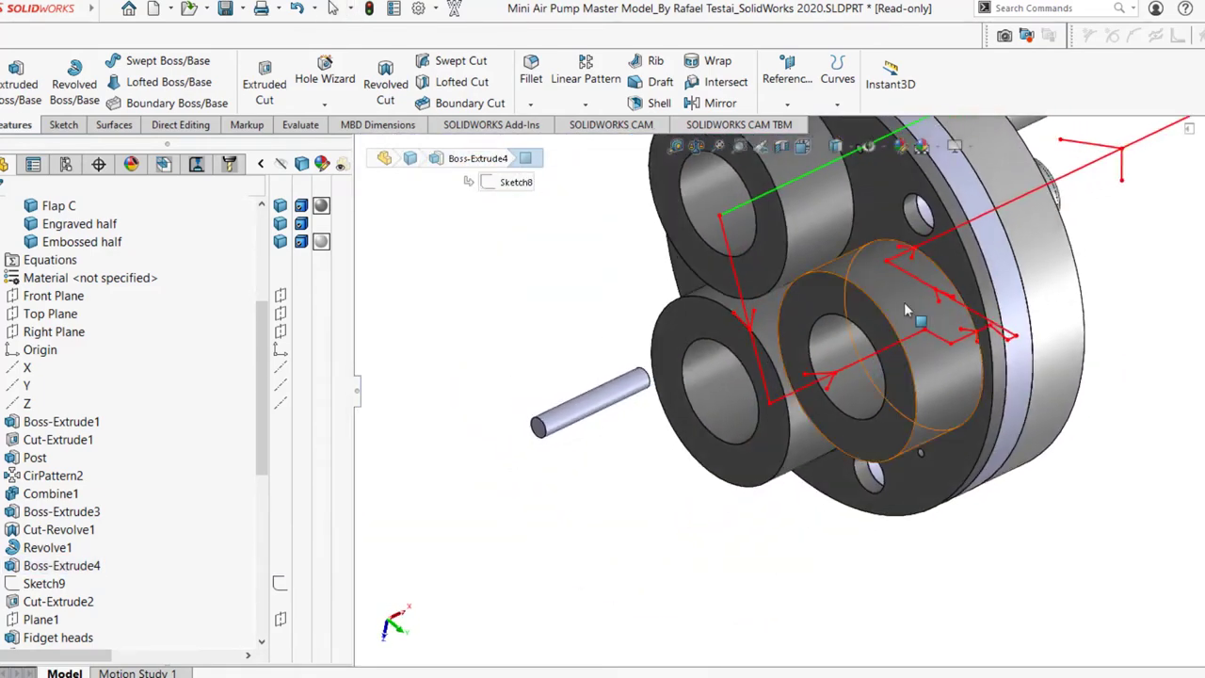
left_click(930, 303)
left_click(931, 307)
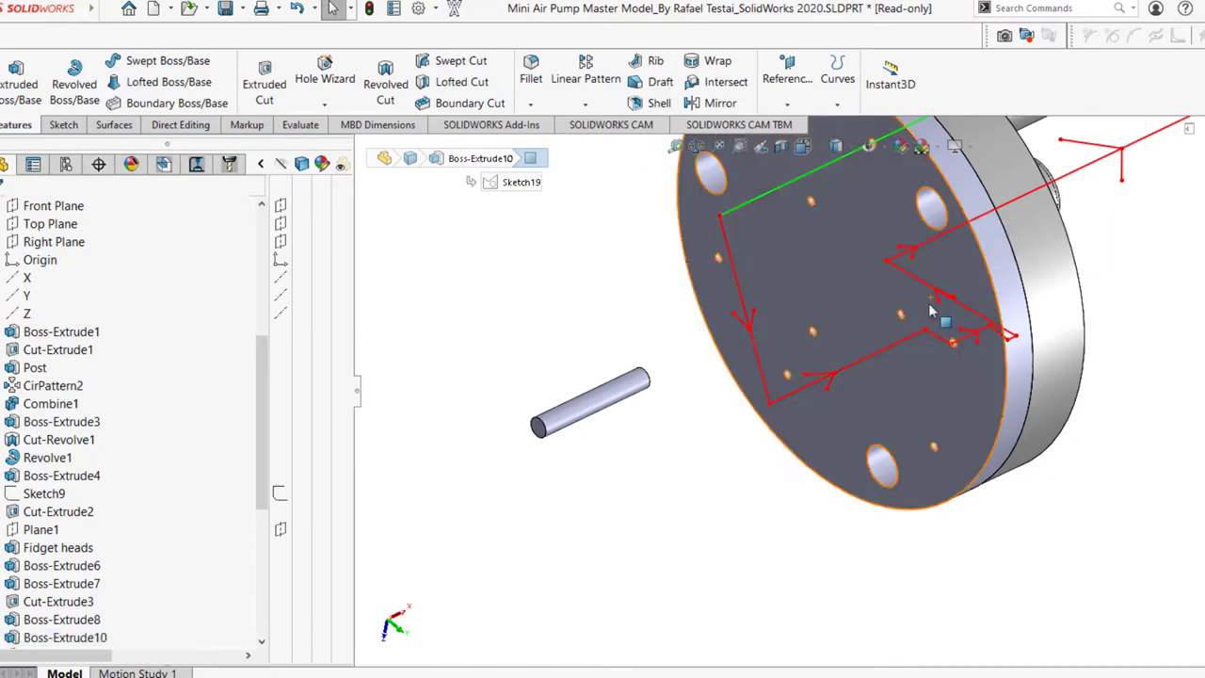
Check the small plate hole that the red outlet path passes through, and hide the perforated plate
scroll(933, 308, "down", 6)
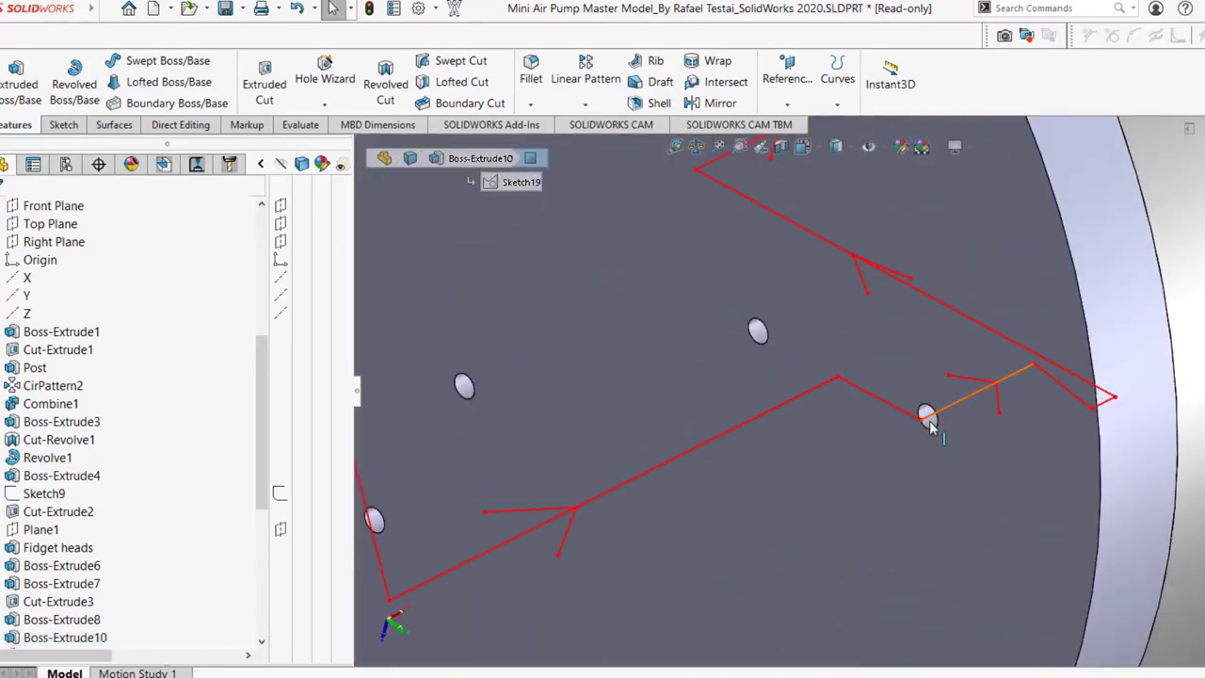
left_click(930, 422)
scroll(841, 395, "up", 3)
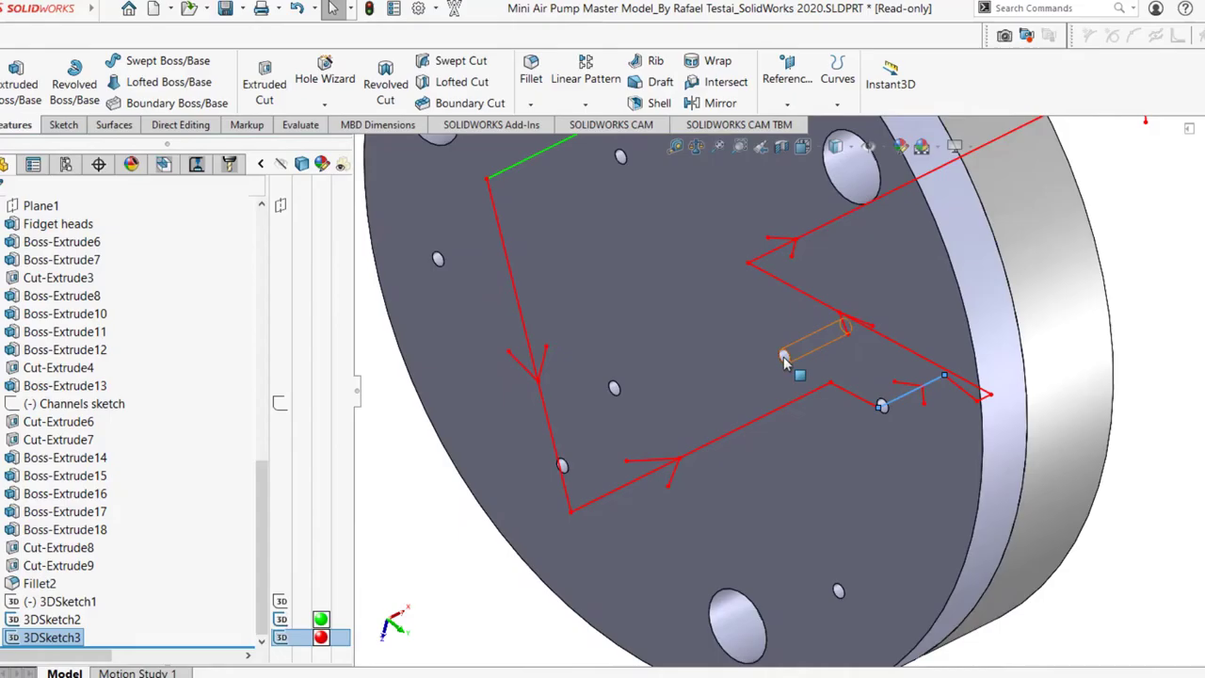
left_click(918, 348)
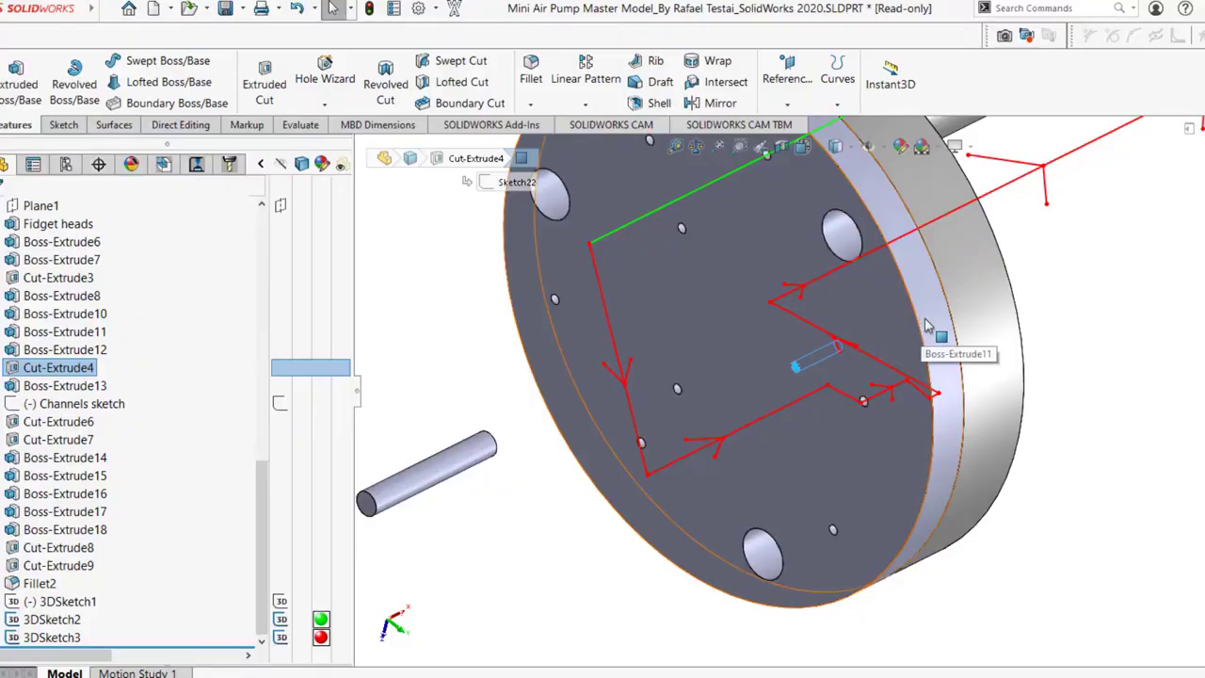
left_click(920, 331)
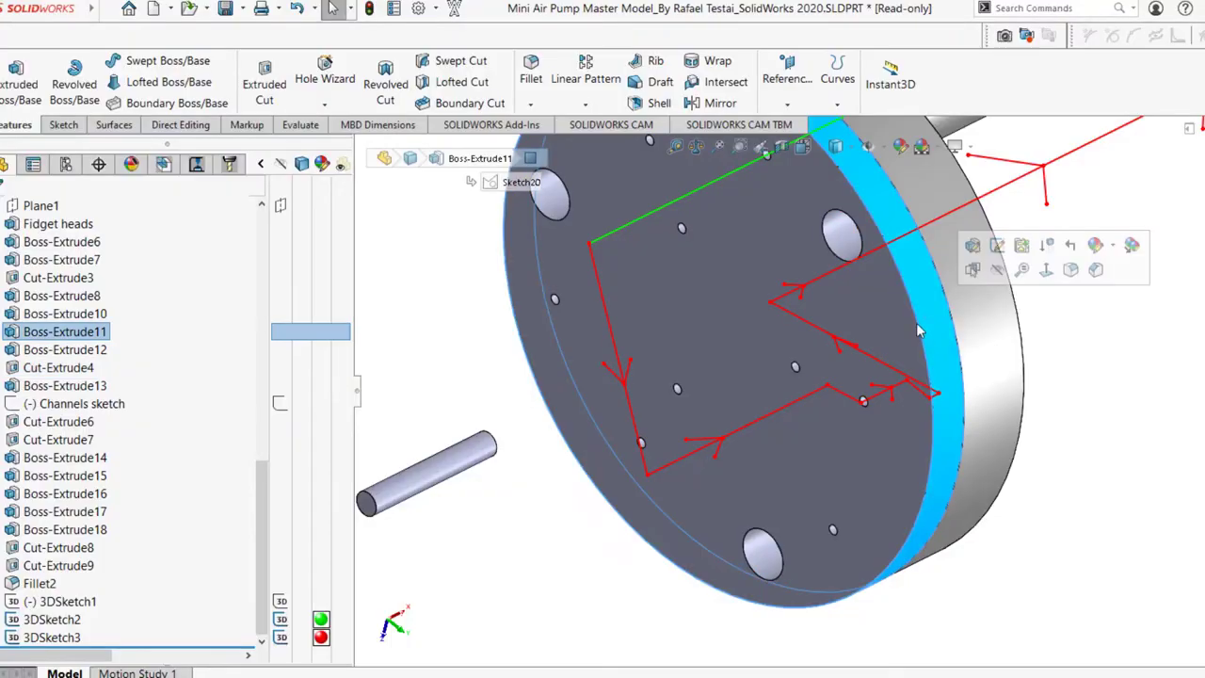
left_click(882, 306)
left_click(979, 260)
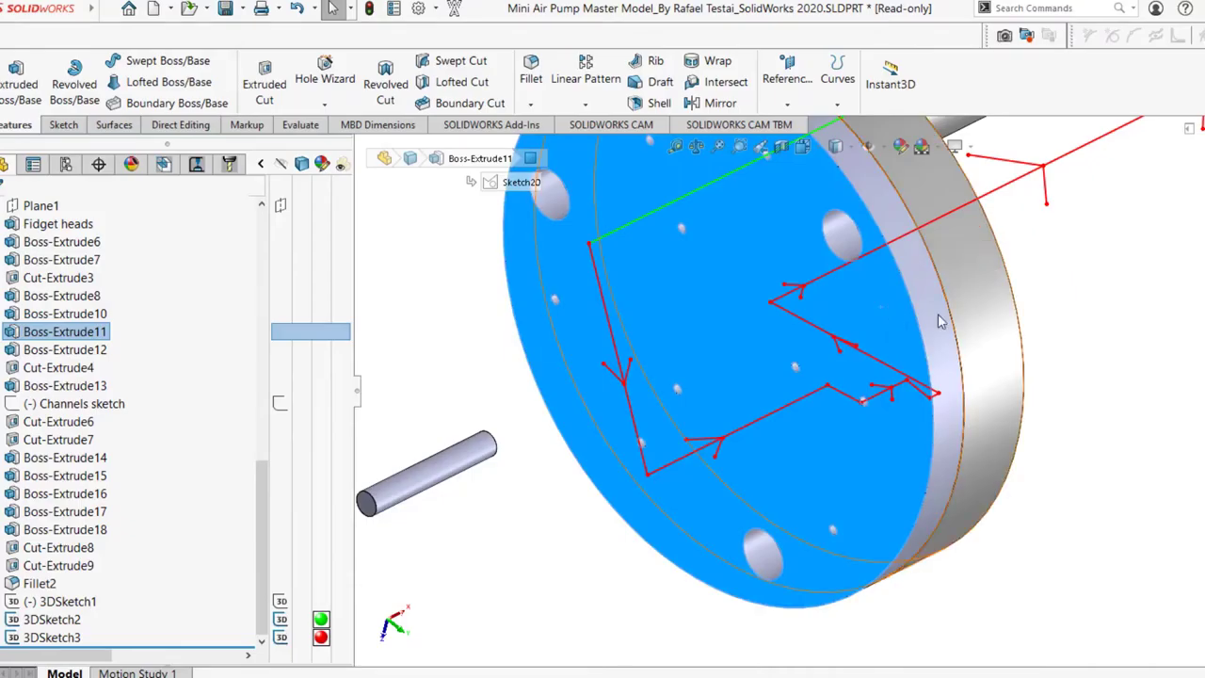
Examine the end cap's inner channels and the central hole where the red path leaves toward the outlet tube
scroll(855, 326, "down", 5)
scroll(857, 386, "up", 3)
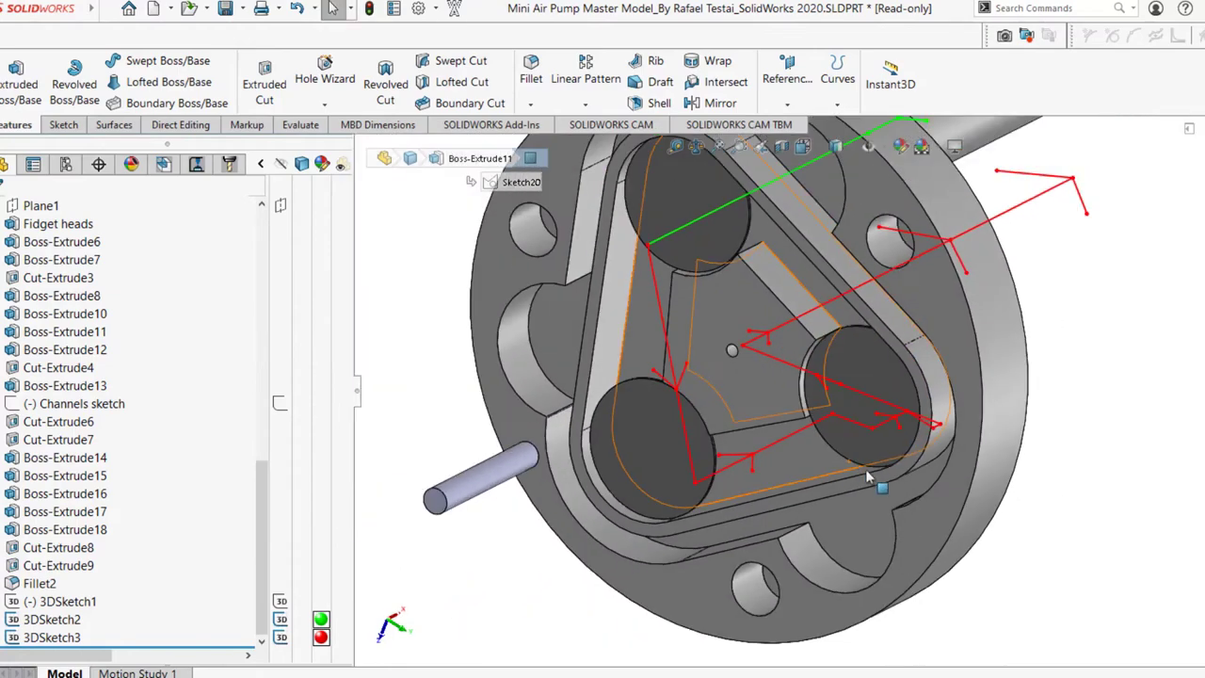
scroll(744, 367, "down", 4)
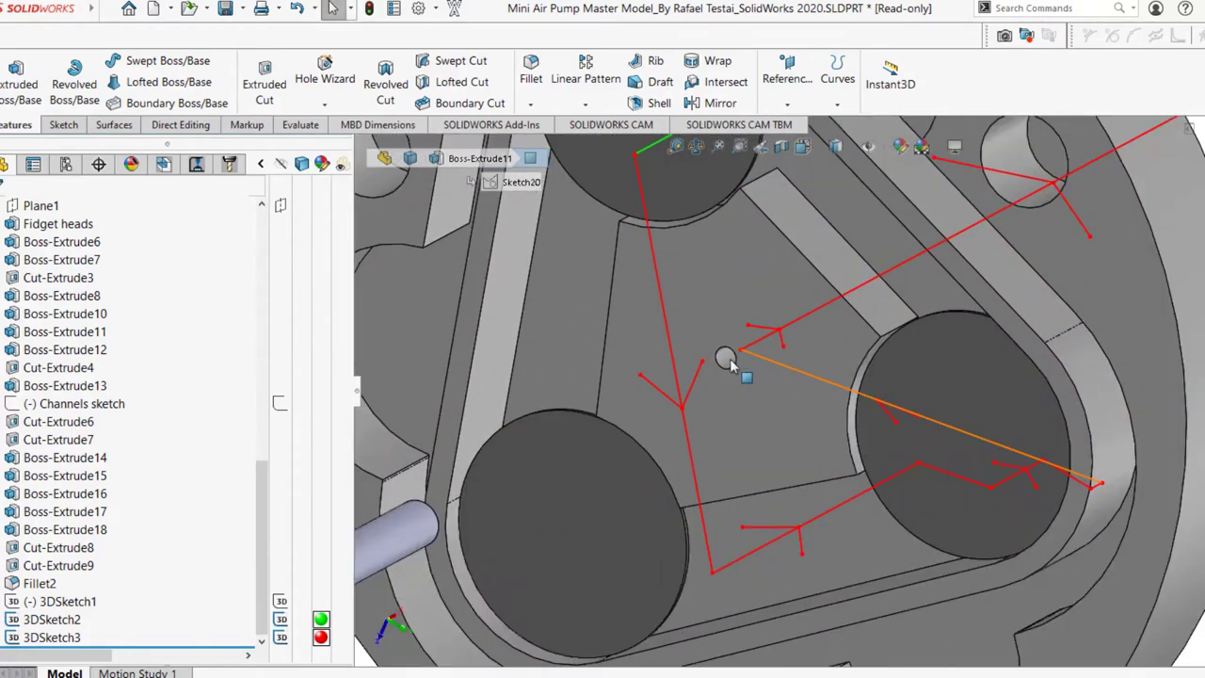
left_click(730, 364)
scroll(825, 347, "up", 3)
middle_click_drag(1004, 266, 903, 437)
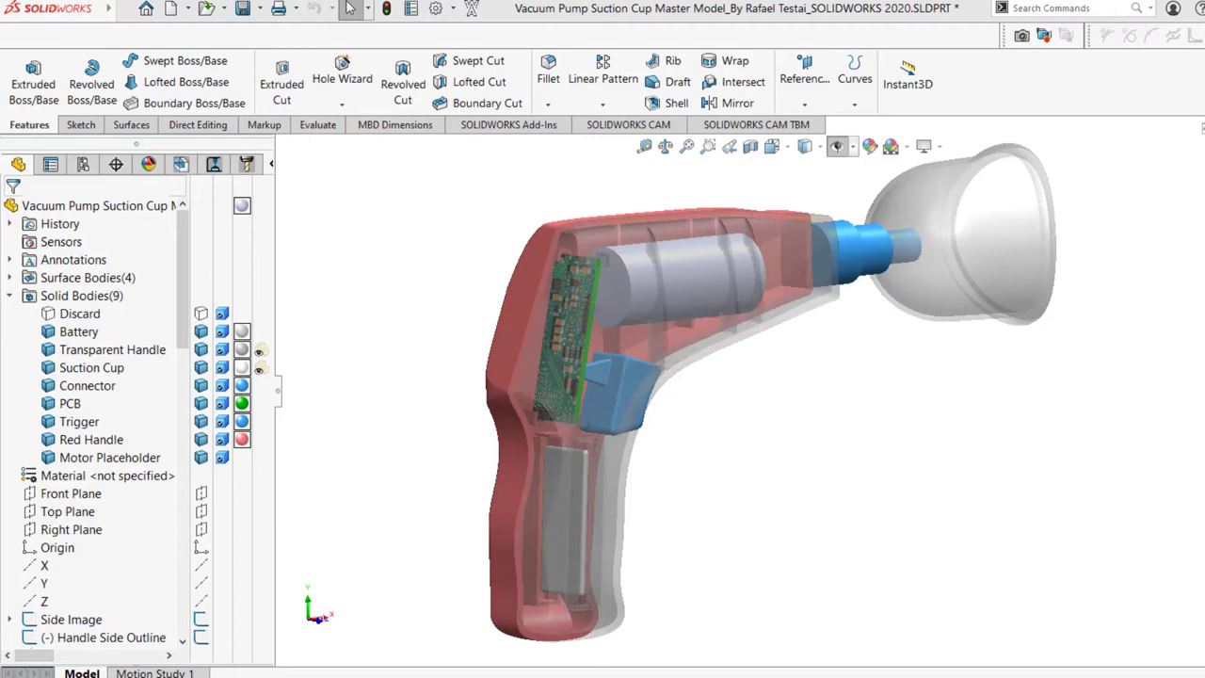
Examine the motor, PCB, trigger and battery inside the handle of the vacuum pump suction cup model
mouse_move(583, 480)
middle_mouse_down()
mouse_move(672, 479)
mouse_move(593, 475)
middle_mouse_up()
scroll(993, 333, "down", 2)
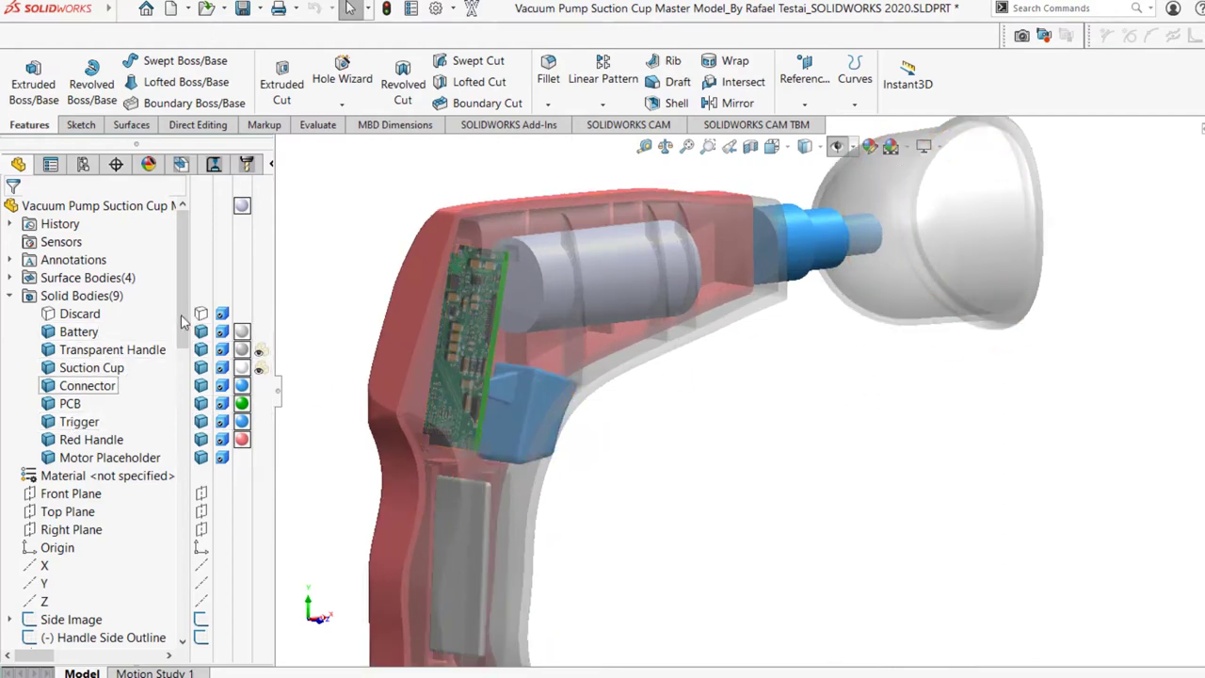
scroll(597, 538, "up", 1)
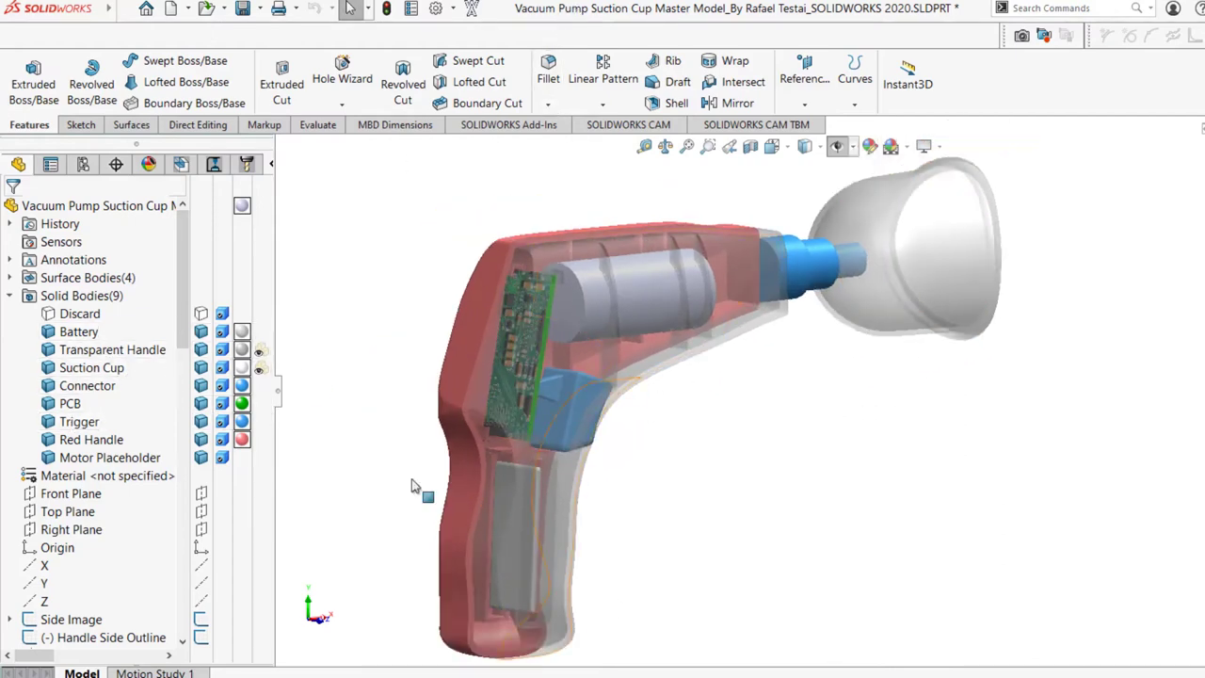
Review the suction cup model's feature history, and examine the airflow paths in the Mini Air Pump Master Model
scroll(148, 524, "down", 15)
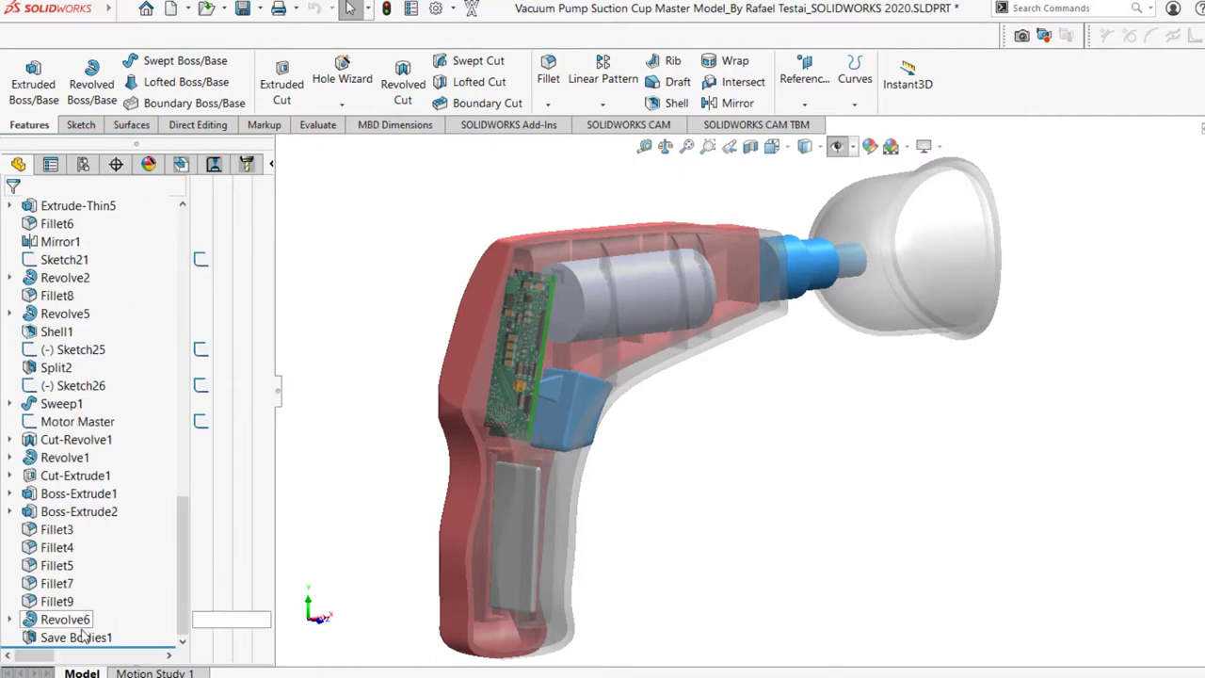
scroll(80, 633, "up", 15)
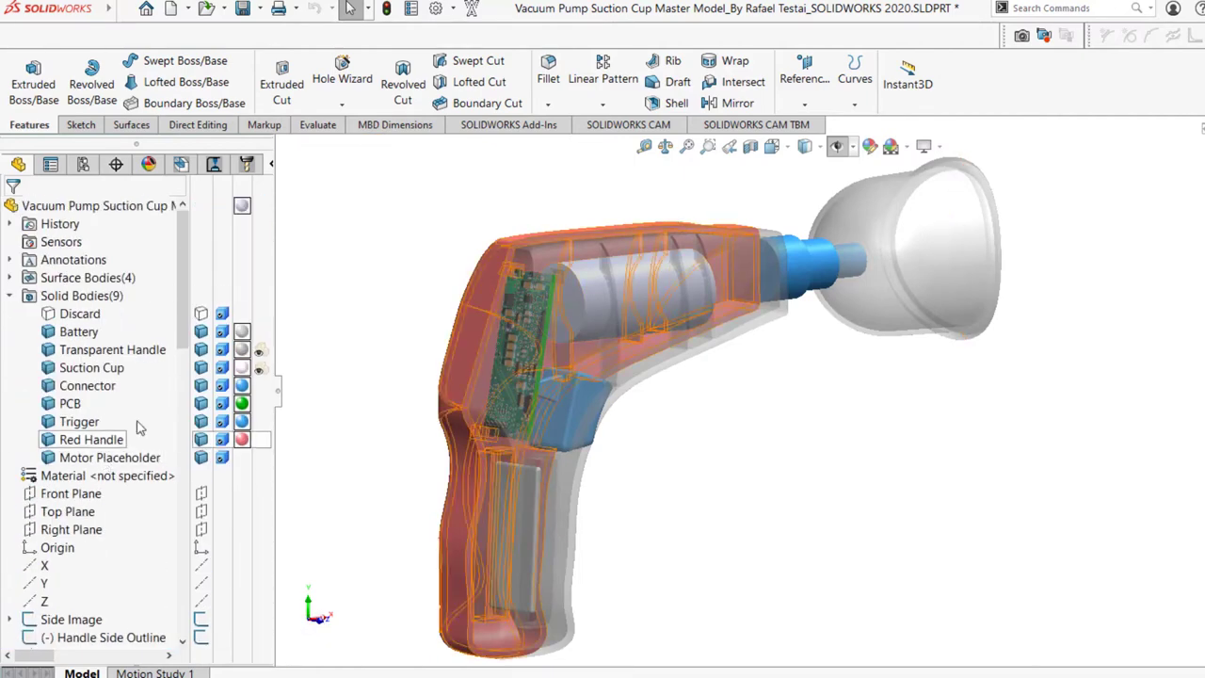
mouse_move(586, 674)
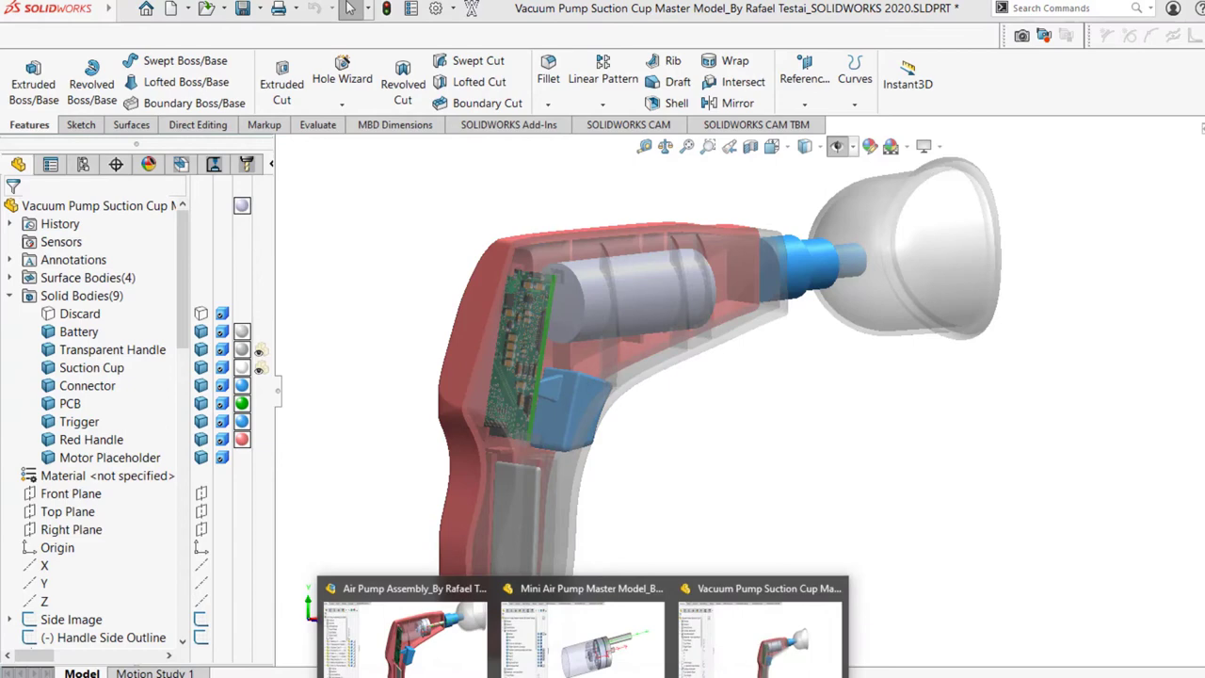
left_click(595, 648)
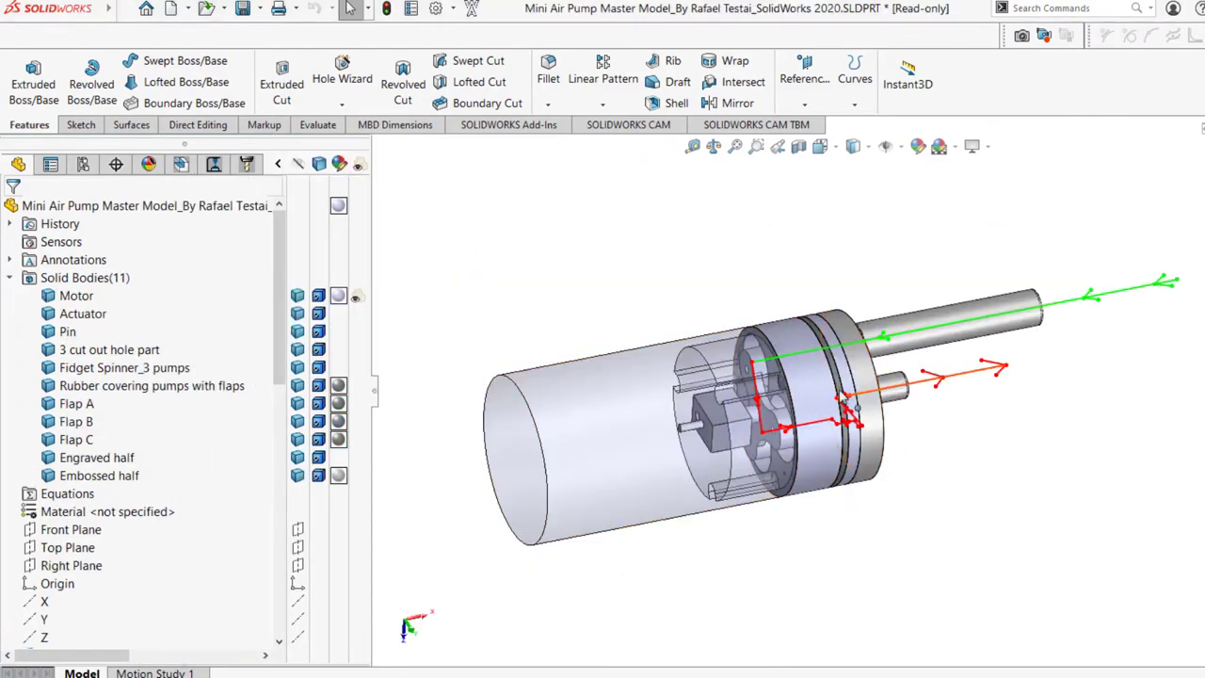
scroll(823, 409, "down", 1)
middle_click_drag(753, 408, 926, 389)
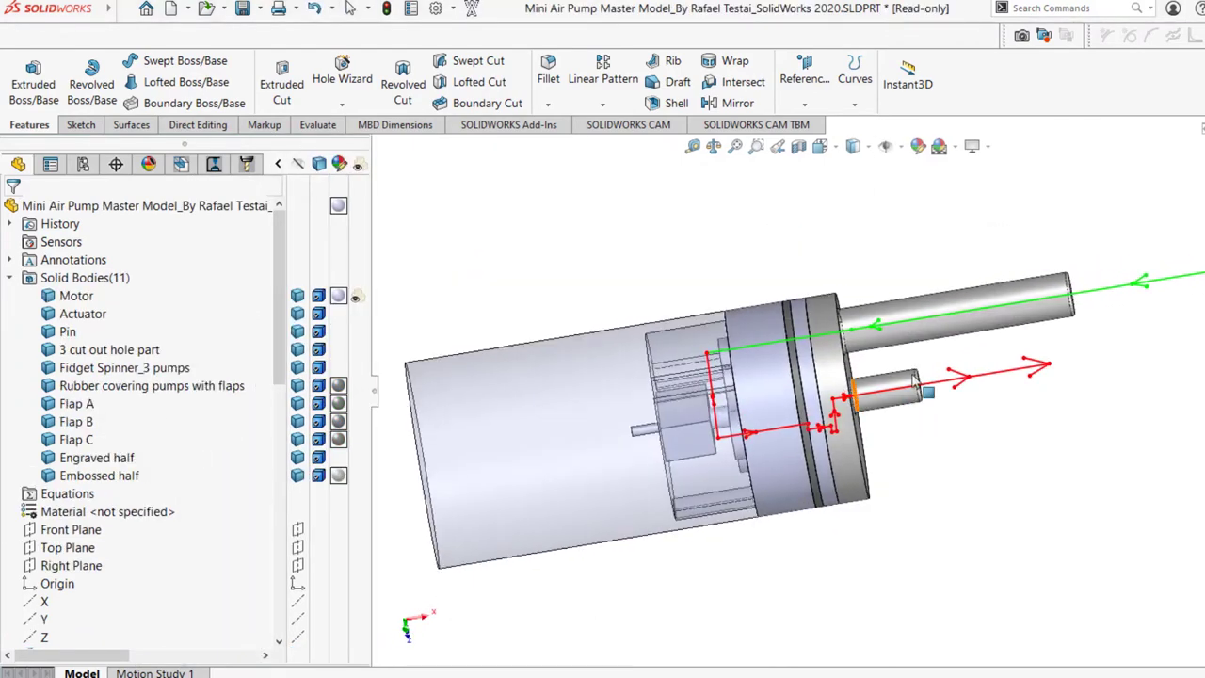
middle_click_drag(799, 272, 883, 422)
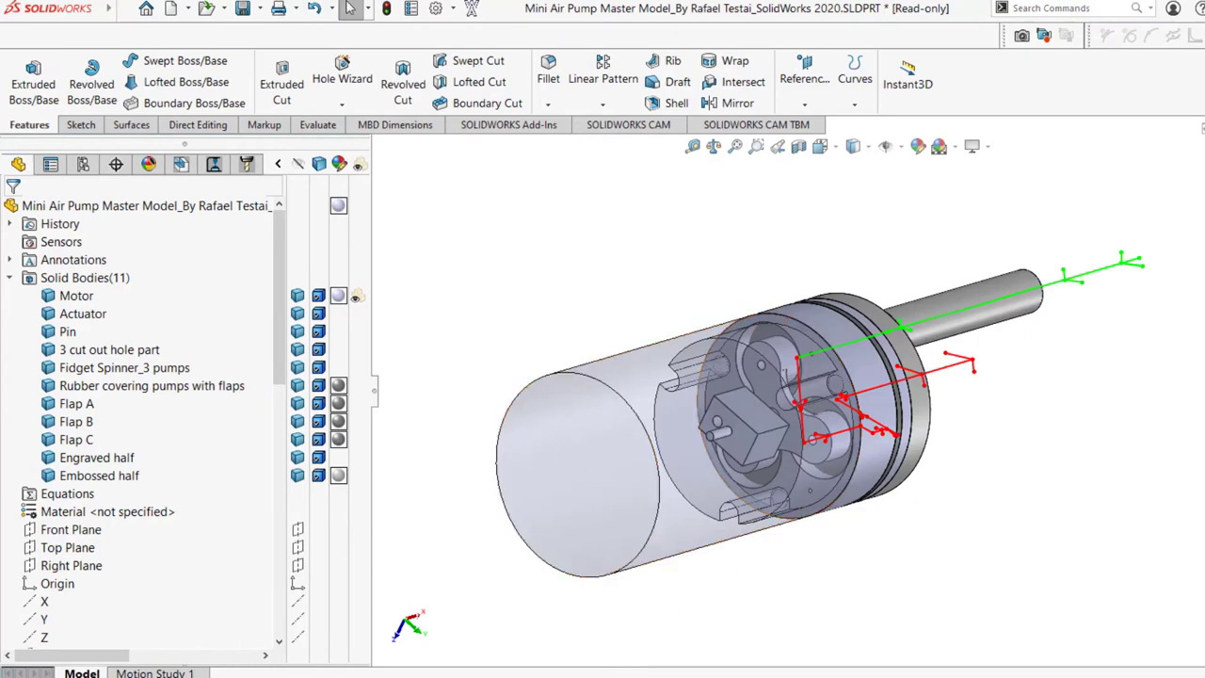
Switch to the Air Pump Assembly and examine how the mini air pump sits inside the red handle
left_click(583, 677)
left_click(456, 654)
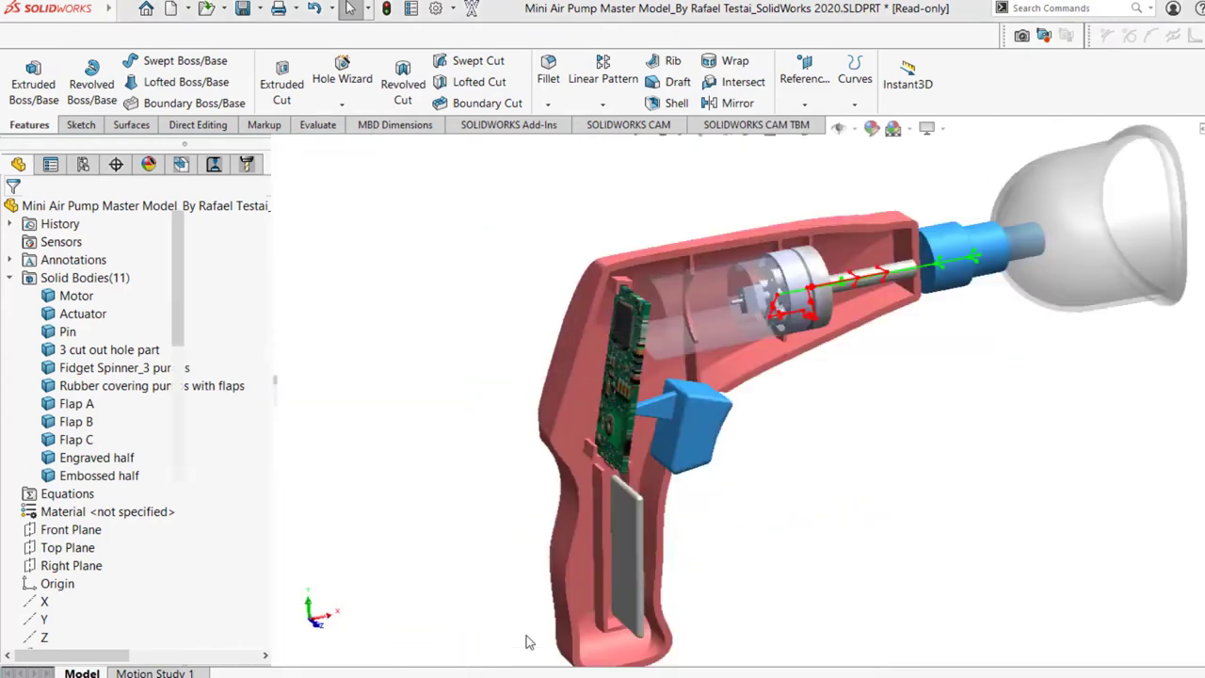
middle_click_drag(796, 398, 805, 369)
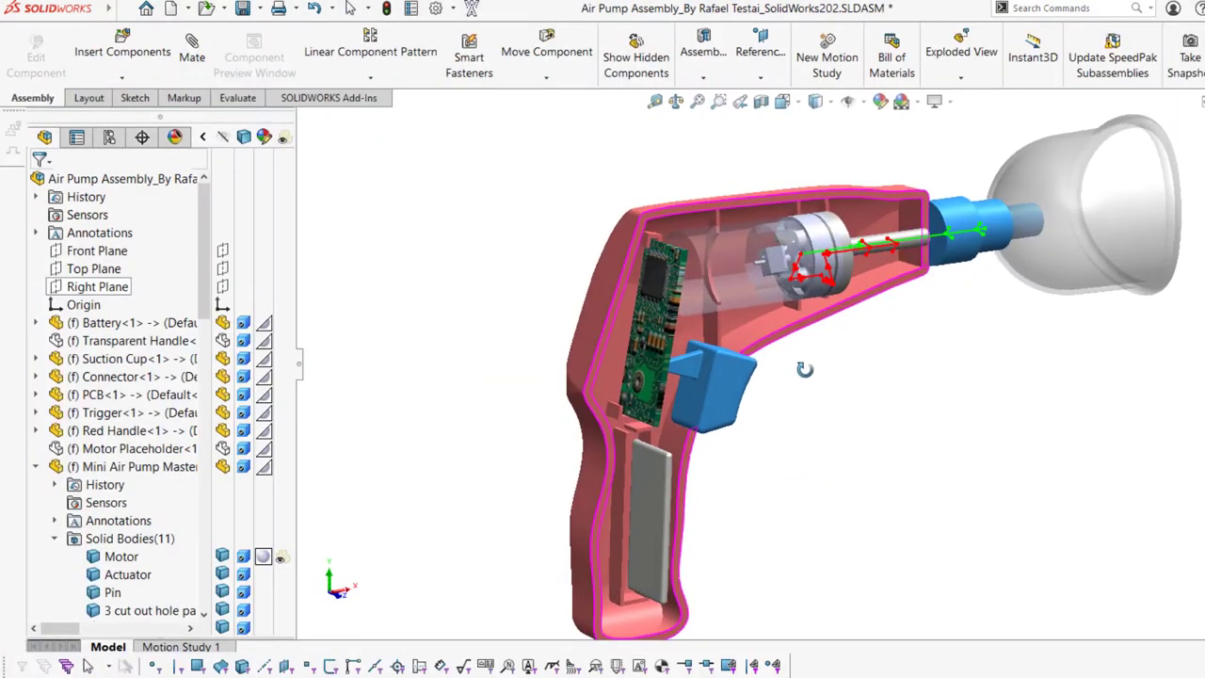
Return to the Vacuum Pump Suction Cup Master Model and roll its history back to just after the Handle Side Outline sketch
left_click(588, 676)
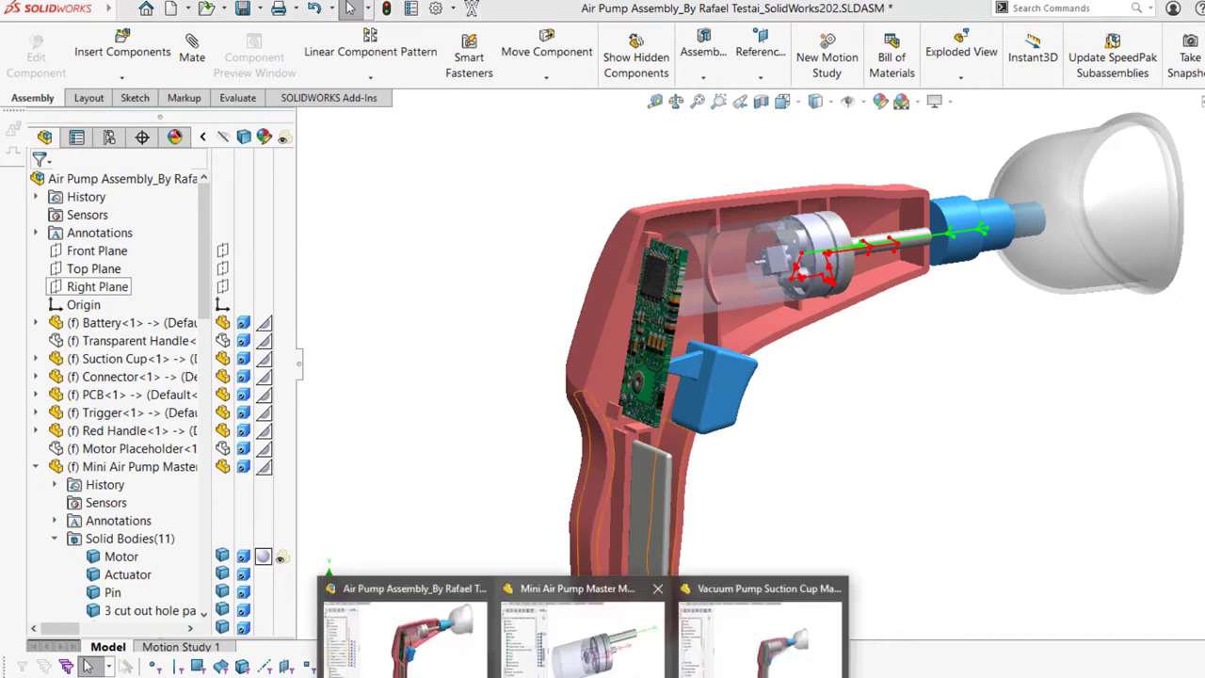
left_click(781, 667)
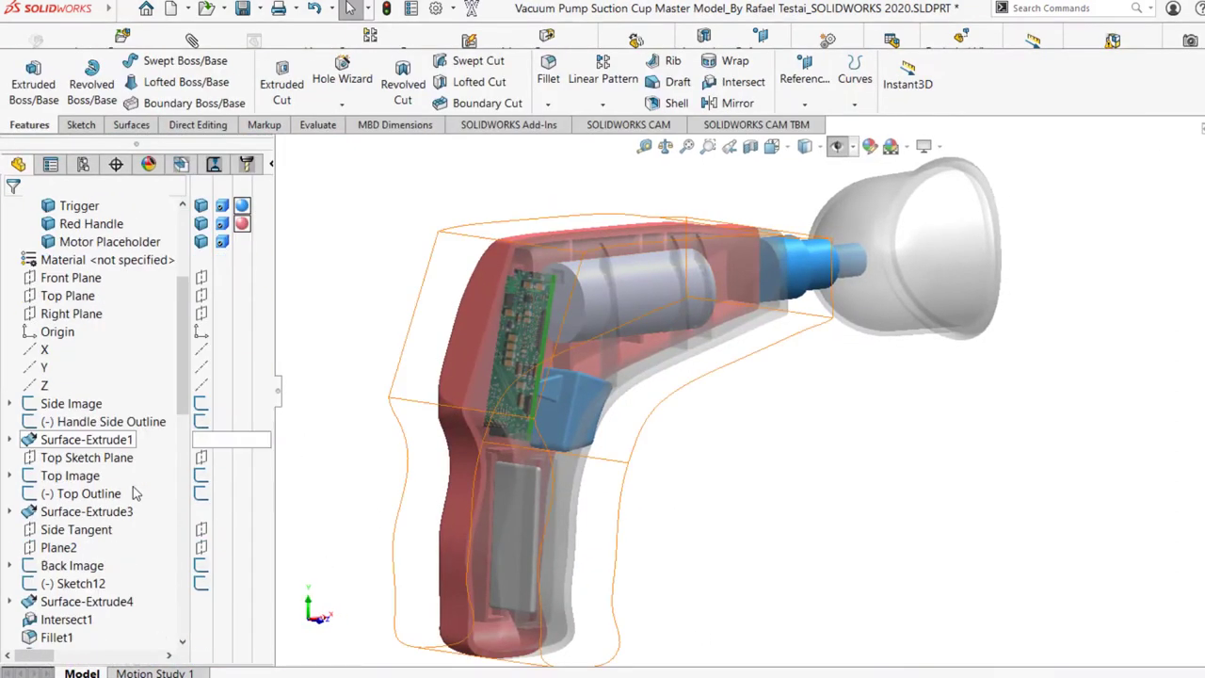
right_click(85, 480)
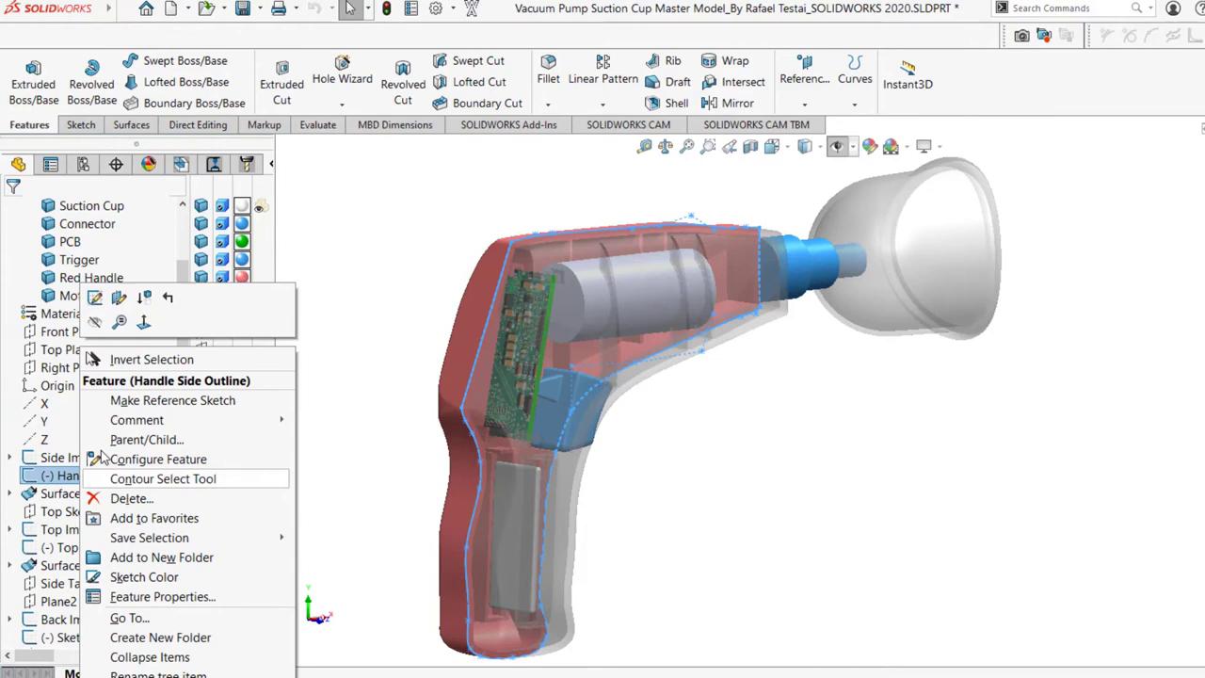
left_click(168, 300)
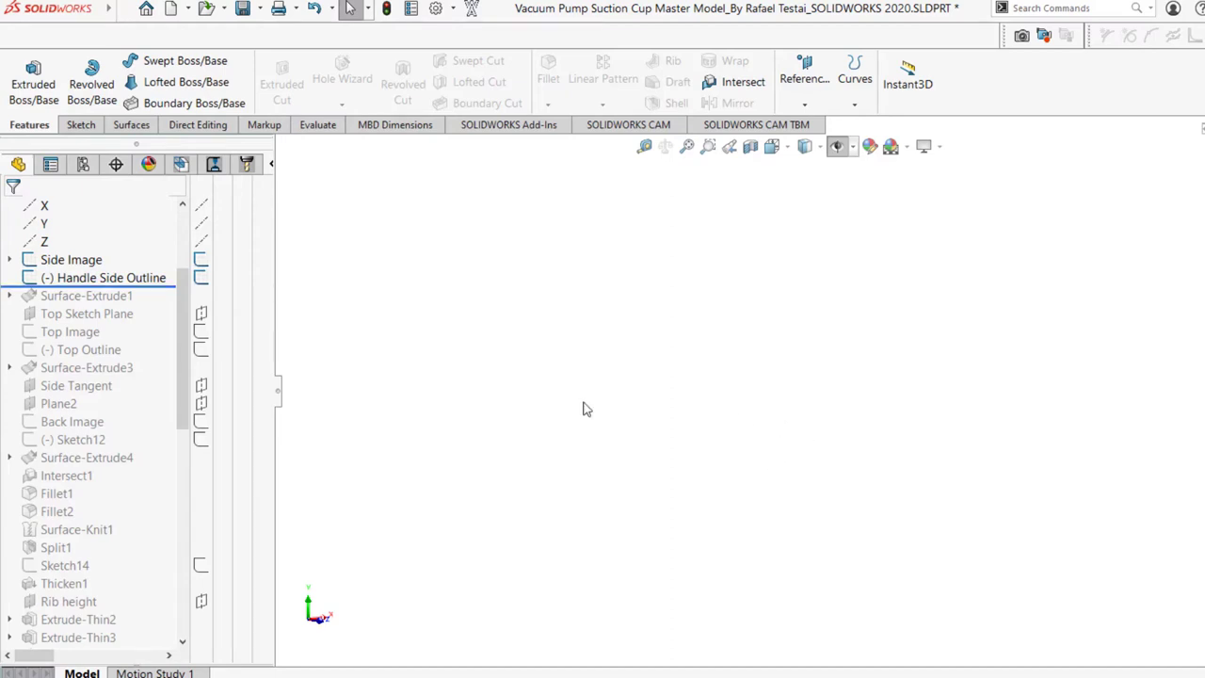
Turn the sketches and sketch pictures back on and examine the handle side outline traced over the side image
left_click(844, 151)
scroll(781, 388, "down", 10)
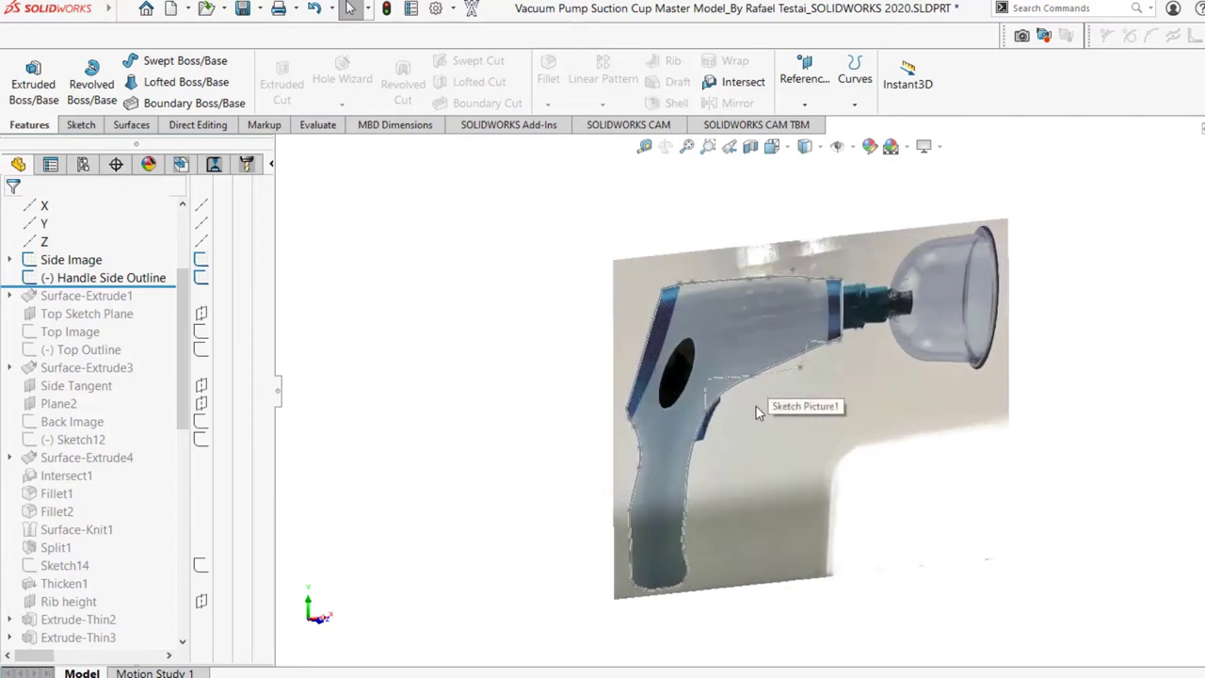
middle_click_drag(756, 412, 695, 382)
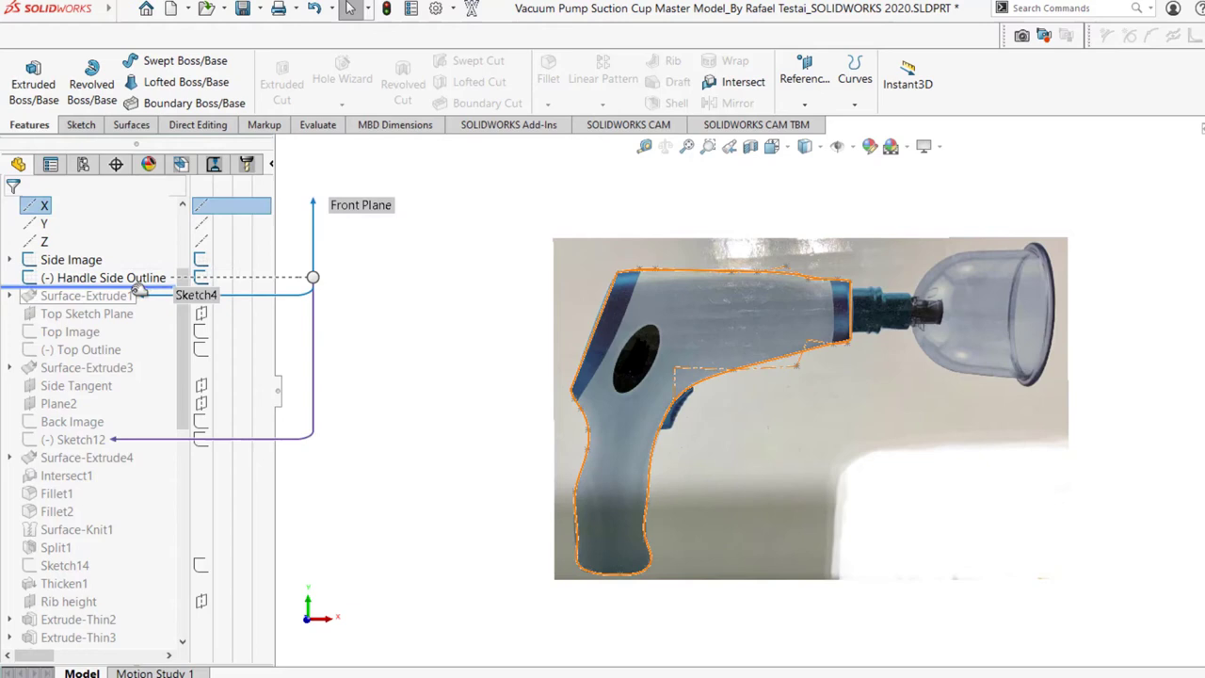
Roll the history forward to just after the Top Outline sketch and examine it on the top image
left_click_drag(135, 318, 148, 285)
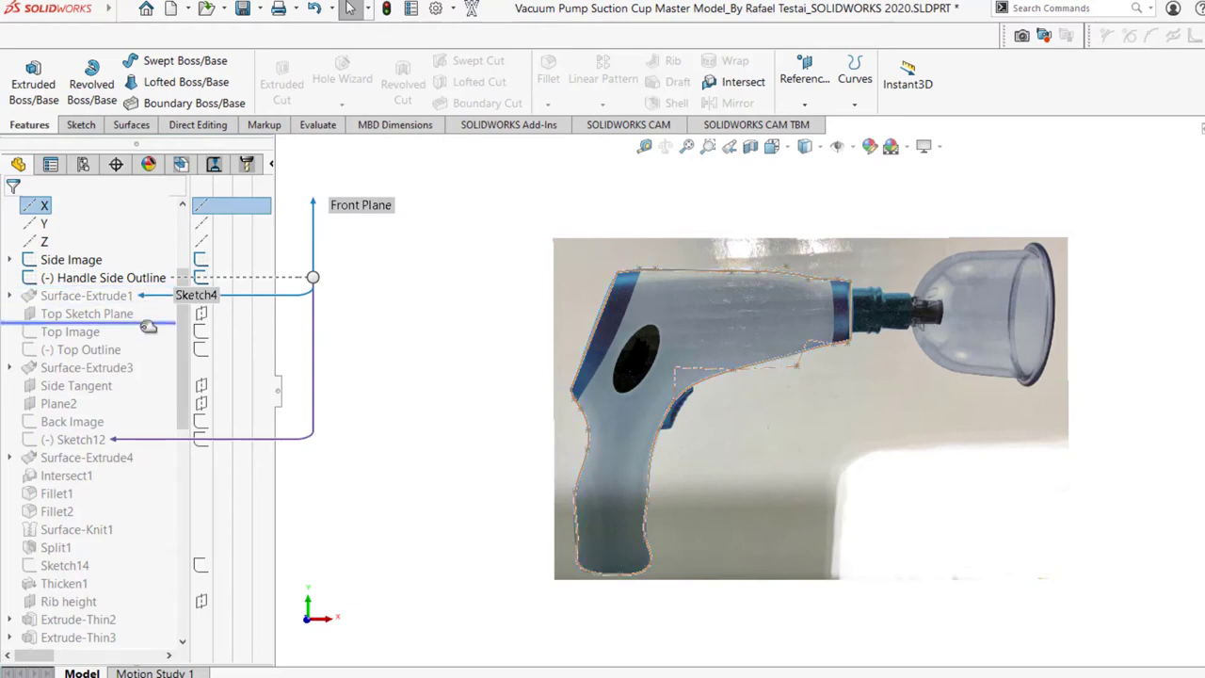
middle_click_drag(714, 370, 716, 447)
scroll(75, 370, "up", 3)
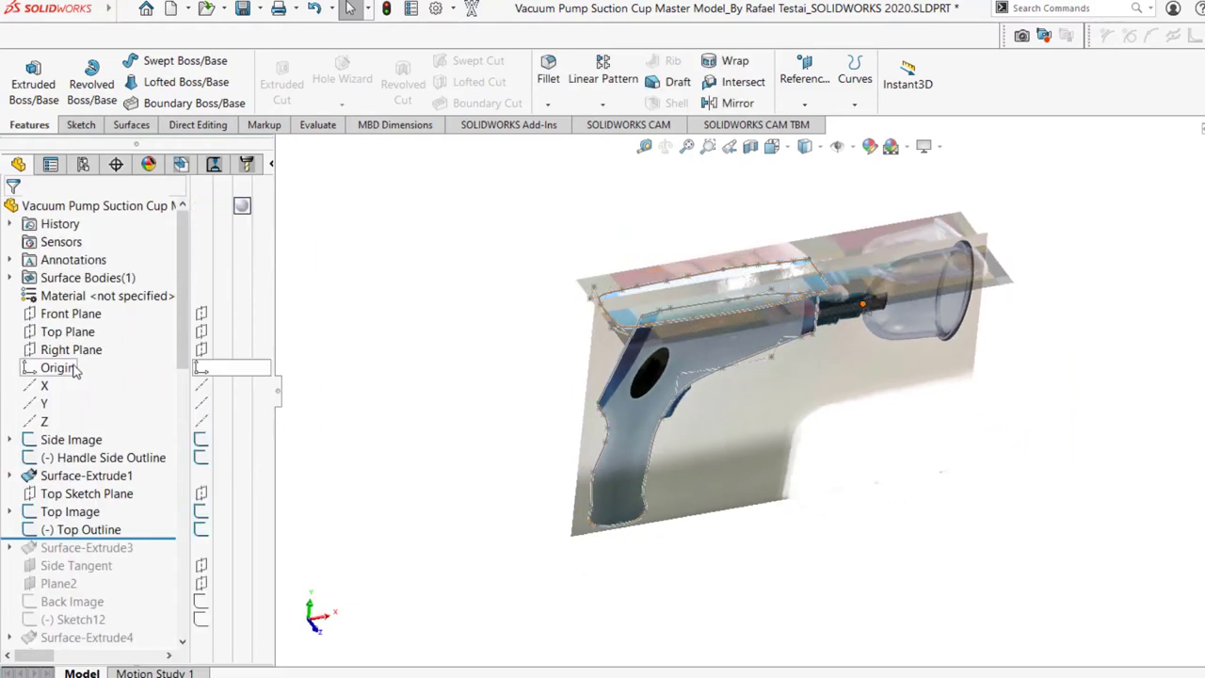
Show the Surface-Extrude1 surface body and examine how it follows the handle's side outline
left_click(10, 279)
left_click(595, 429)
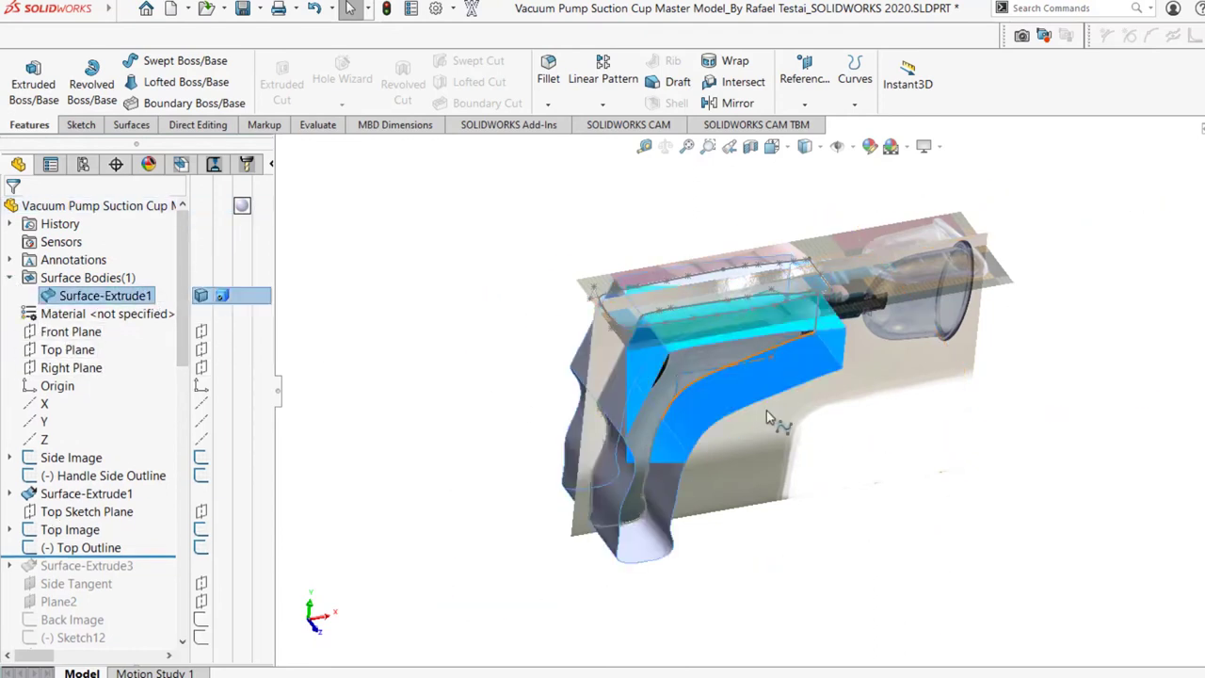
scroll(766, 411, "down", 5)
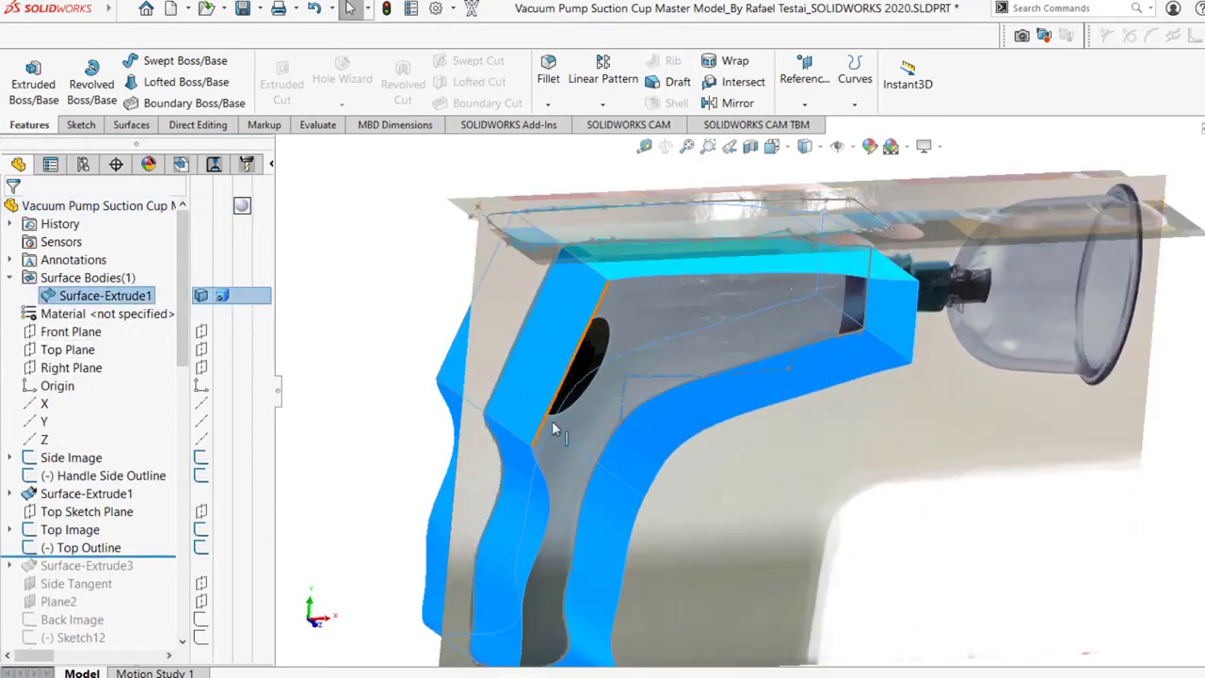
scroll(556, 430, "up", 3)
Roll the history forward to just after Plane2 and show the Surface-Extrude3 surface body
left_click_drag(155, 554, 155, 593)
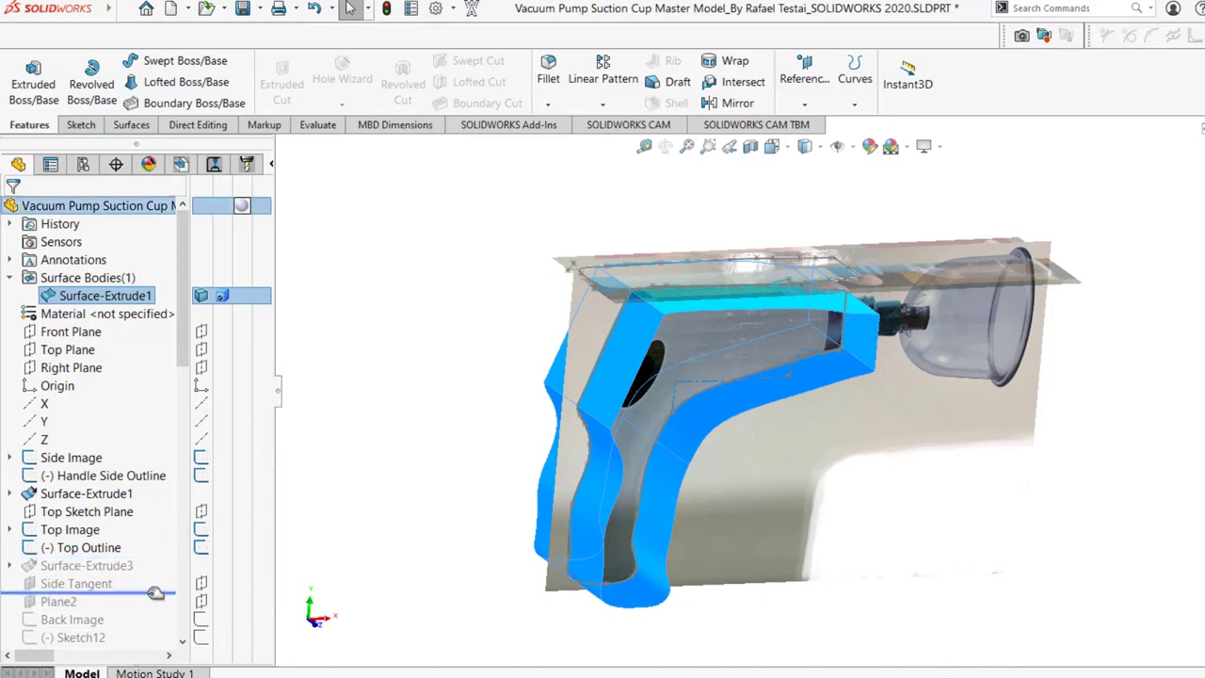
middle_click_drag(807, 397, 830, 412)
scroll(803, 583, "up", 2)
middle_click_drag(802, 567, 764, 345)
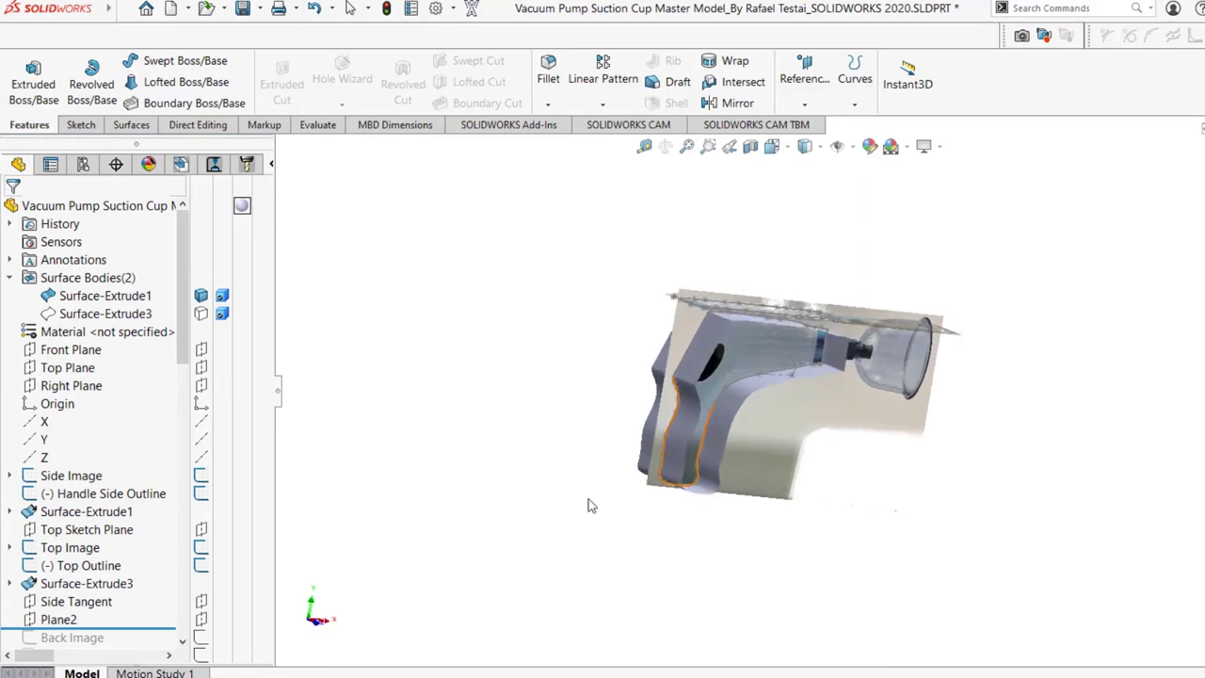
left_click(202, 316)
middle_click_drag(951, 528, 883, 450)
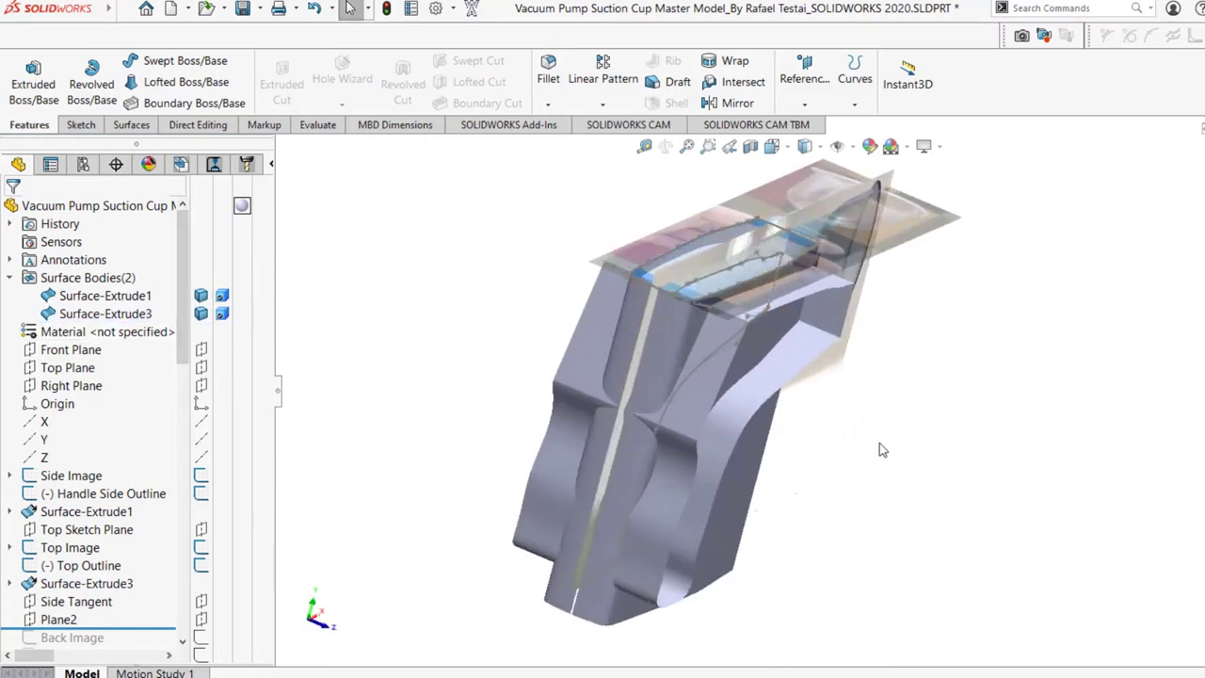
Roll the history forward to just after Surface-Extrude4 and examine the back image and its outline against the crossing surfaces
scroll(106, 549, "down", 4)
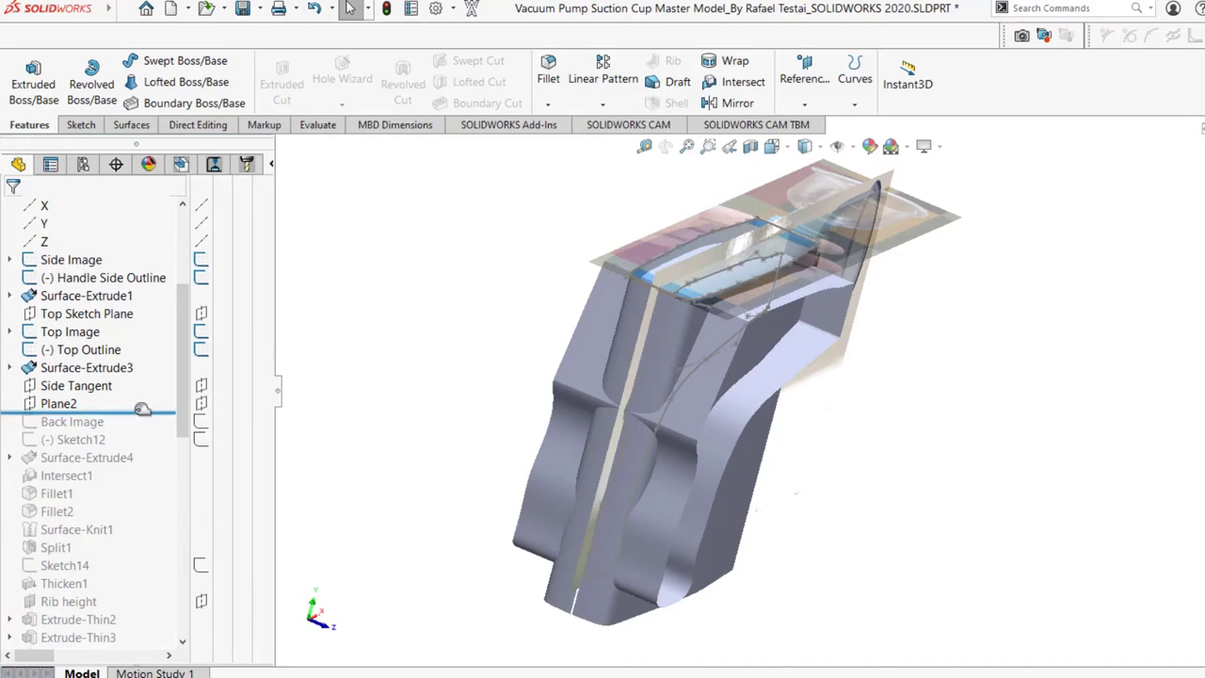
left_click_drag(141, 408, 142, 459)
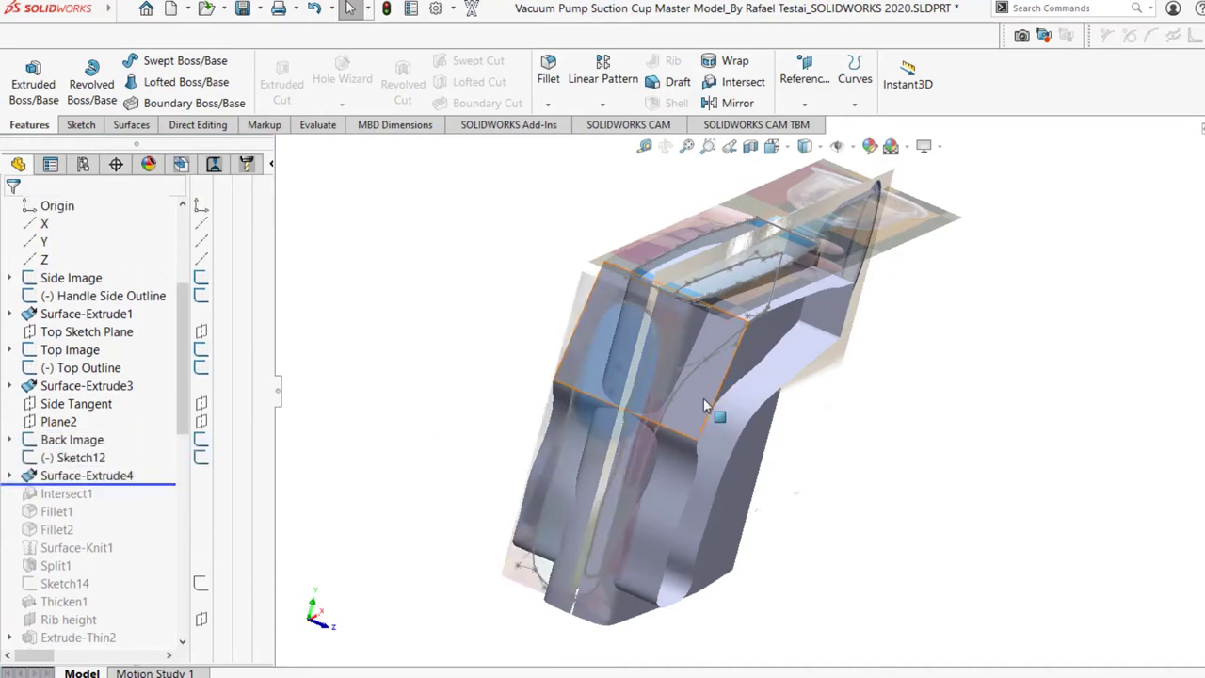
middle_click_drag(704, 399, 672, 322)
scroll(672, 322, "down", 3)
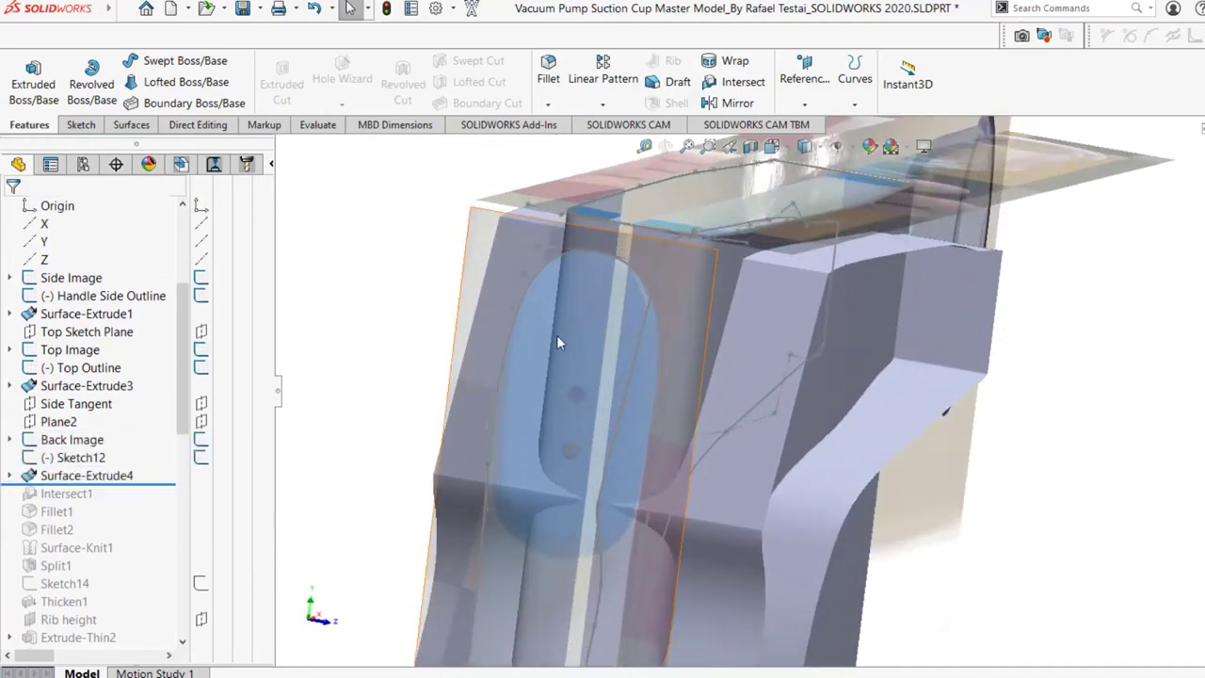
scroll(614, 354, "up", 3)
middle_click_drag(789, 388, 726, 403)
scroll(744, 401, "up", 4)
scroll(806, 384, "down", 3)
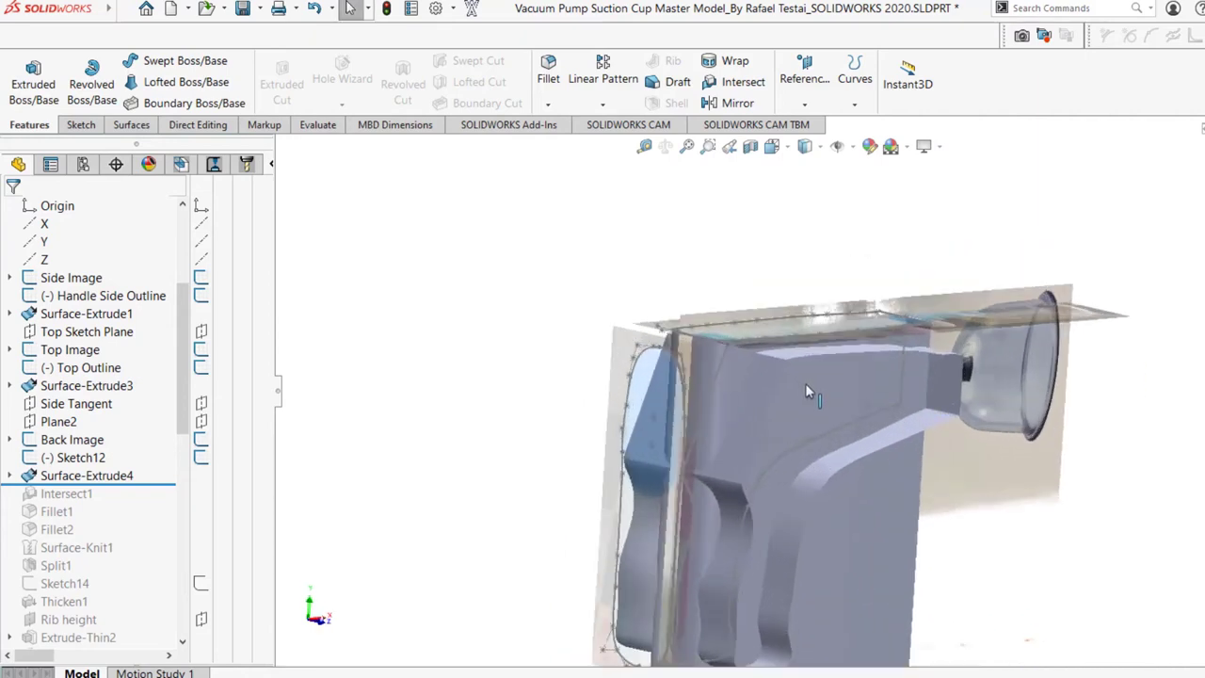
Roll the history forward to just after the Intersect1 feature
scroll(120, 513, "down", 2)
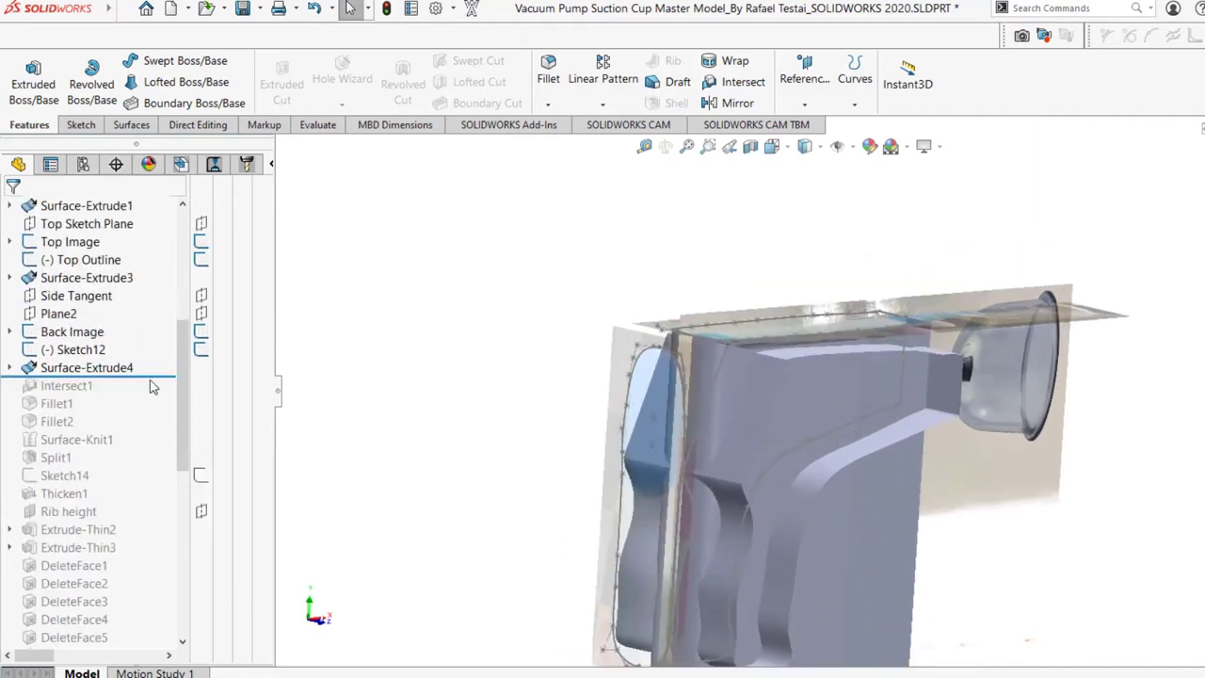
left_click_drag(161, 376, 155, 389)
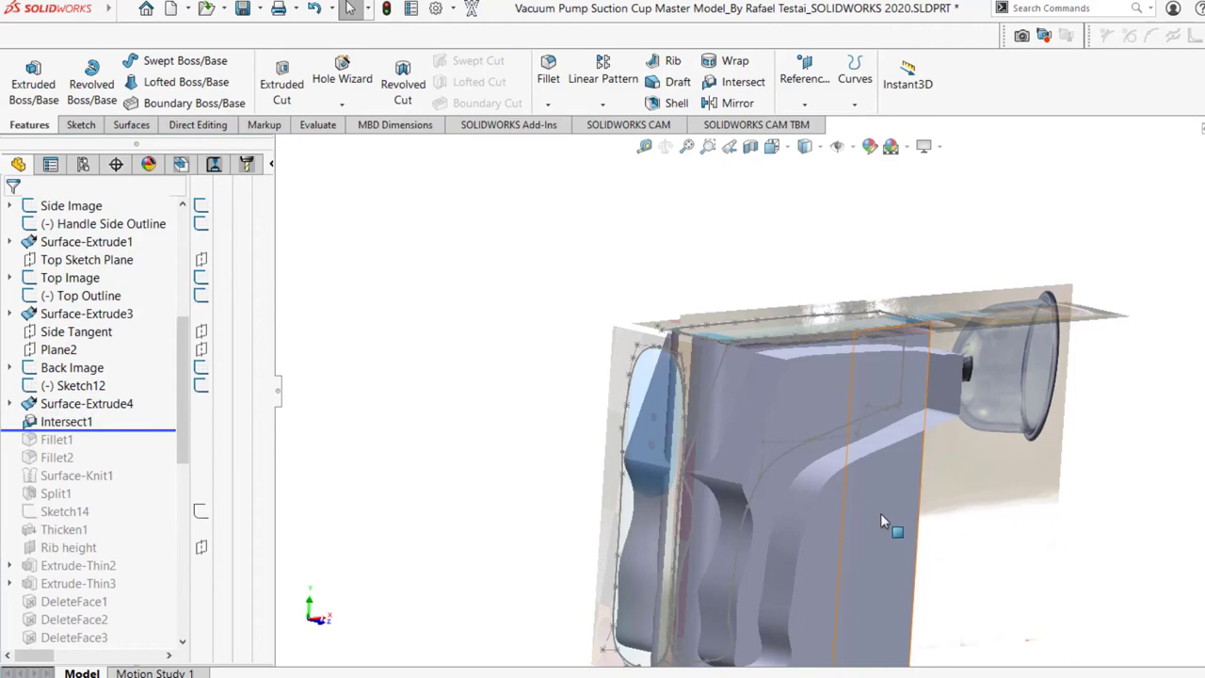
scroll(880, 515, "up", 2)
scroll(881, 516, "down", 2)
Hide the three extruded surface bodies, sketches and pictures so that only the Discard solid body is shown
scroll(179, 424, "up", 4)
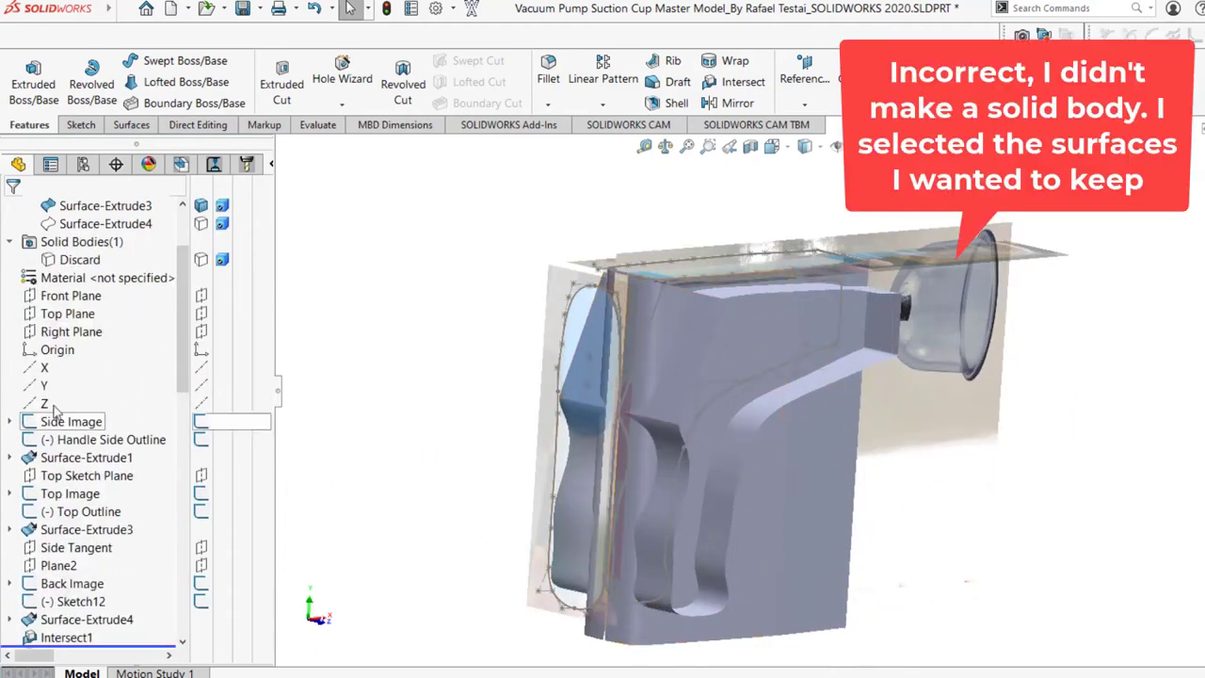
scroll(54, 410, "up", 1)
left_click(202, 261)
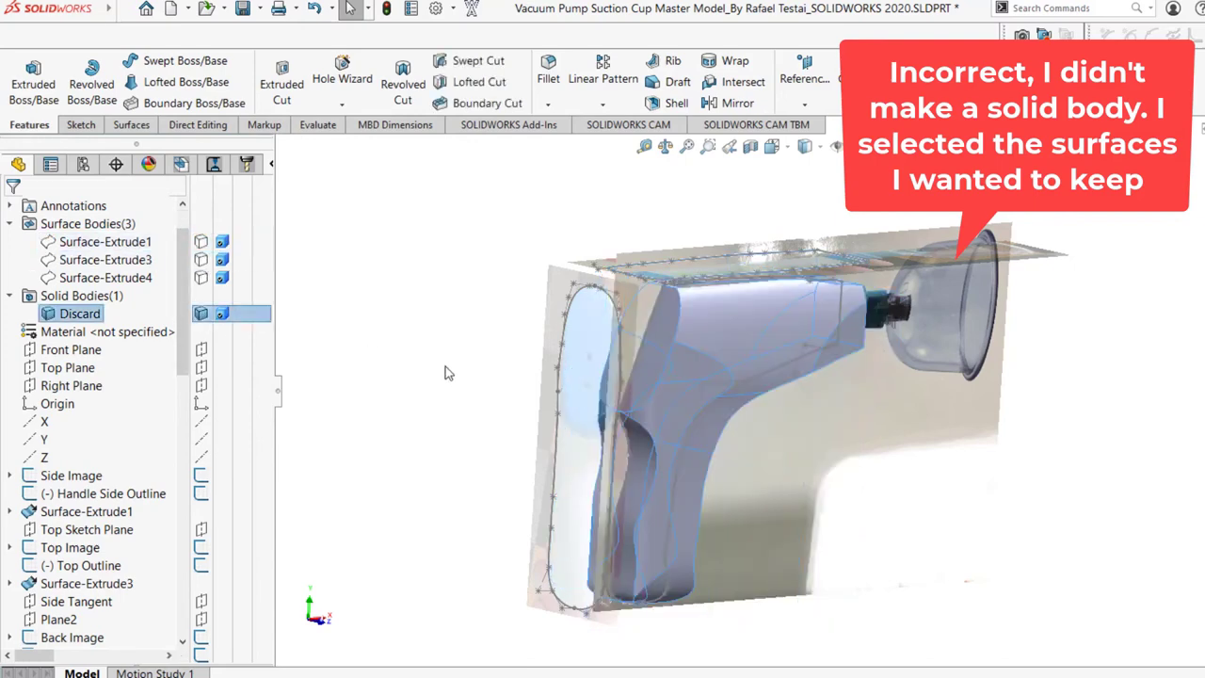
left_click(447, 367)
left_click(837, 147)
mouse_move(727, 414)
middle_mouse_down()
mouse_move(810, 406)
mouse_move(863, 423)
mouse_move(743, 427)
mouse_move(780, 420)
middle_mouse_up()
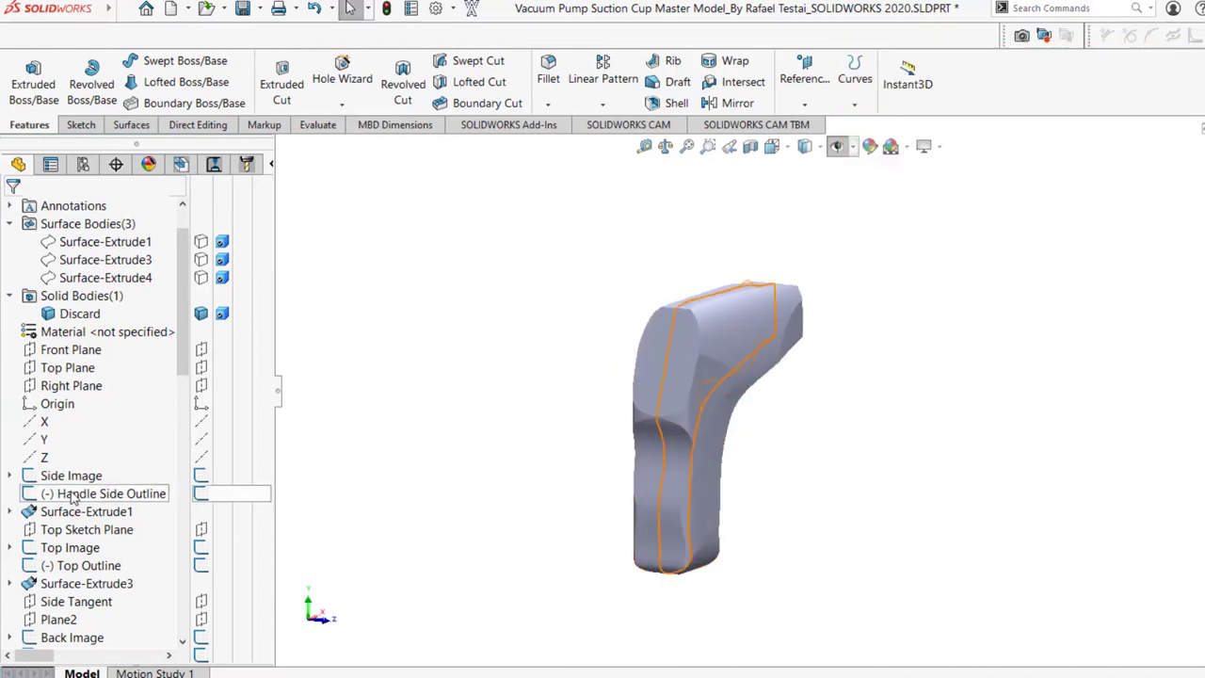
Roll the history forward past both handle fillets to just after Surface-Knit1
scroll(73, 500, "down", 7)
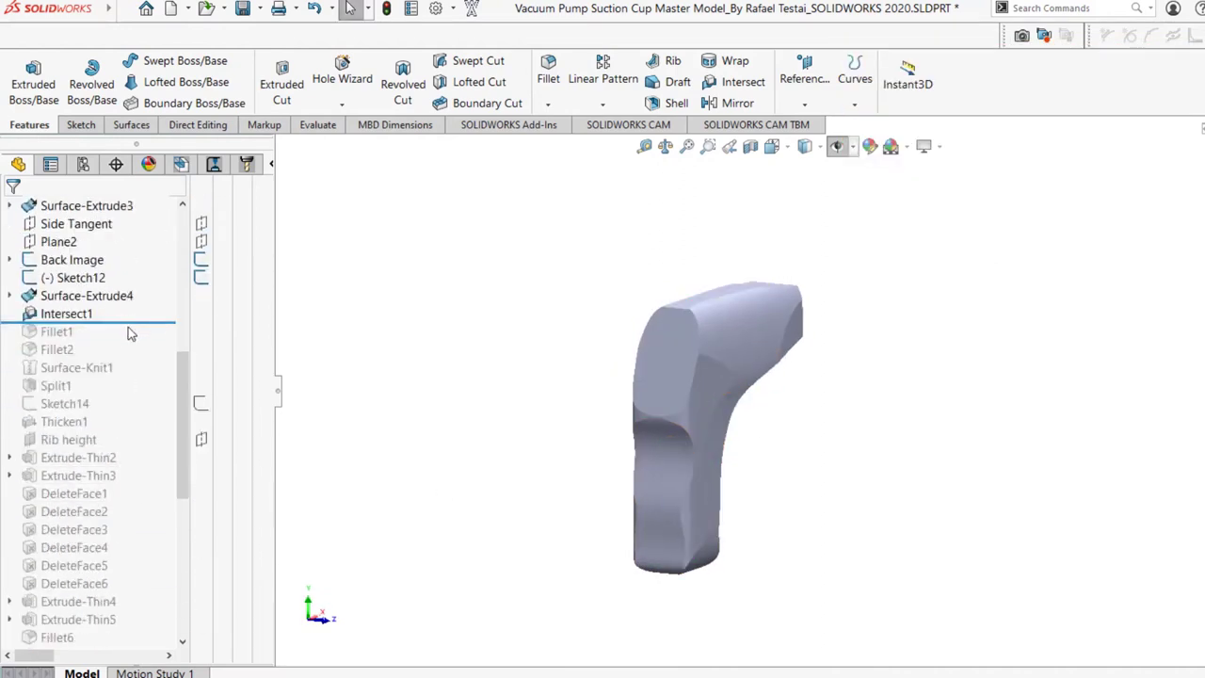
left_click(144, 318)
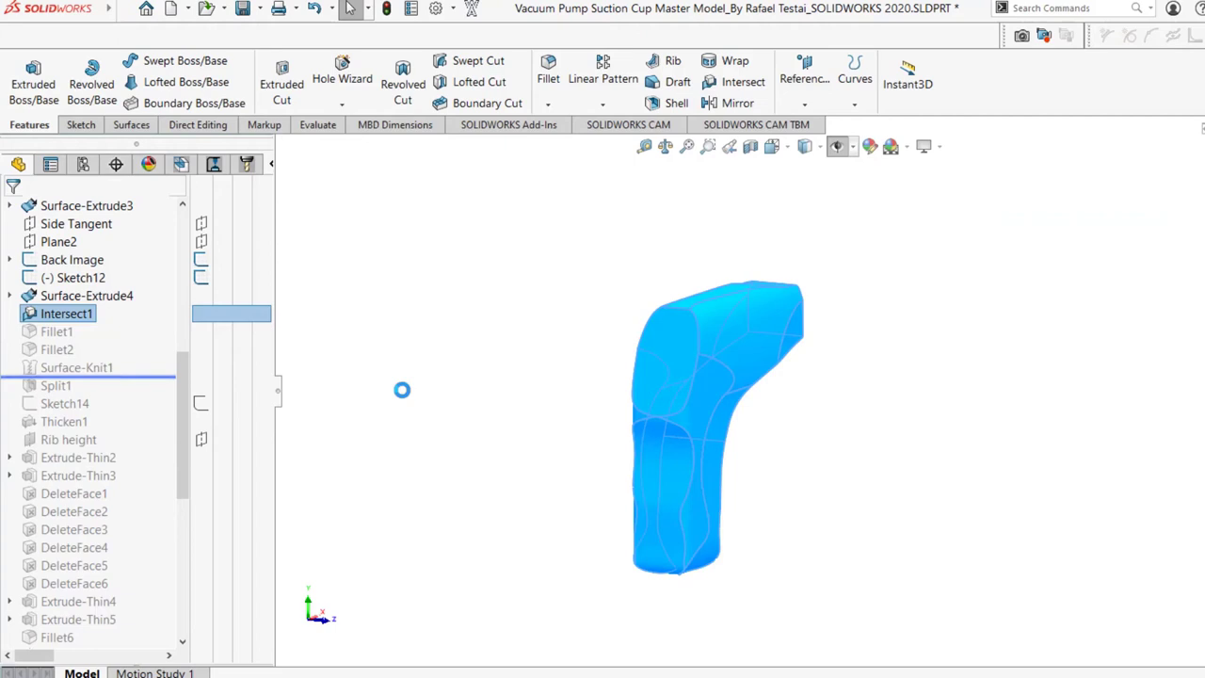
scroll(729, 407, "down", 2)
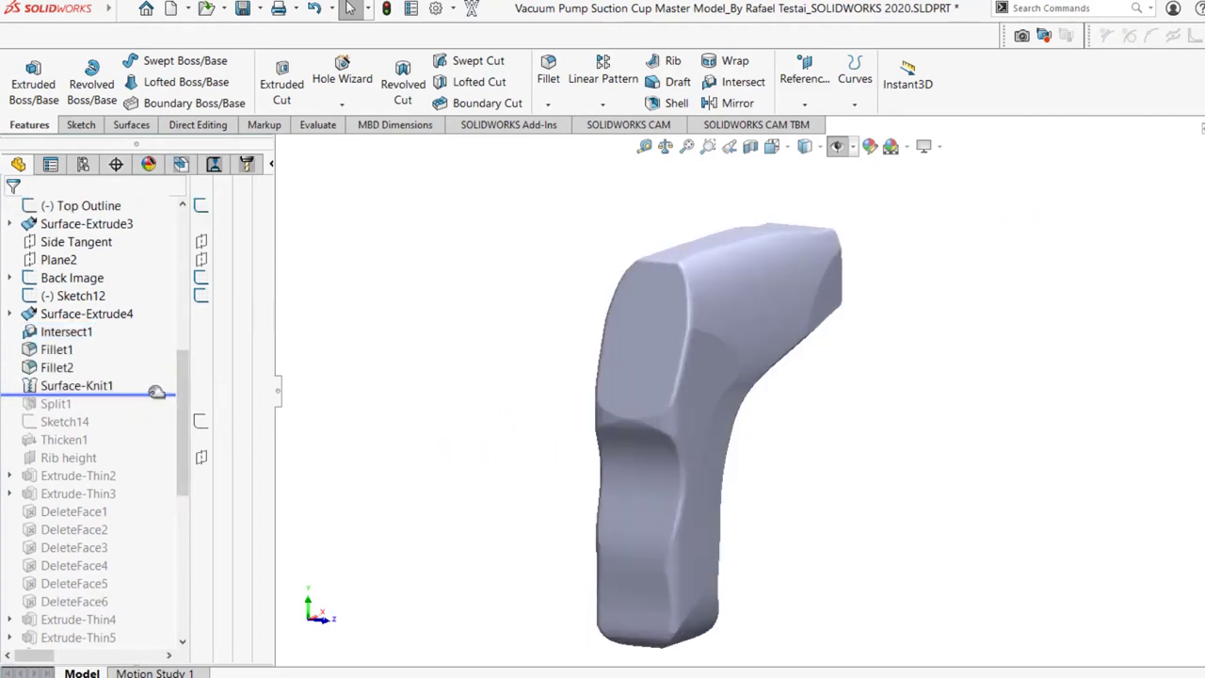
Roll the history forward to include the Split1 feature that divides the handle
scroll(723, 377, "down", 2)
scroll(697, 490, "up", 2)
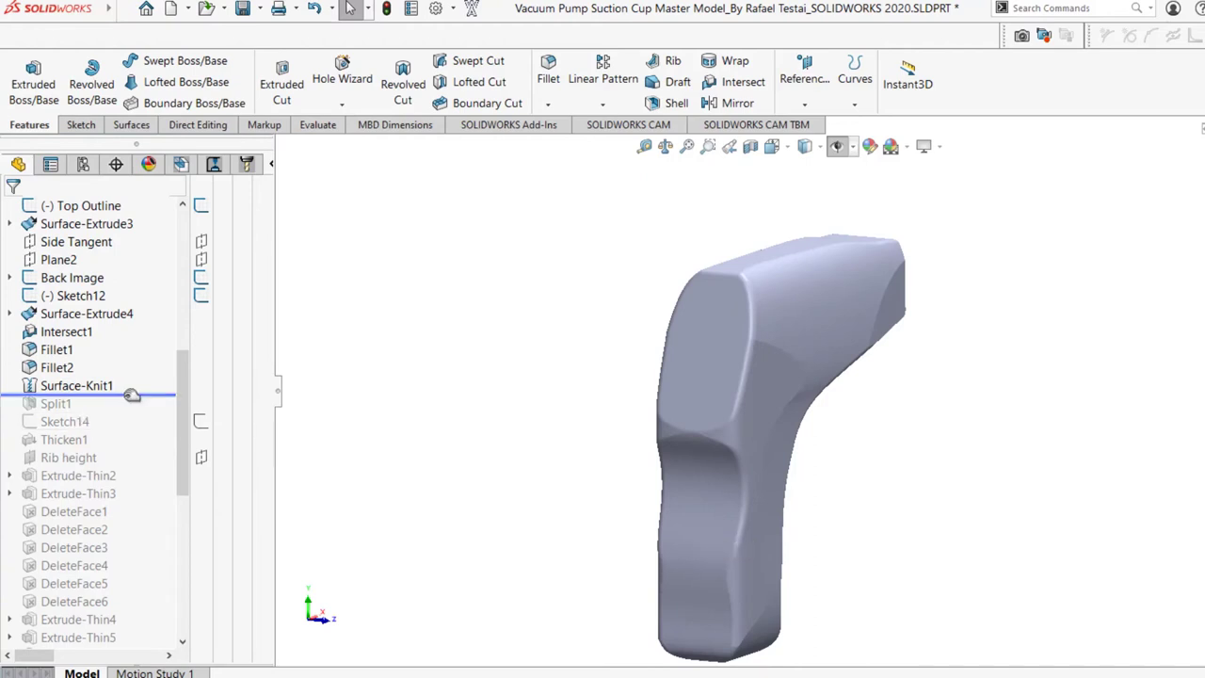
left_click_drag(132, 396, 132, 411)
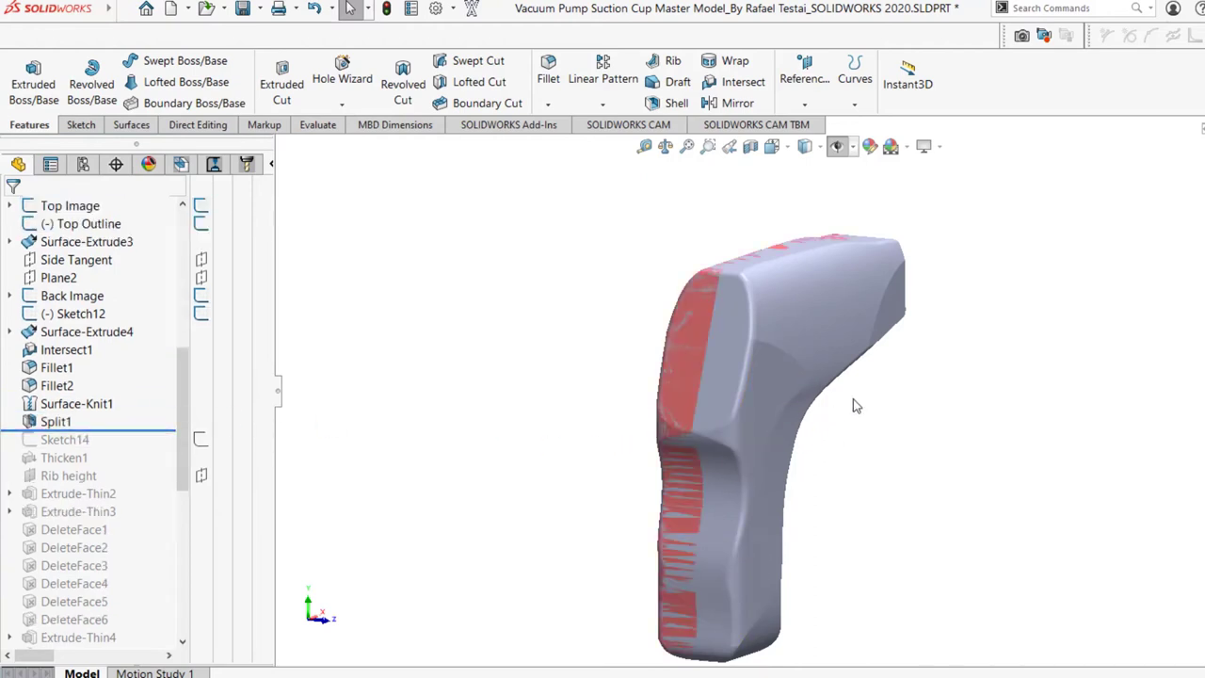
Roll the history forward to include Thicken1 and hide the Discard solid body so the red handle is exposed
middle_click_drag(855, 403, 817, 365)
mouse_move(705, 347)
middle_mouse_down()
mouse_move(797, 366)
mouse_move(694, 368)
middle_mouse_up()
left_click_drag(140, 429, 134, 464)
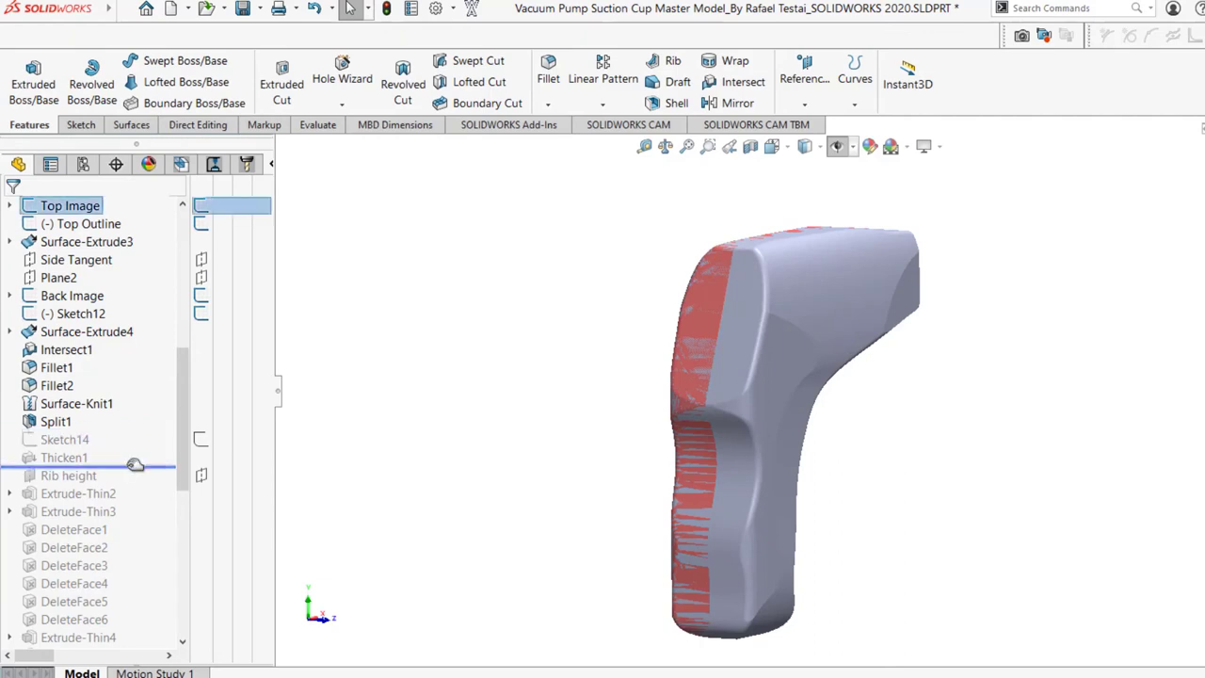
scroll(137, 371, "up", 6)
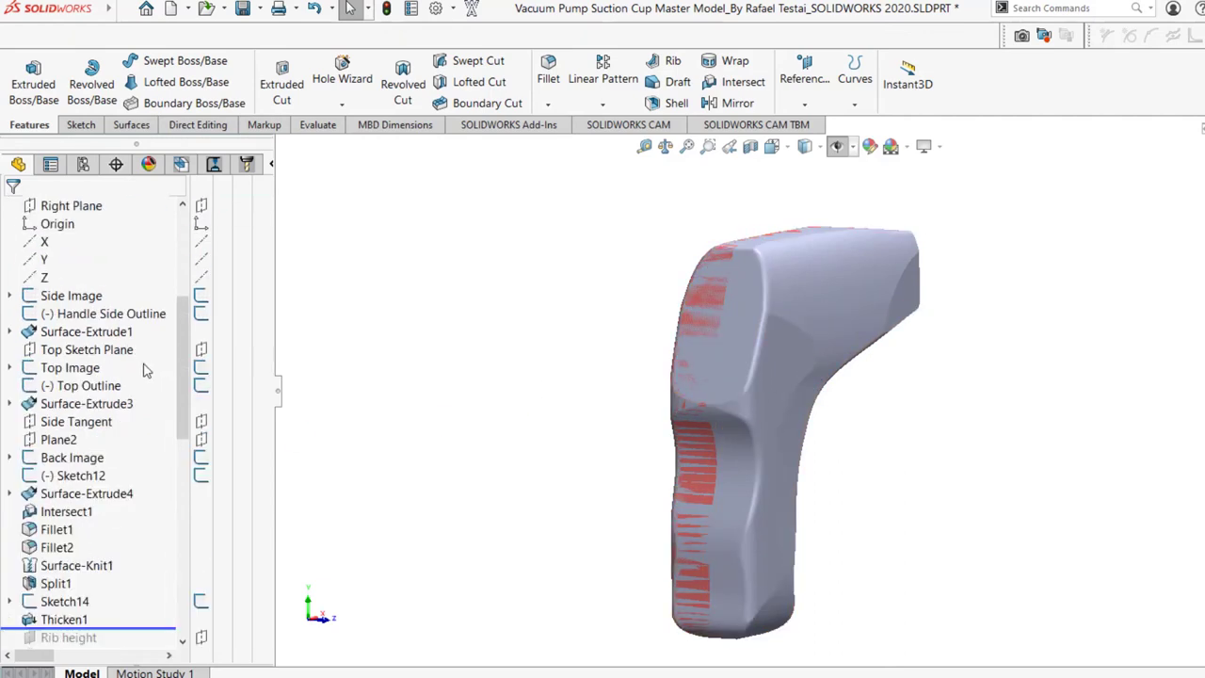
left_click(201, 278)
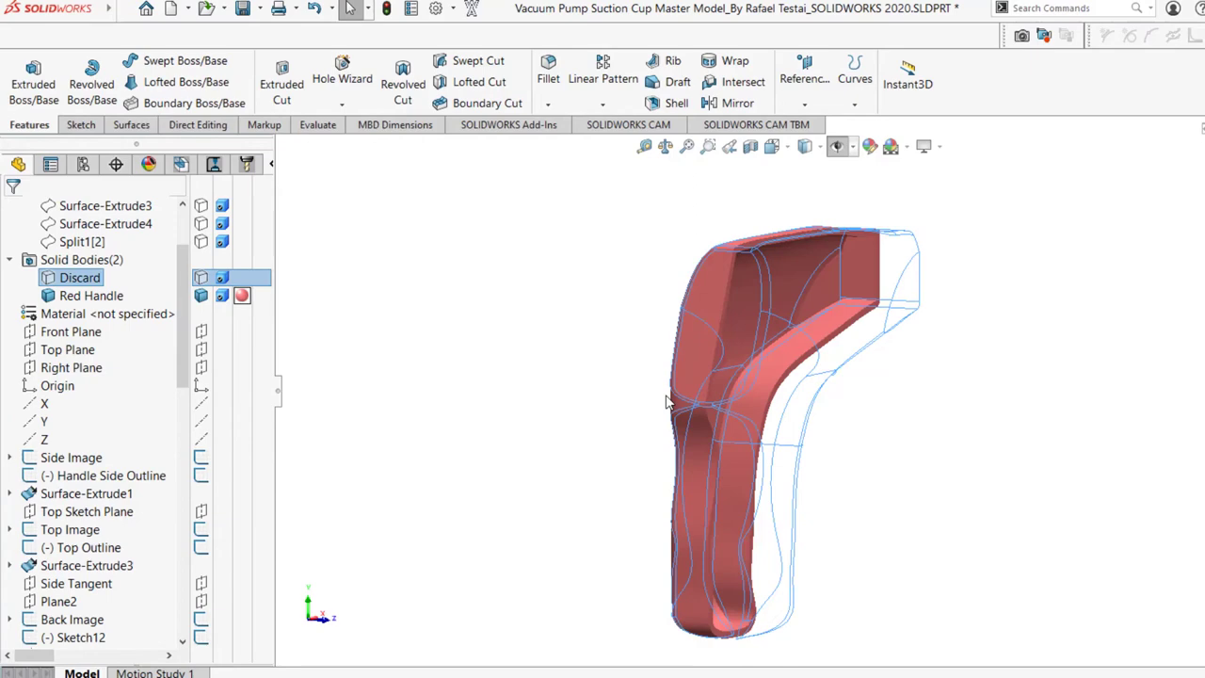
Select the narrow rim face of the red handle to highlight the Thicken1 feature that made it
scroll(690, 275, "down", 3)
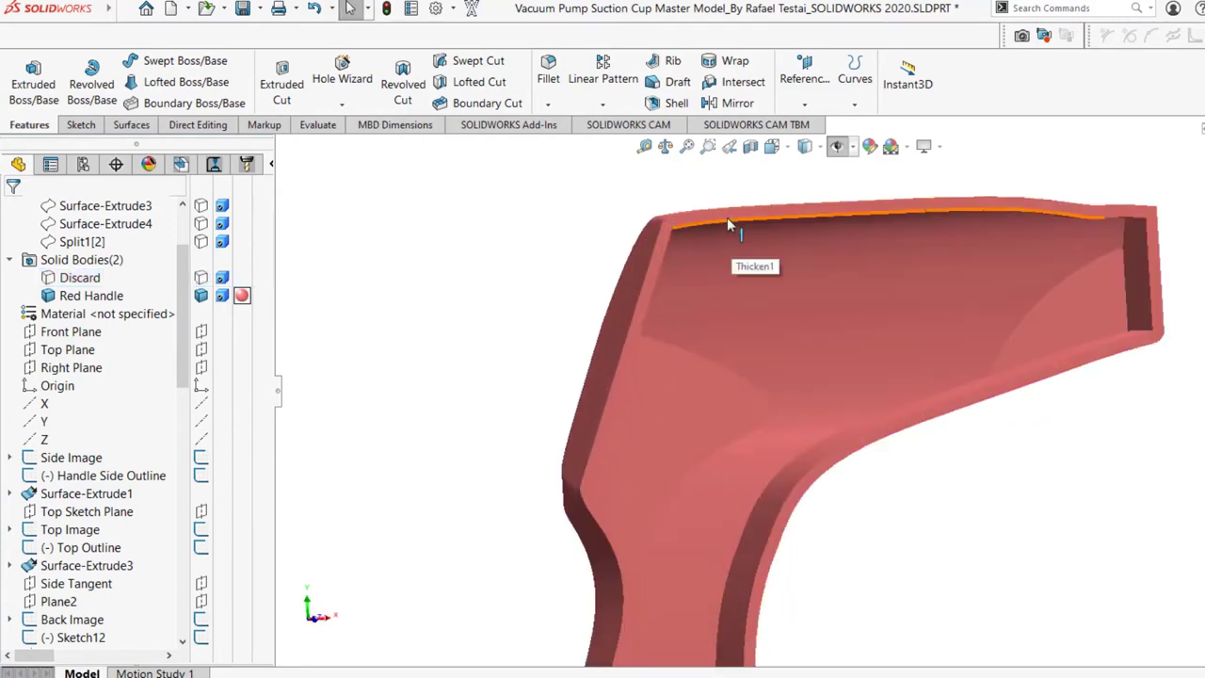
left_click(727, 224)
scroll(726, 250, "up", 5)
scroll(75, 471, "down", 3)
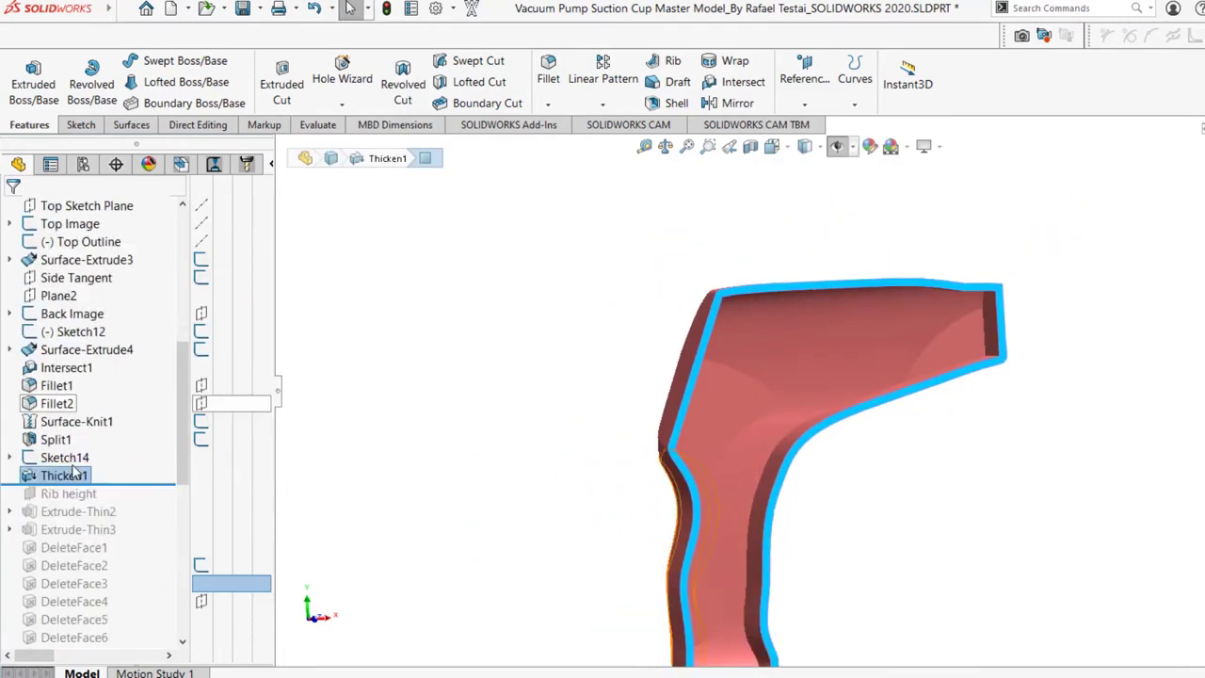
Roll the history forward through the thin extruded ribs to just after DeleteFace6
scroll(75, 471, "down", 3)
left_click_drag(153, 320, 147, 484)
middle_click_drag(855, 519, 759, 323)
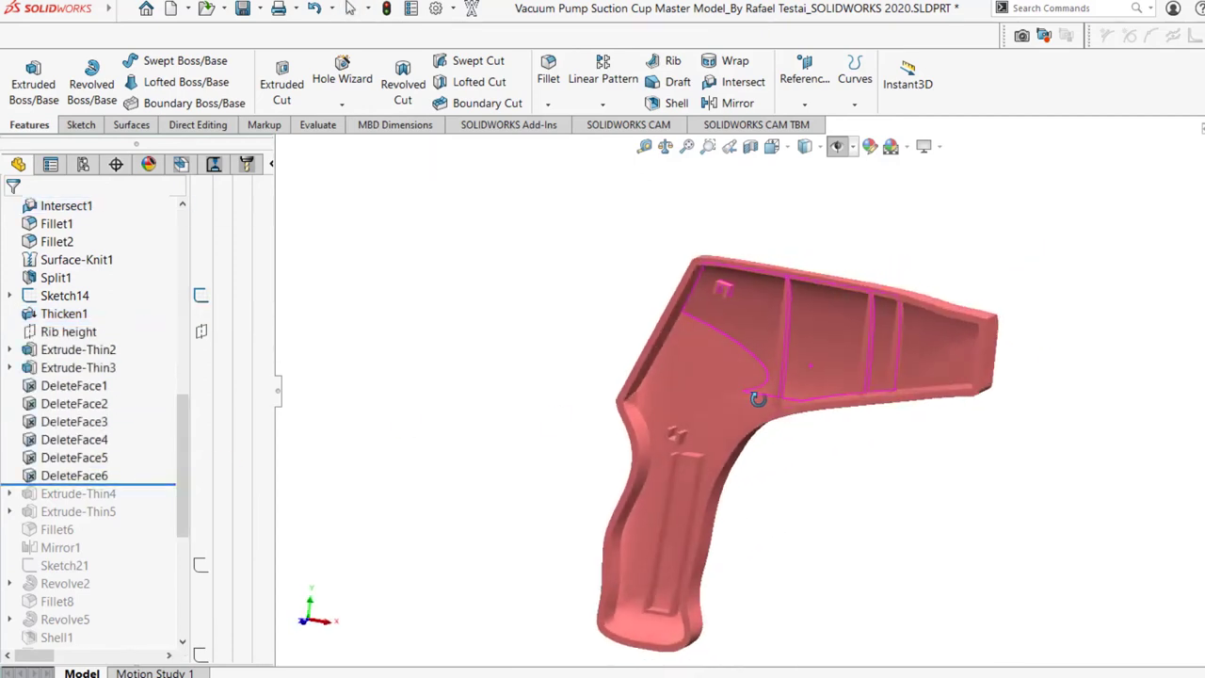
Roll the history forward past Extrude-Thin4, Extrude-Thin5 and Fillet6 to include Mirror1
scroll(155, 405, "down", 3)
left_click_drag(153, 322, 139, 364)
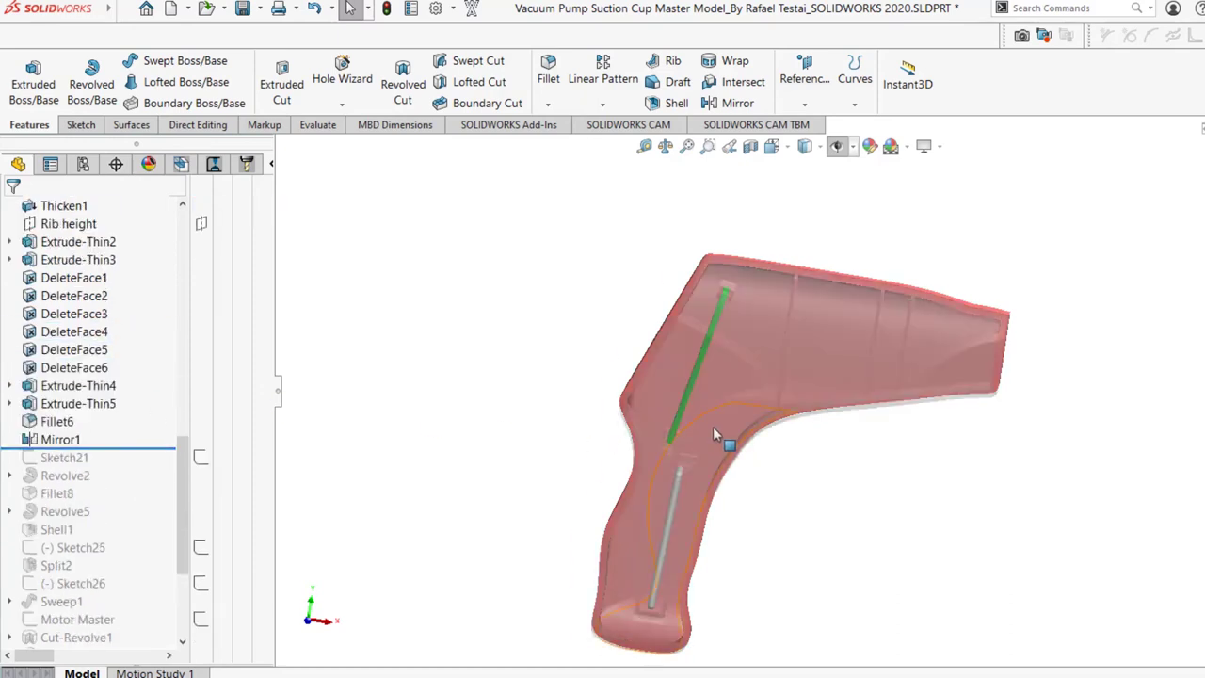
Examine the circuit board, the part below it and the supporting ribs inside the mirrored handle from several angles
scroll(702, 377, "down", 3)
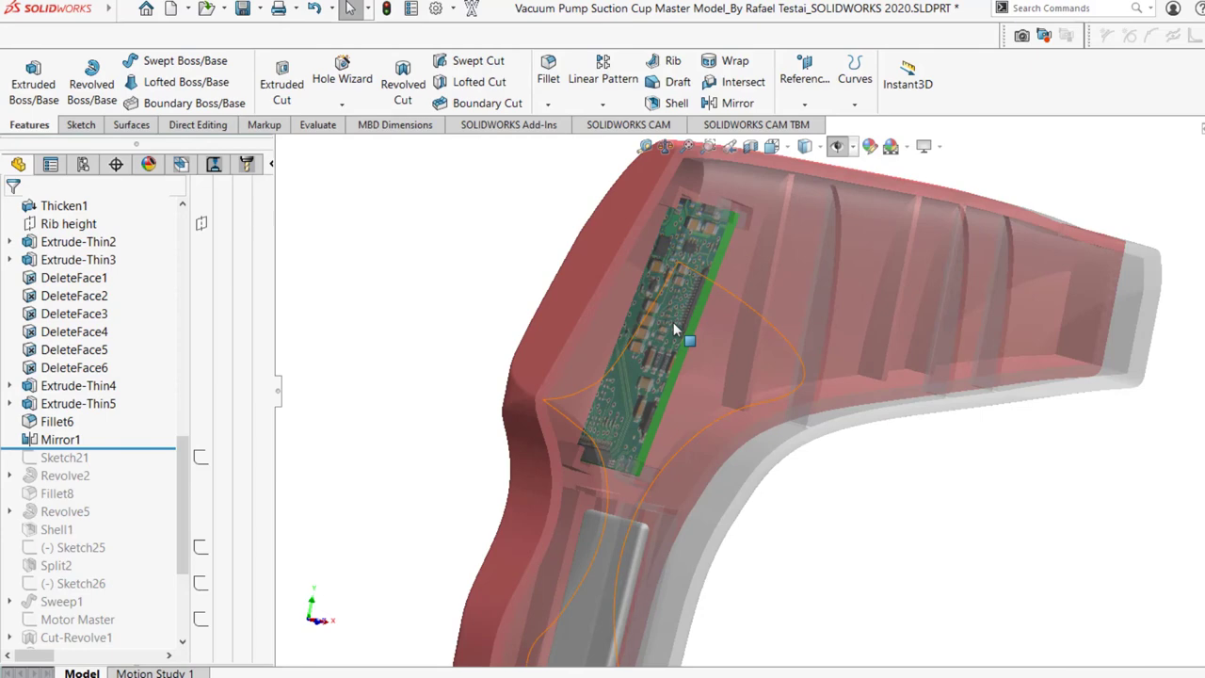
scroll(674, 325, "down", 2)
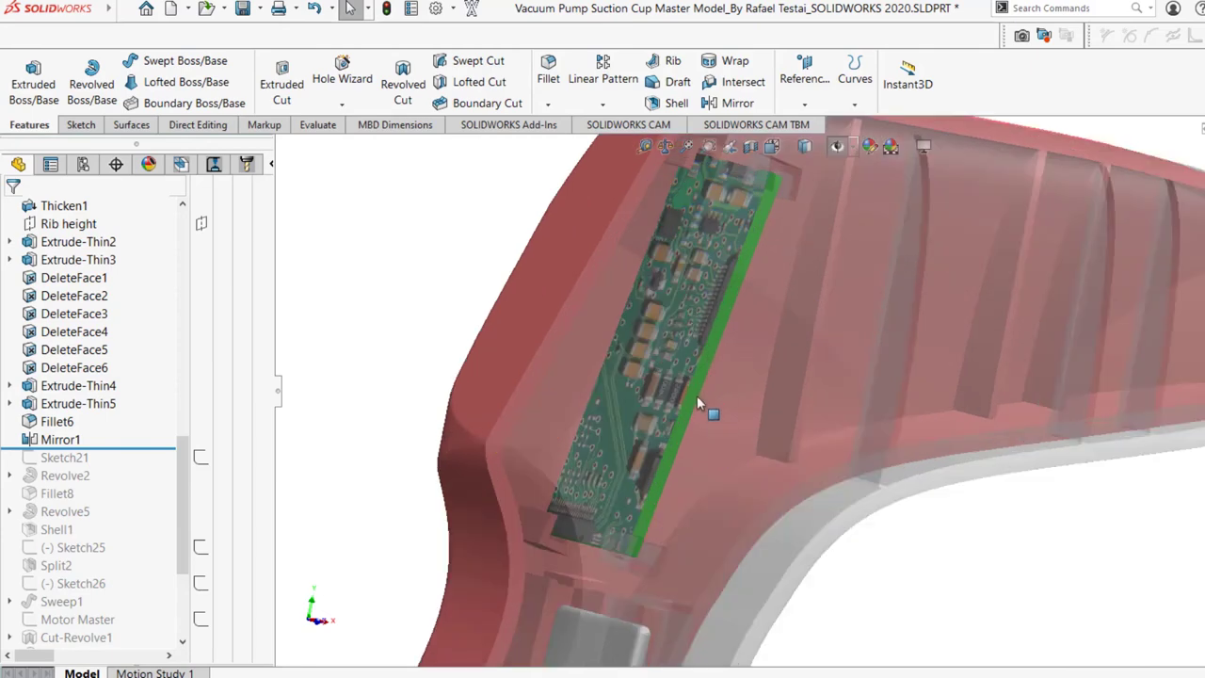
scroll(722, 350, "up", 1)
scroll(741, 379, "down", 1)
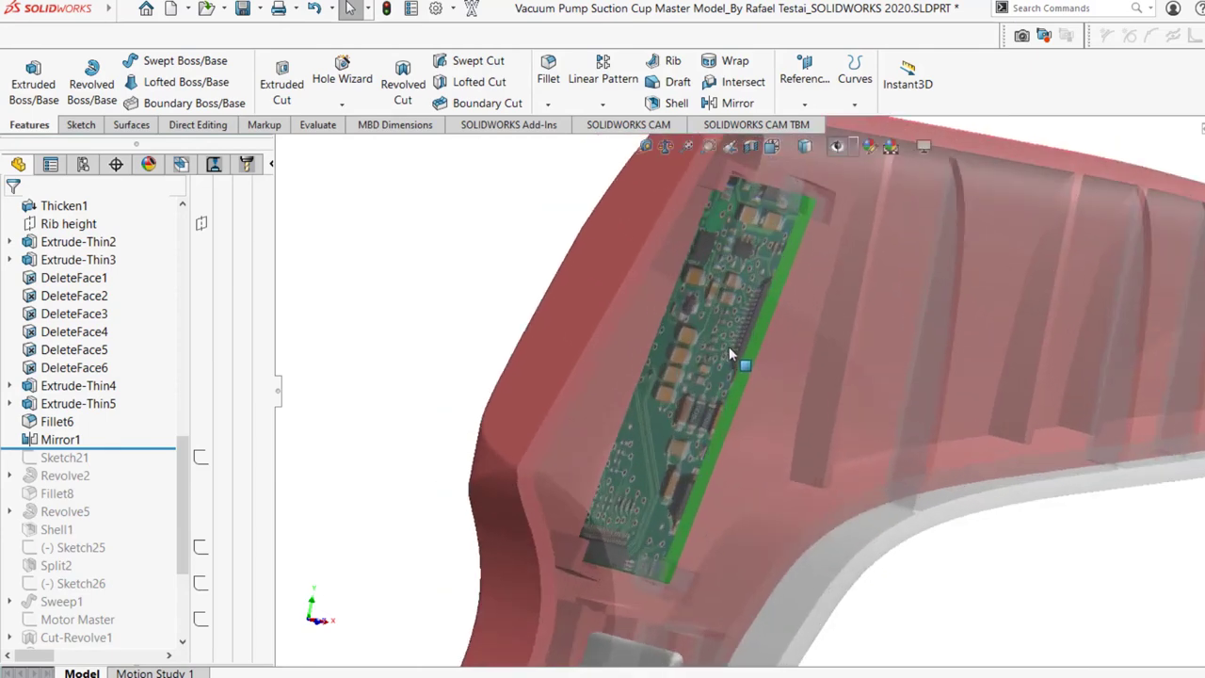
middle_click_drag(729, 346, 859, 418)
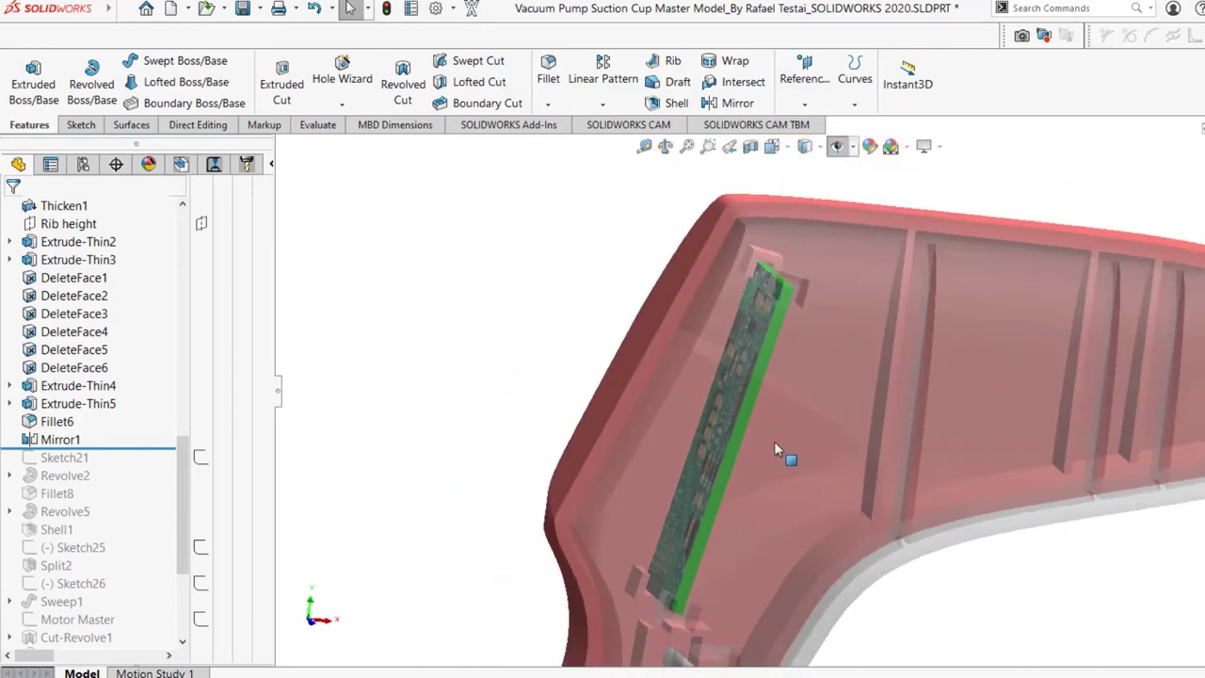
scroll(716, 415, "down", 3)
scroll(829, 534, "up", 5)
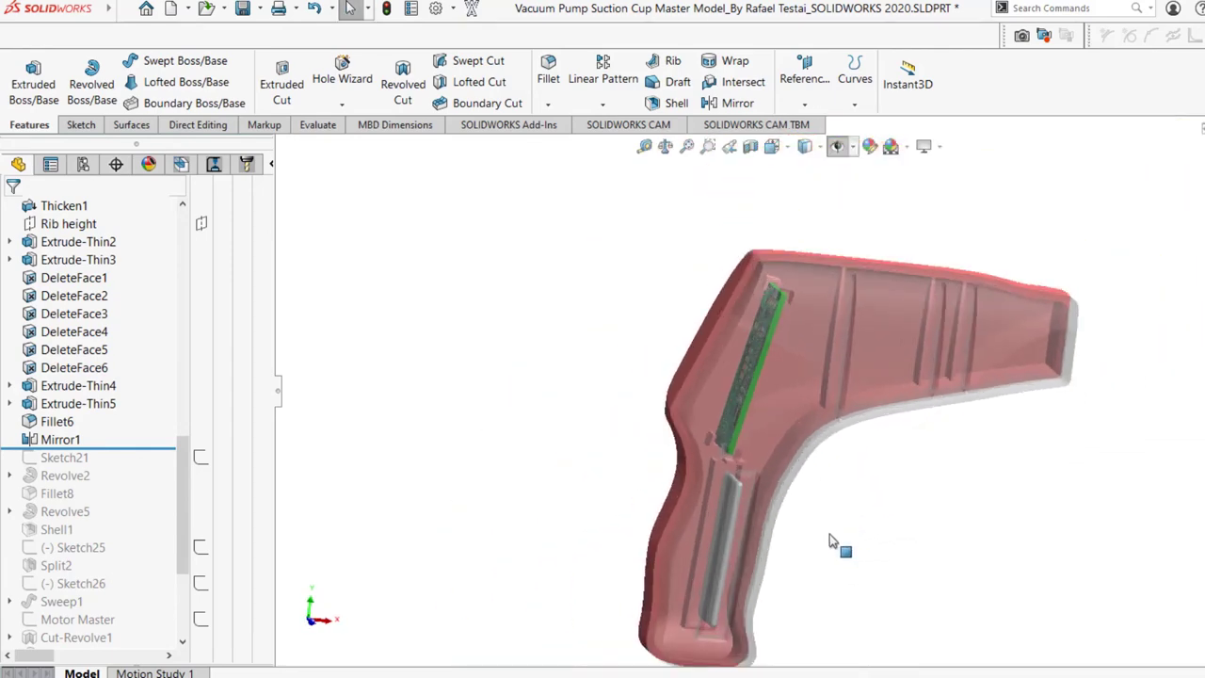
scroll(942, 513, "down", 2)
Roll the history forward to just after Shell1 and view the blue nozzle and the revolved suction cup
scroll(146, 325, "down", 3)
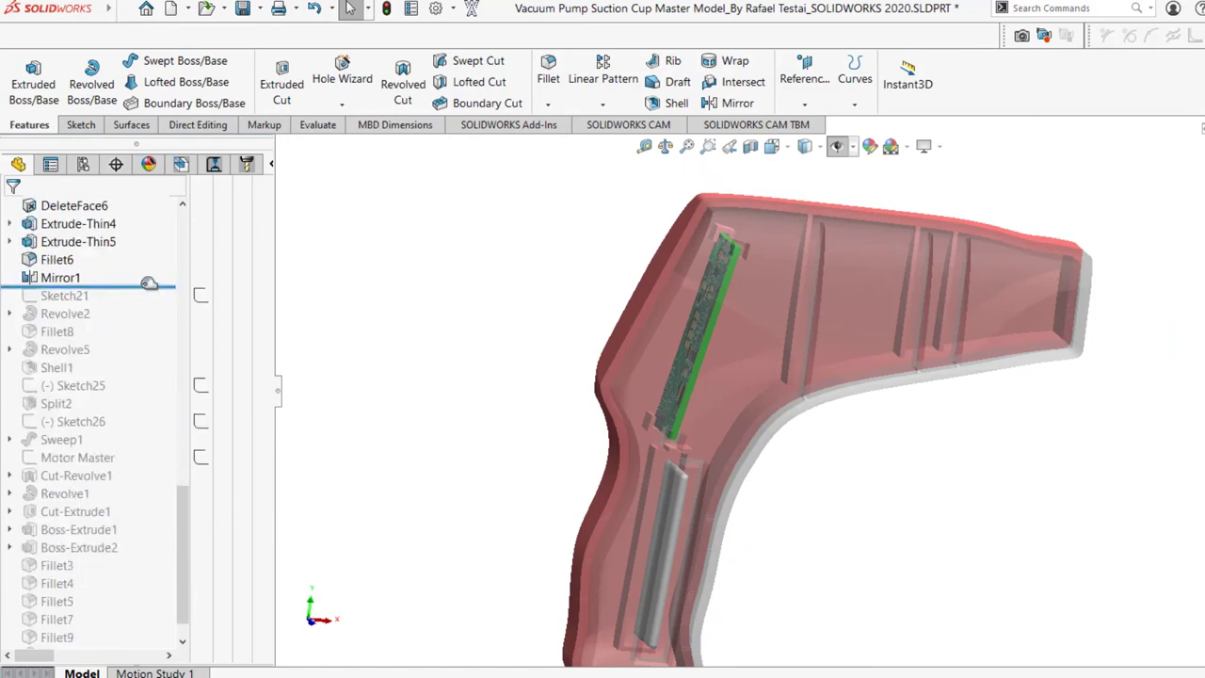
left_click_drag(149, 282, 137, 366)
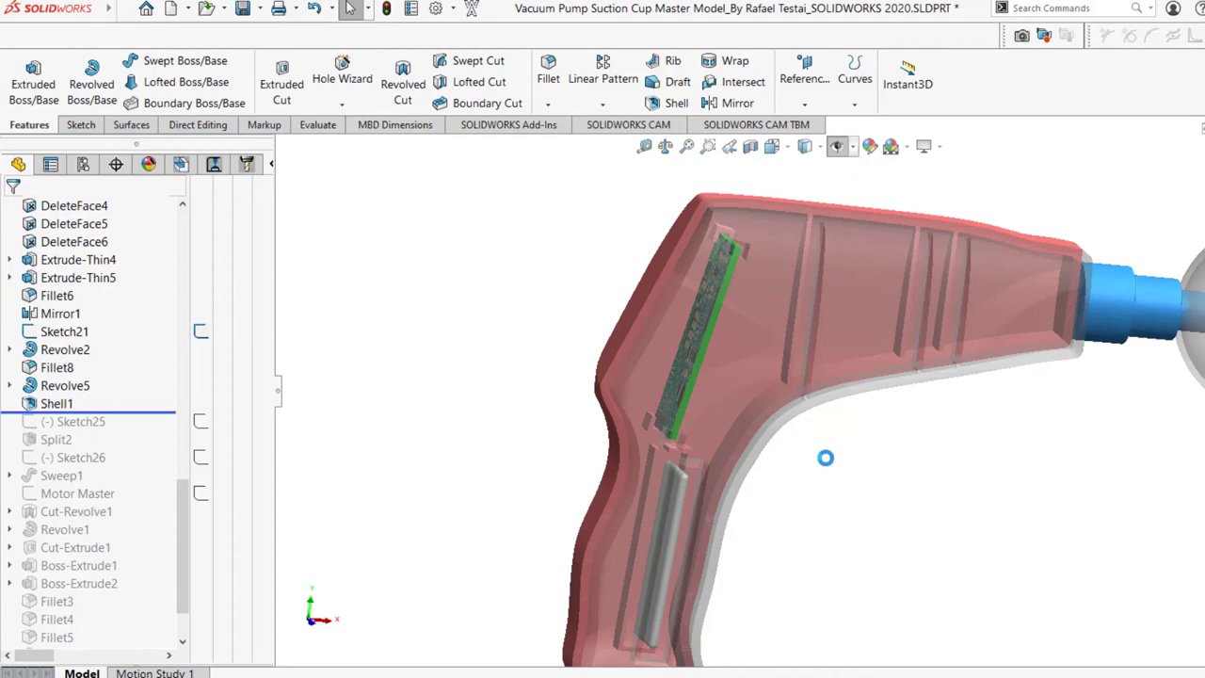
scroll(829, 454, "up", 1)
middle_click_drag(827, 454, 880, 419)
scroll(885, 419, "up", 1)
scroll(1121, 381, "down", 2)
middle_click_drag(1029, 412, 1055, 335)
scroll(1103, 444, "up", 1)
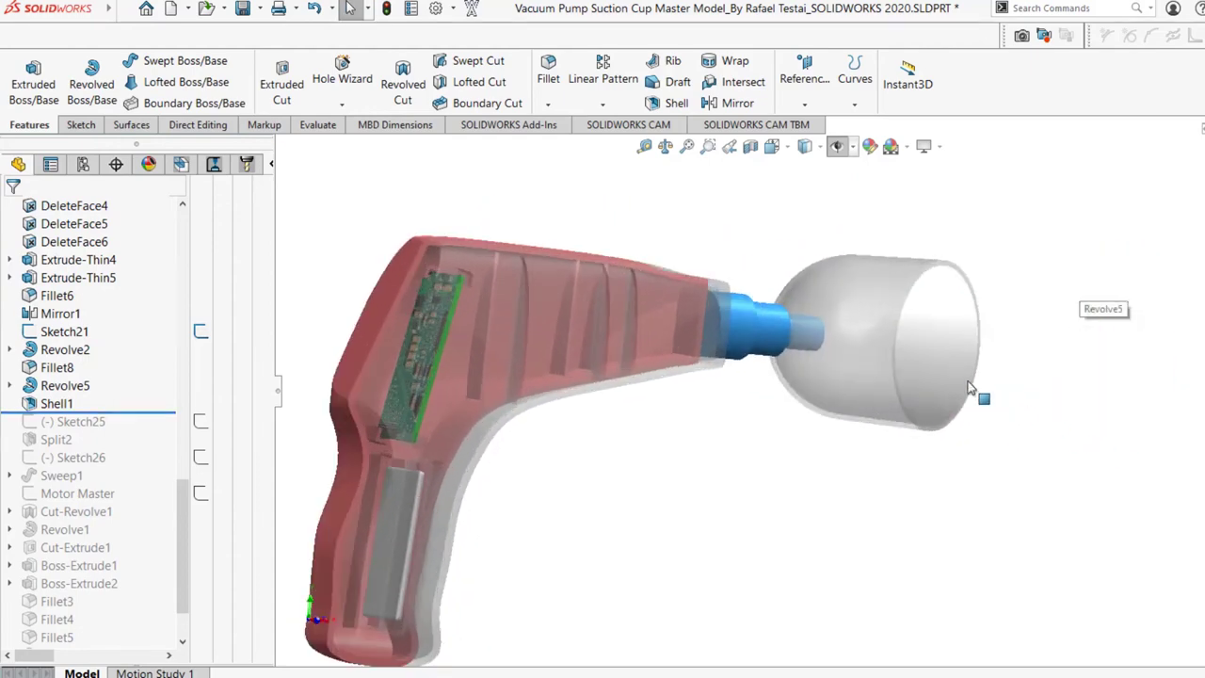
Roll the history forward through Split2 and Sweep1, selecting each feature to highlight the suction cup's cut edge and swept lip
left_click_drag(137, 413, 142, 450)
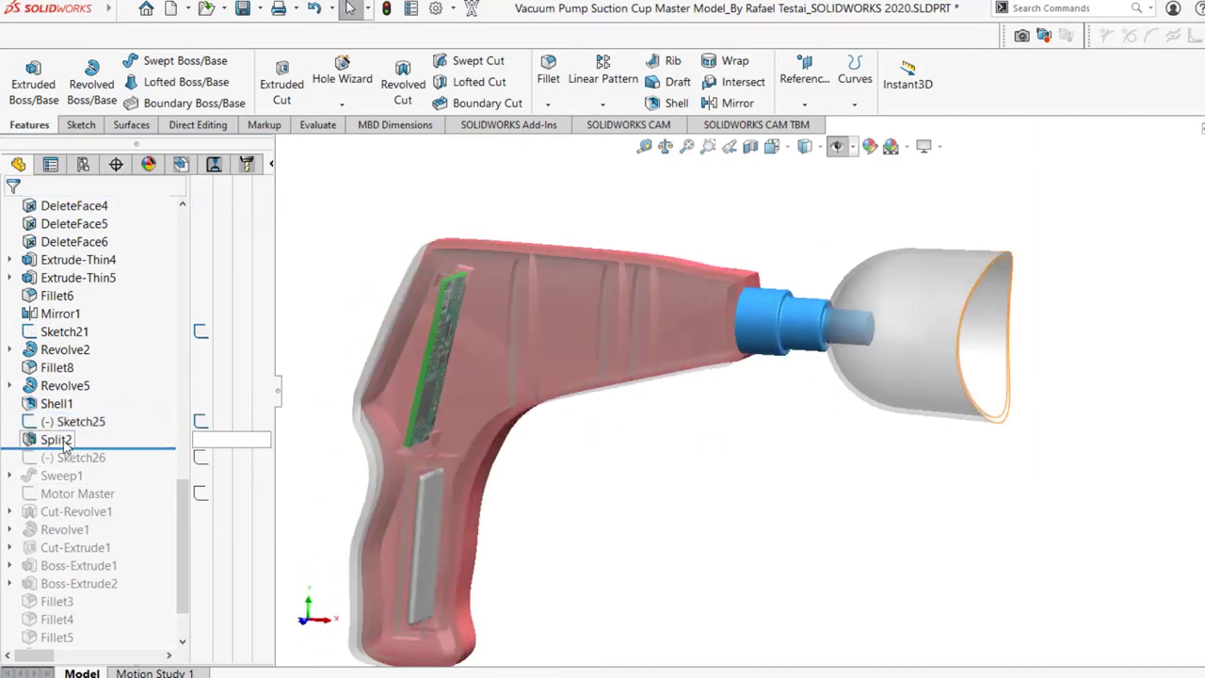
left_click(60, 442)
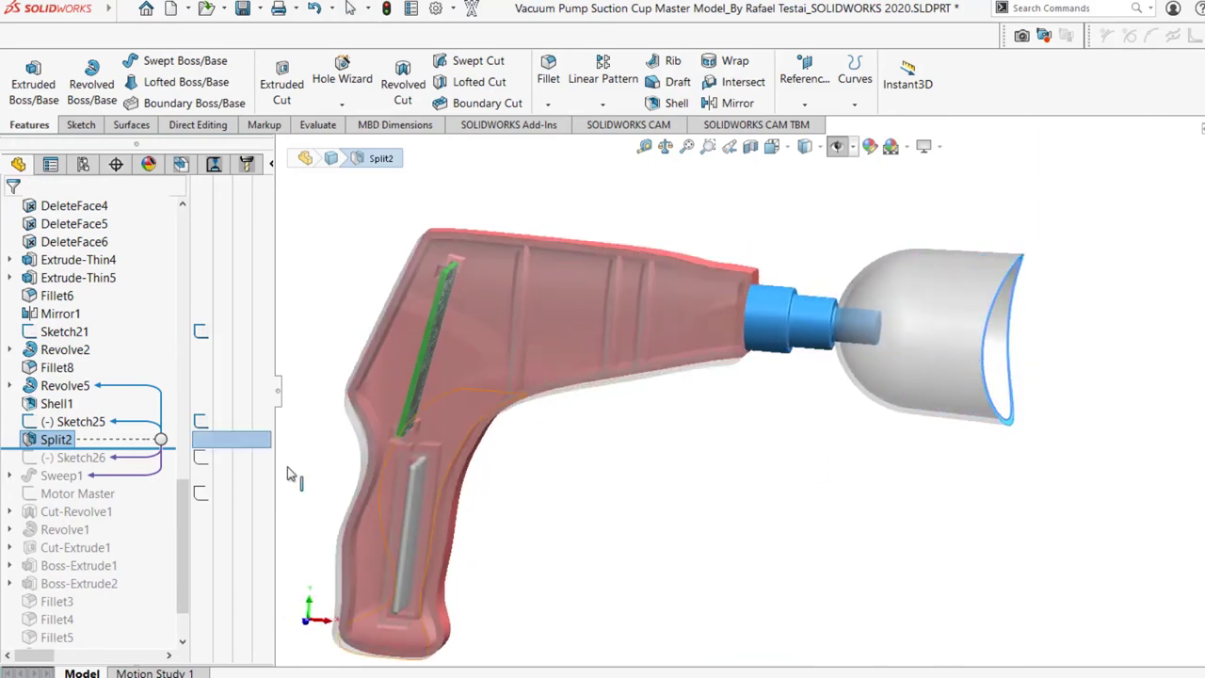
scroll(140, 449, "down", 1)
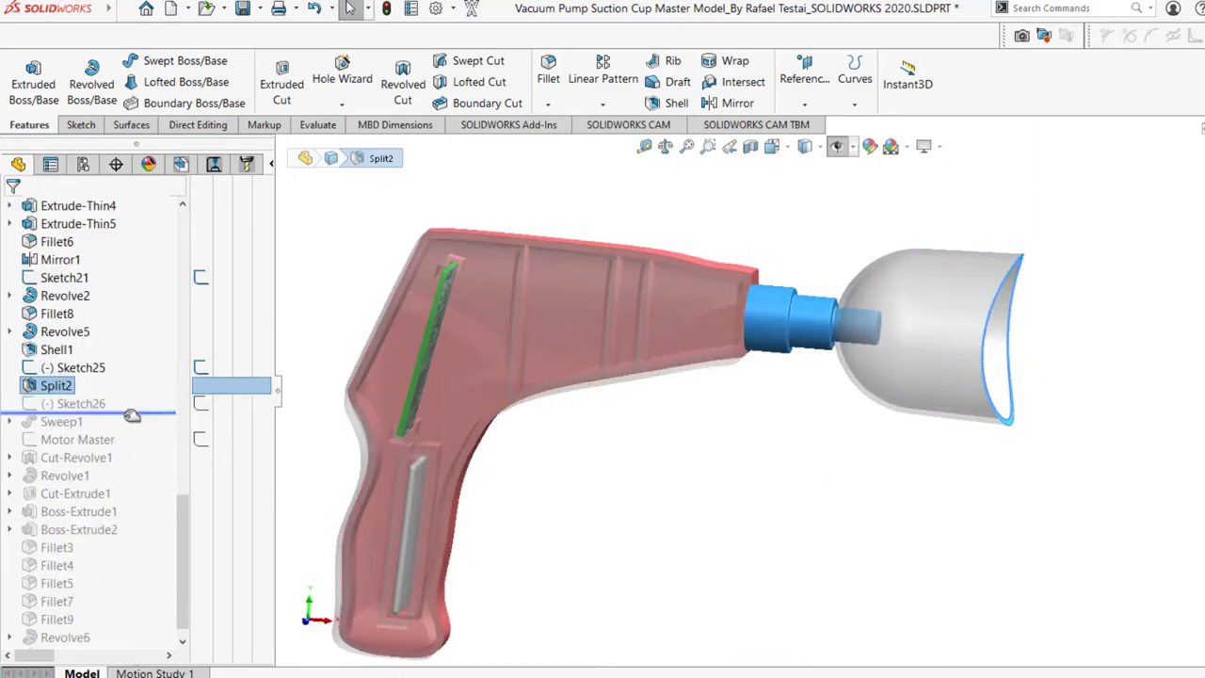
scroll(1010, 290, "down", 5)
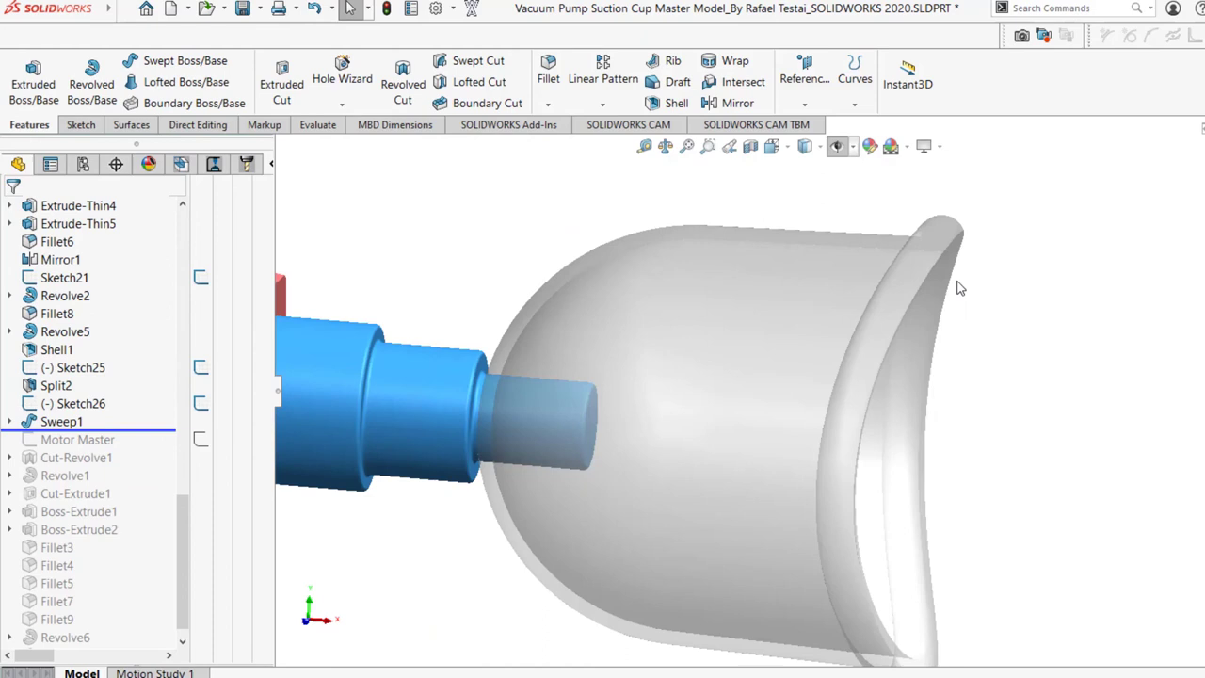
left_click(935, 250)
scroll(743, 475, "up", 5)
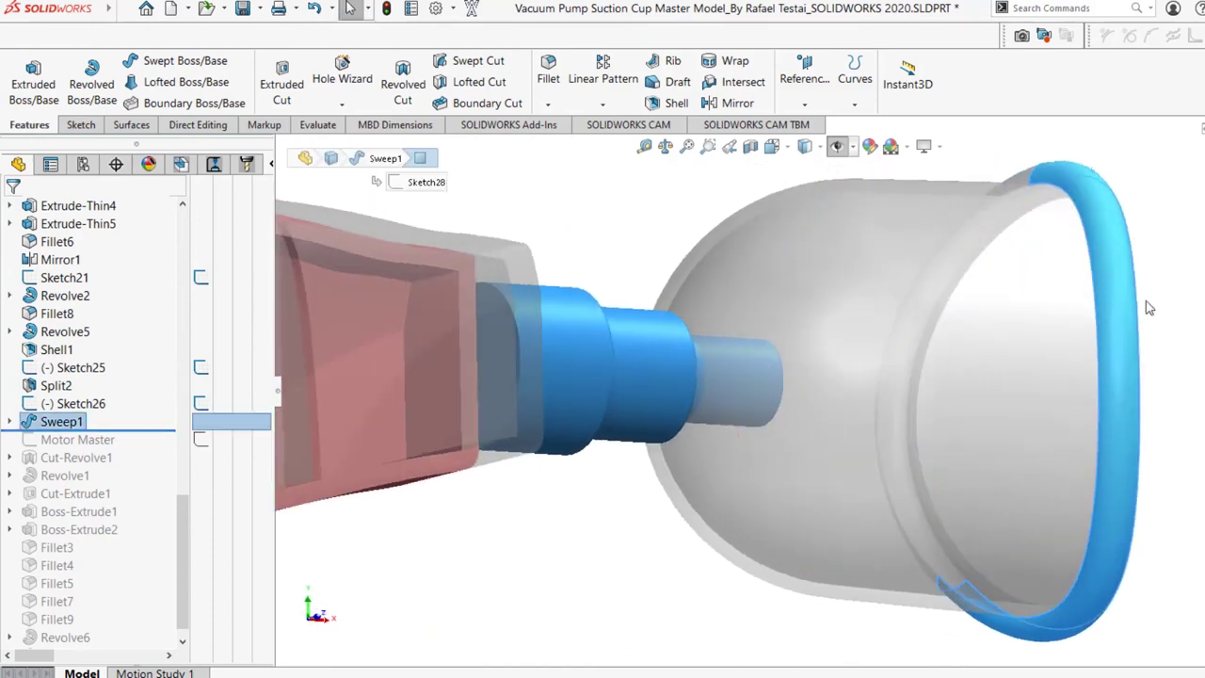
Roll the history forward to include Revolve1 so that the cylindrical motor body is added inside the handle
mouse_move(167, 432)
left_mouse_down()
mouse_move(164, 416)
mouse_move(152, 422)
left_mouse_up()
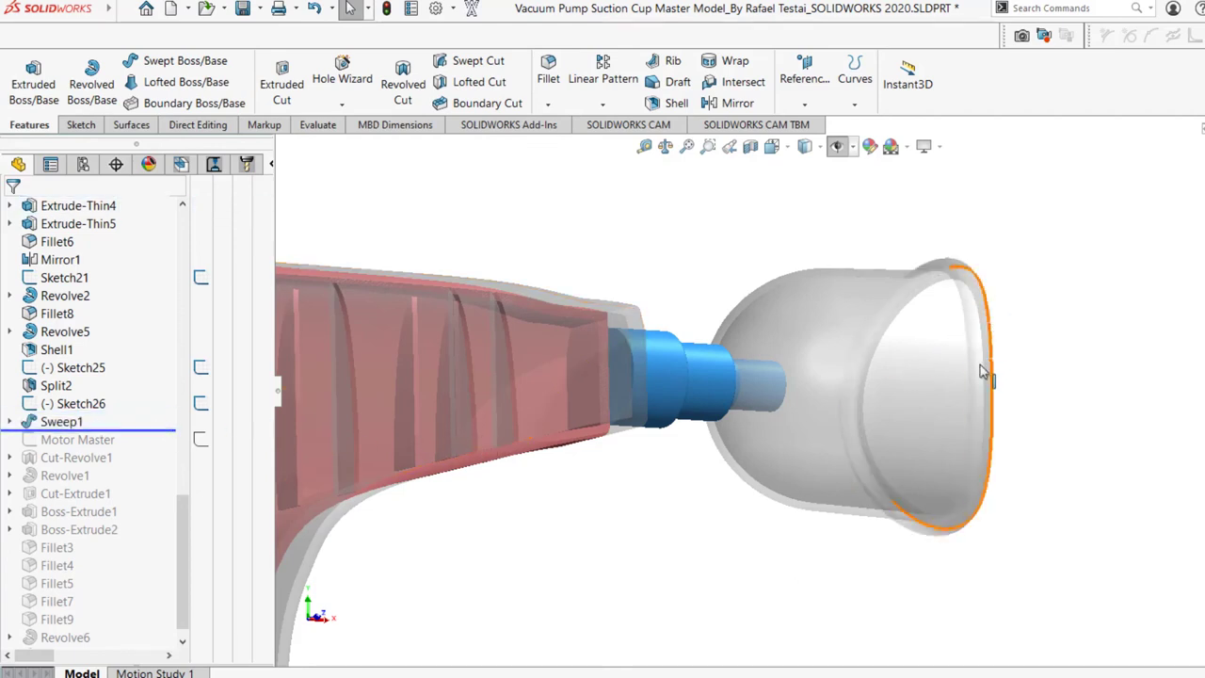
left_click_drag(162, 430, 159, 434)
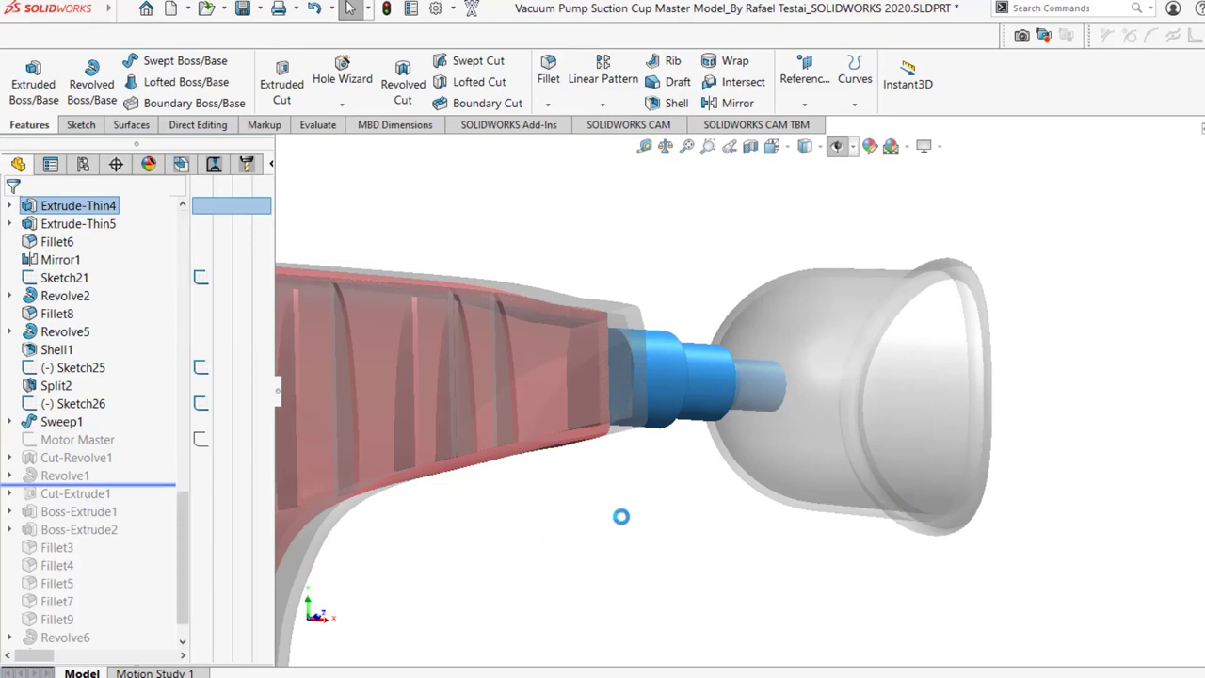
scroll(597, 525, "up", 3)
middle_click_drag(581, 509, 569, 531)
scroll(567, 532, "down", 2)
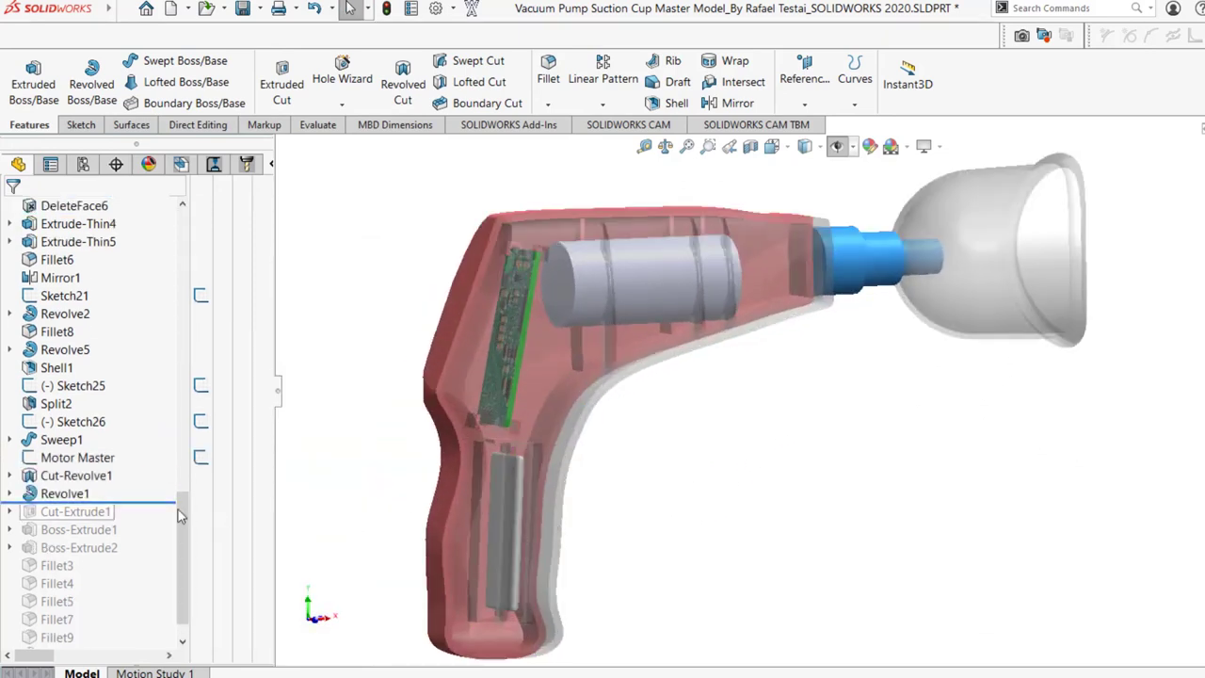
Roll the history forward to the end, past Save Bodies1, to bring in the trigger and remaining features
left_click_drag(140, 504, 132, 533)
left_click_drag(137, 628, 138, 641)
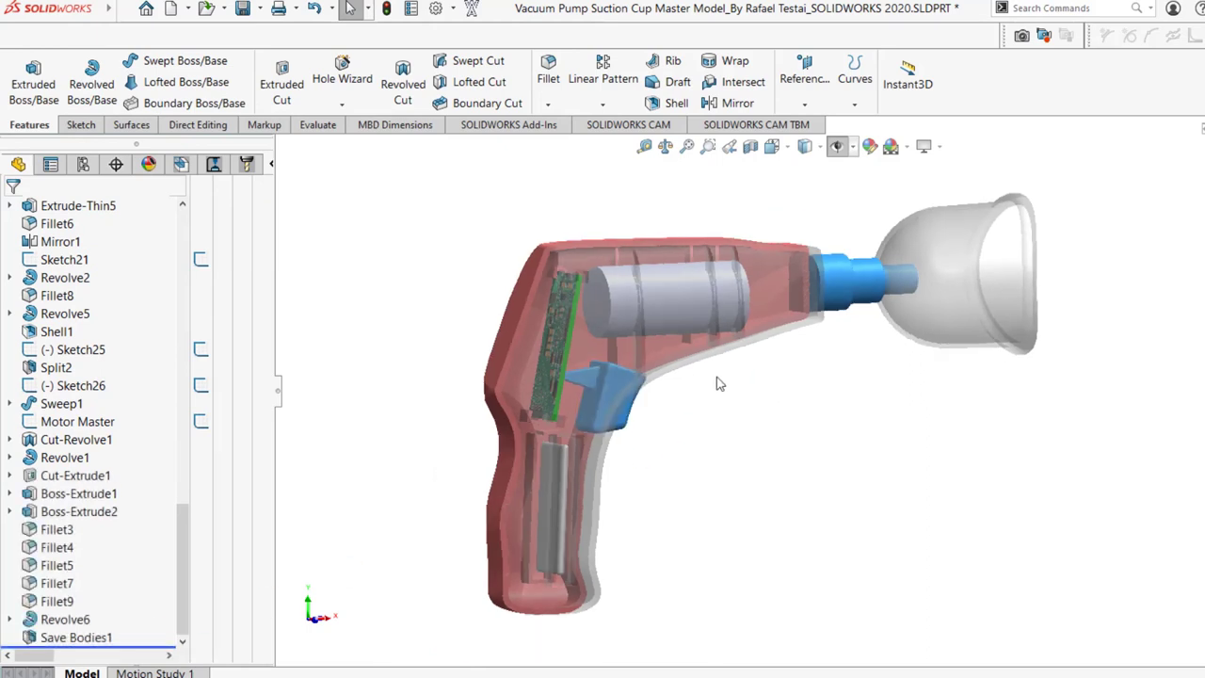
middle_click_drag(717, 376, 659, 400)
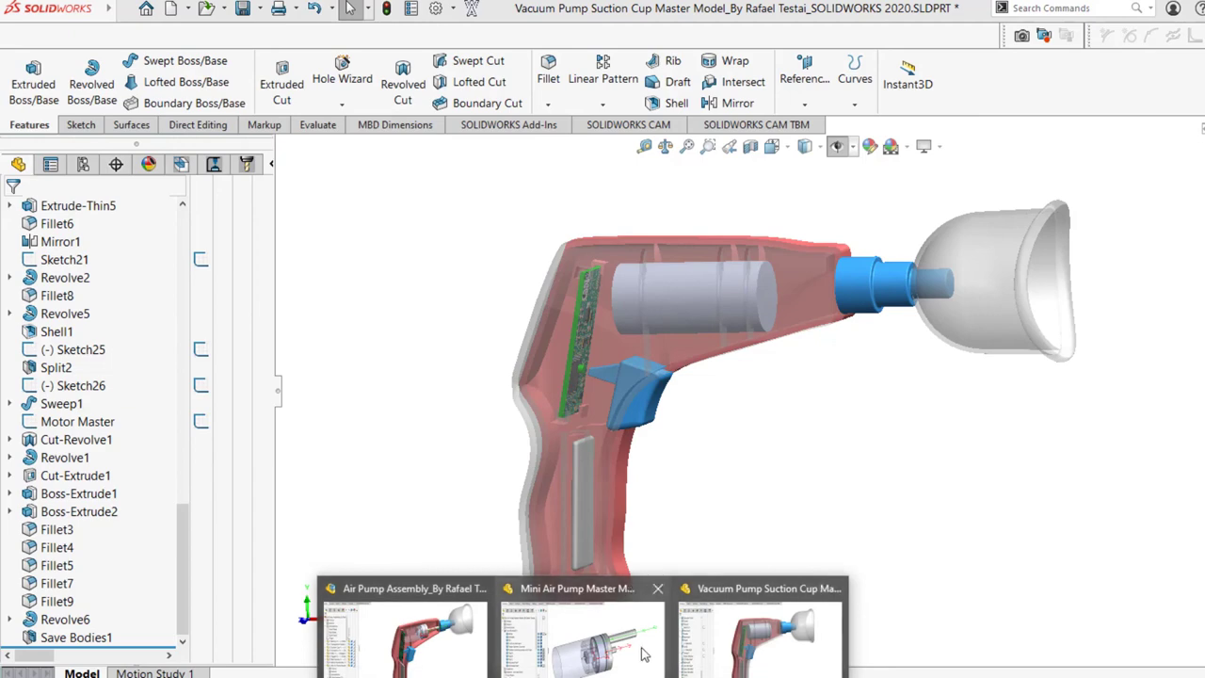
Switch to the Mini Air Pump Master Model part and select 3DSketch2 and 3DSketch3 to trace the green and red airflow paths
left_click(578, 644)
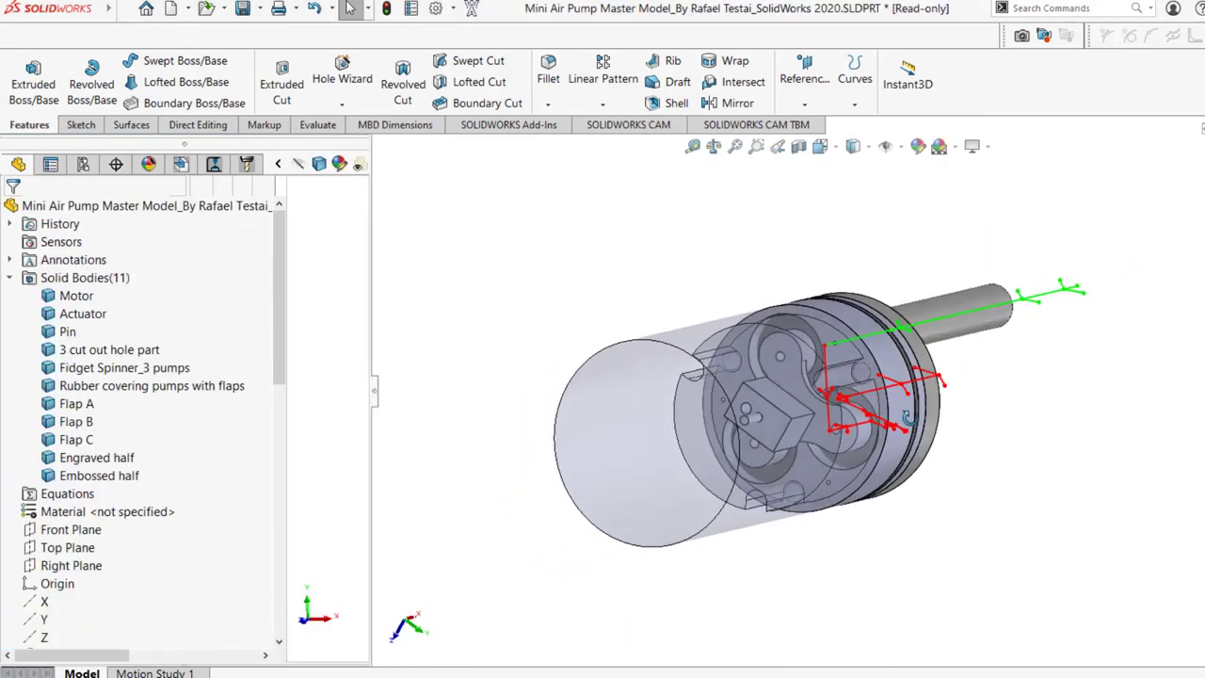
middle_click_drag(753, 429, 904, 372)
scroll(238, 508, "down", 12)
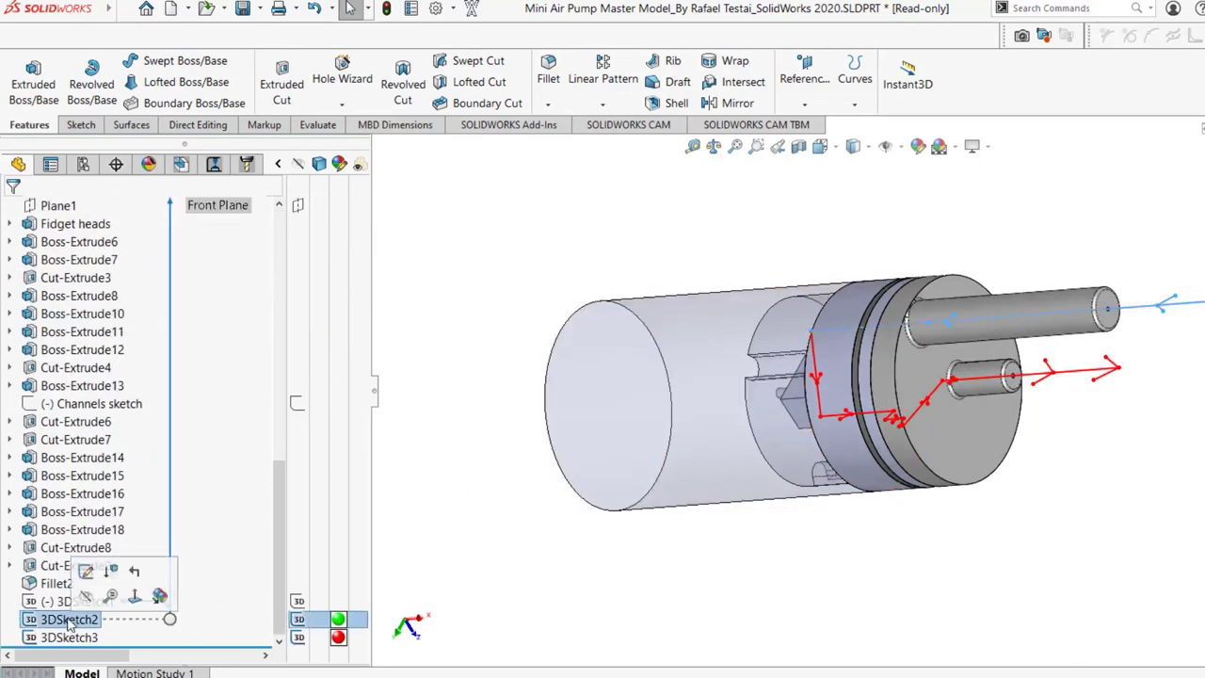
left_click(69, 637)
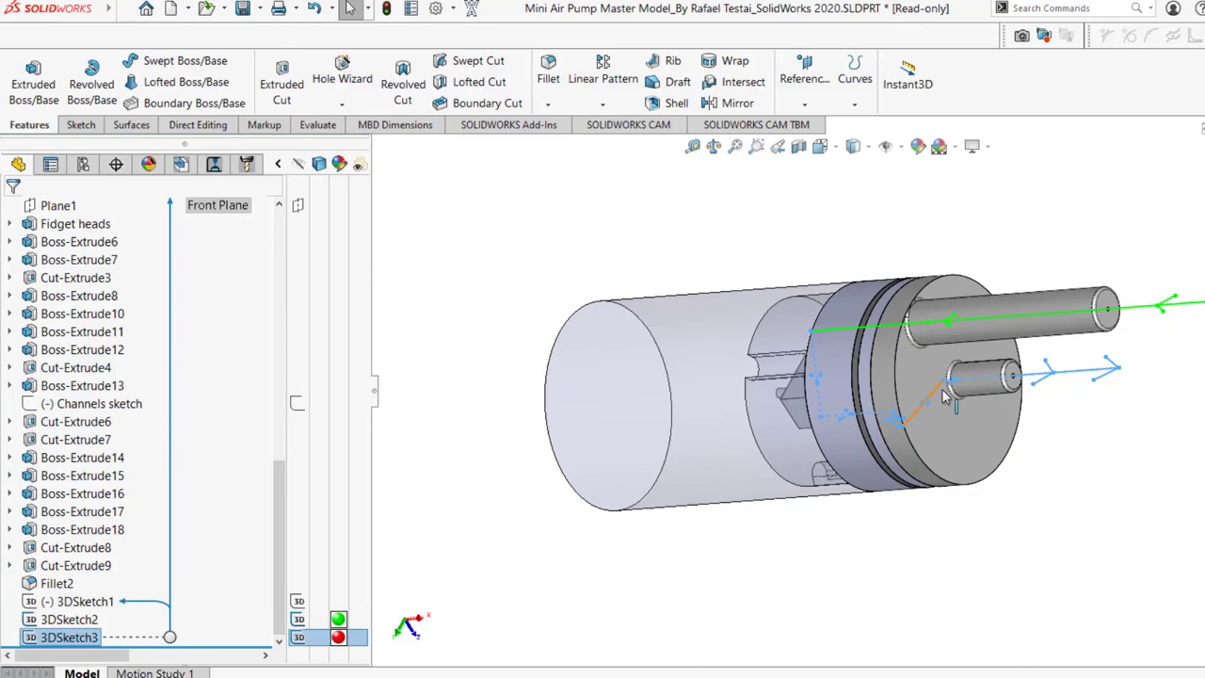
middle_click_drag(947, 398, 1167, 329)
middle_click_drag(995, 412, 989, 435)
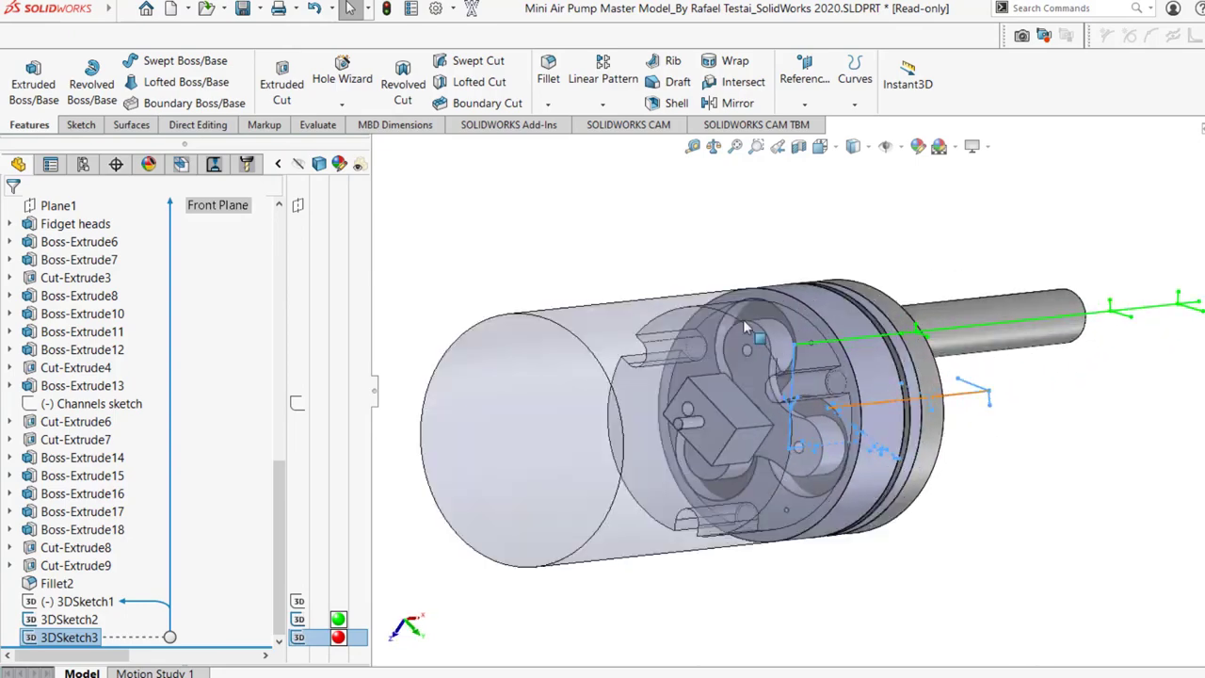